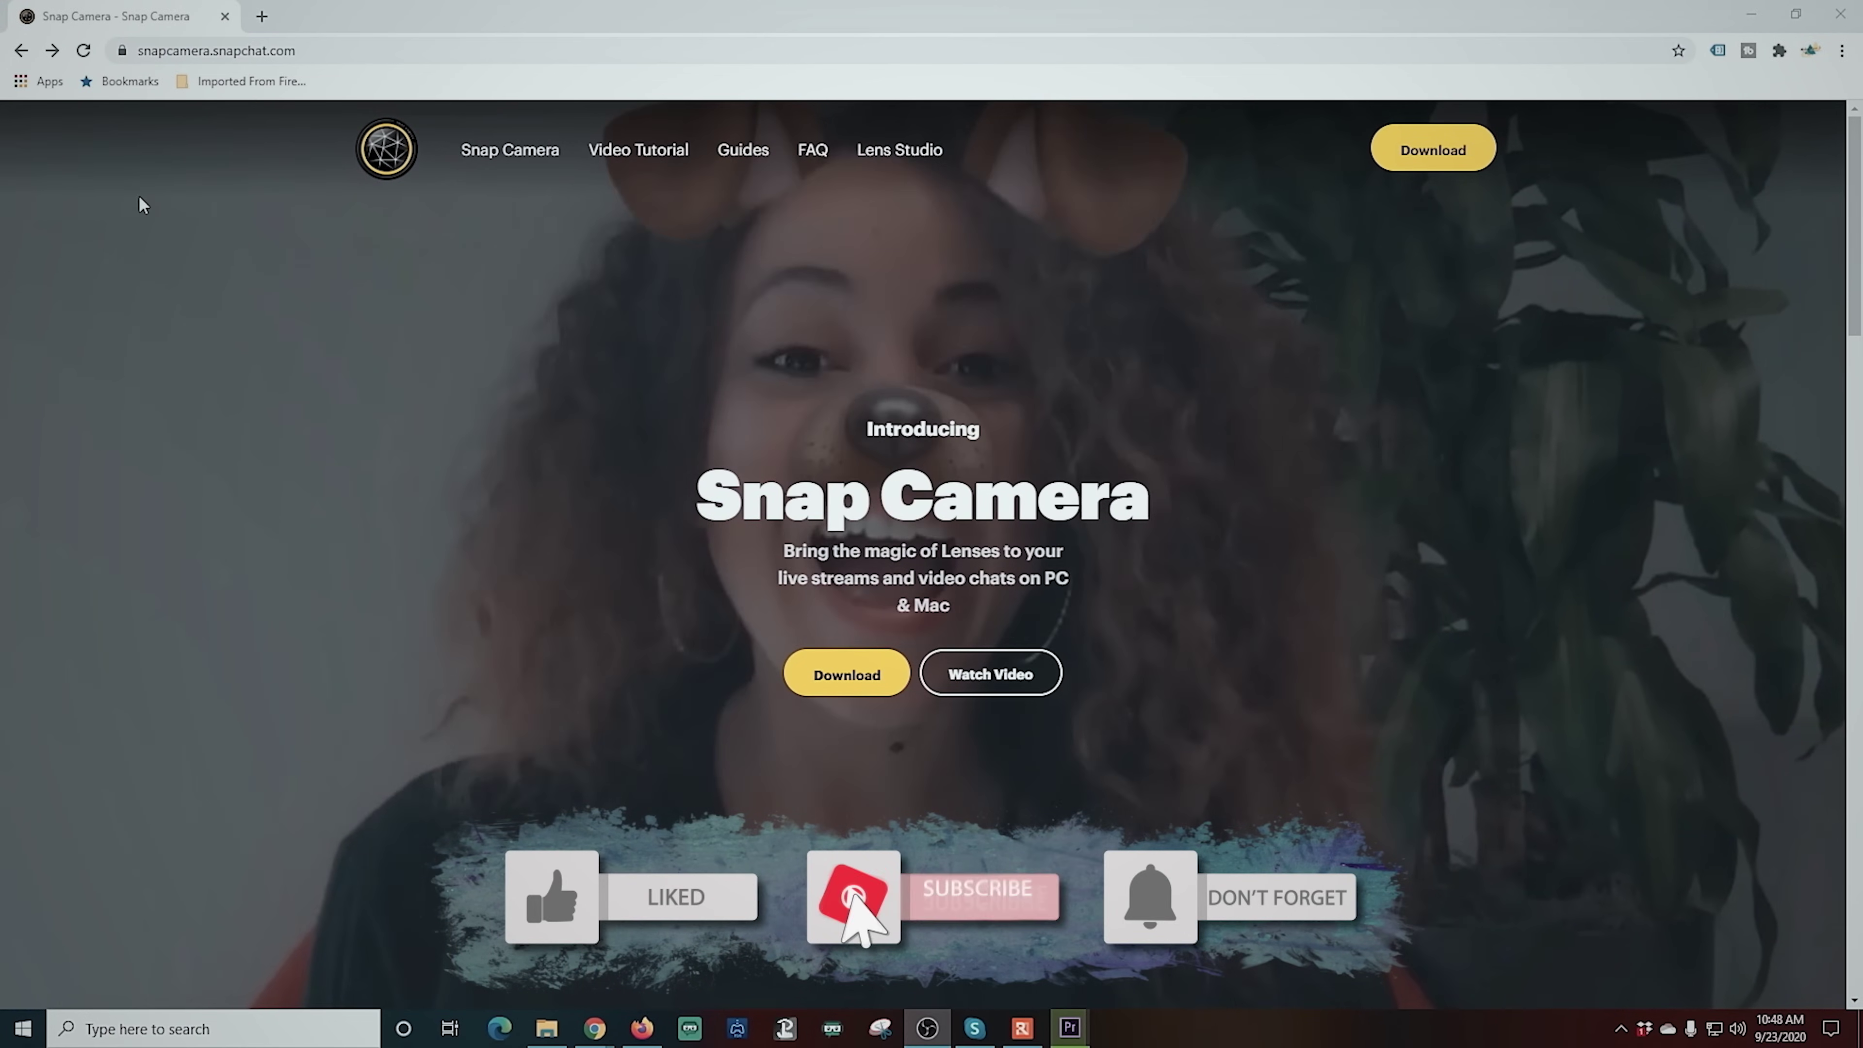
# Open the Snap Camera download page and review the system requirements
pyautogui.click(833, 688)
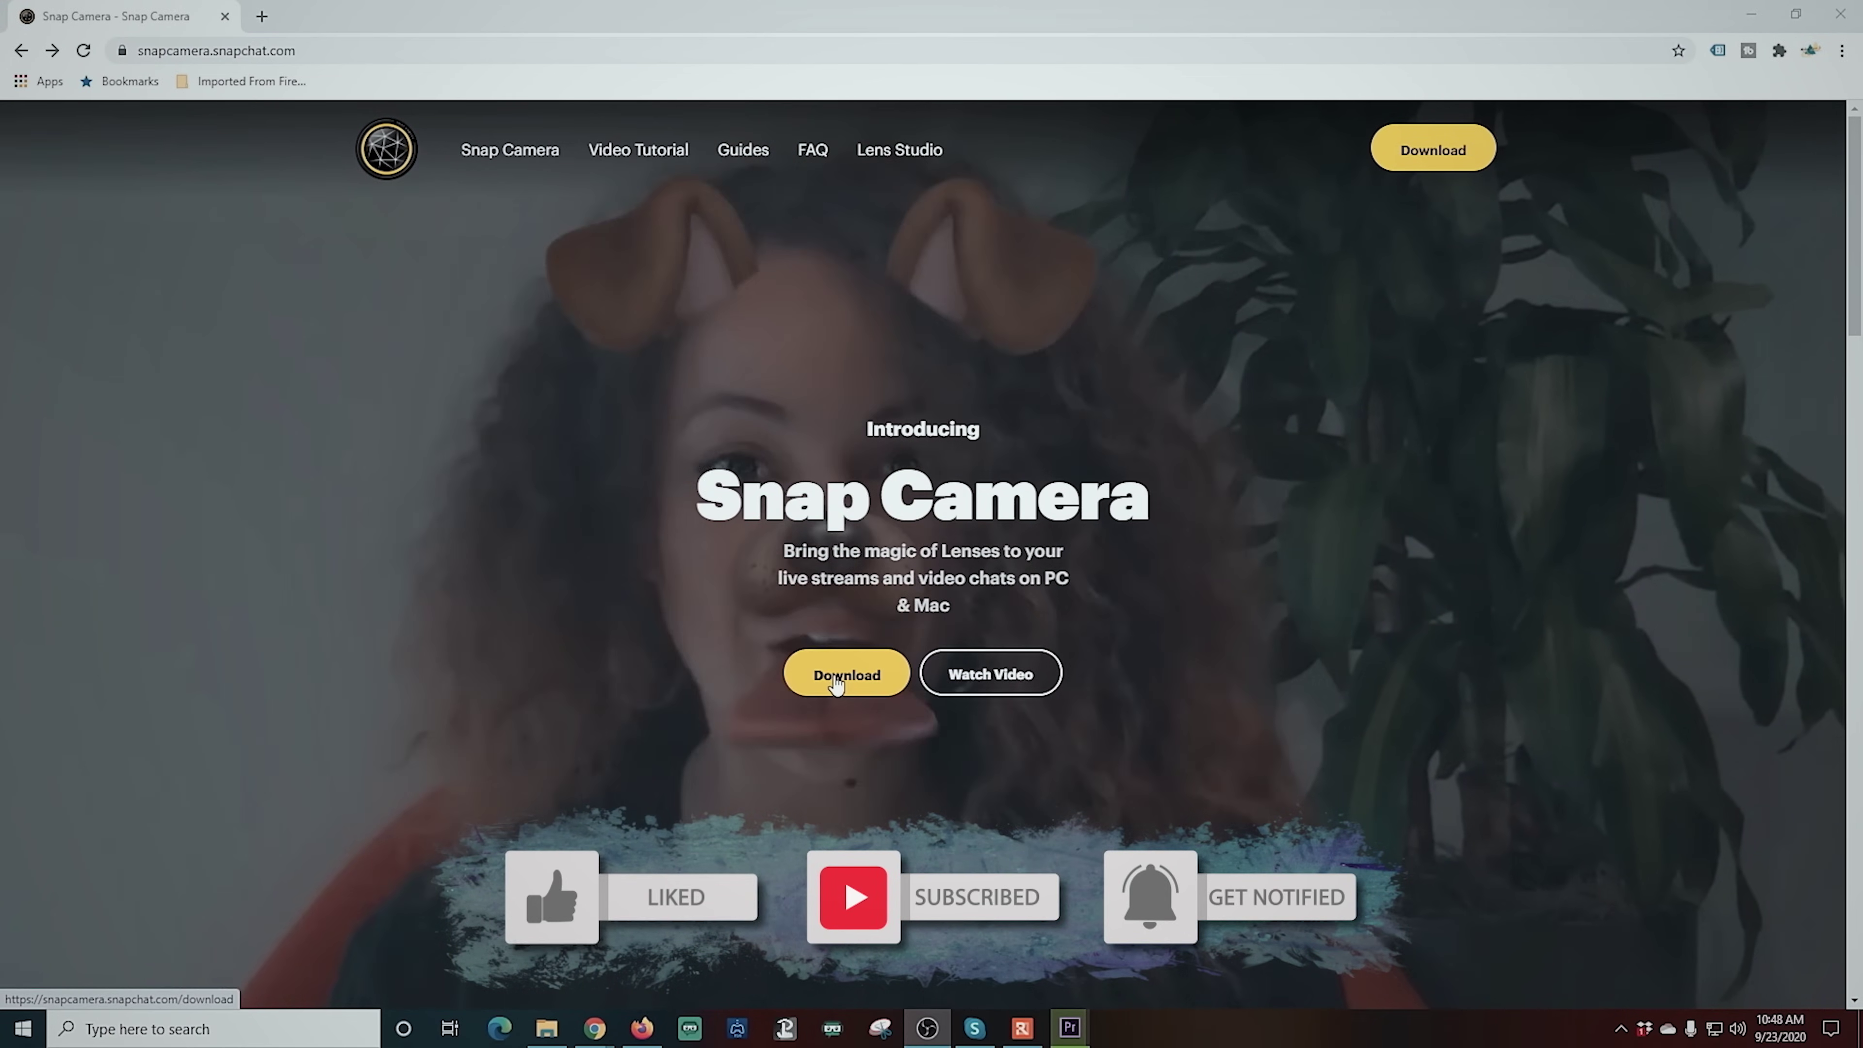
pyautogui.scroll(-1, 728, 595)
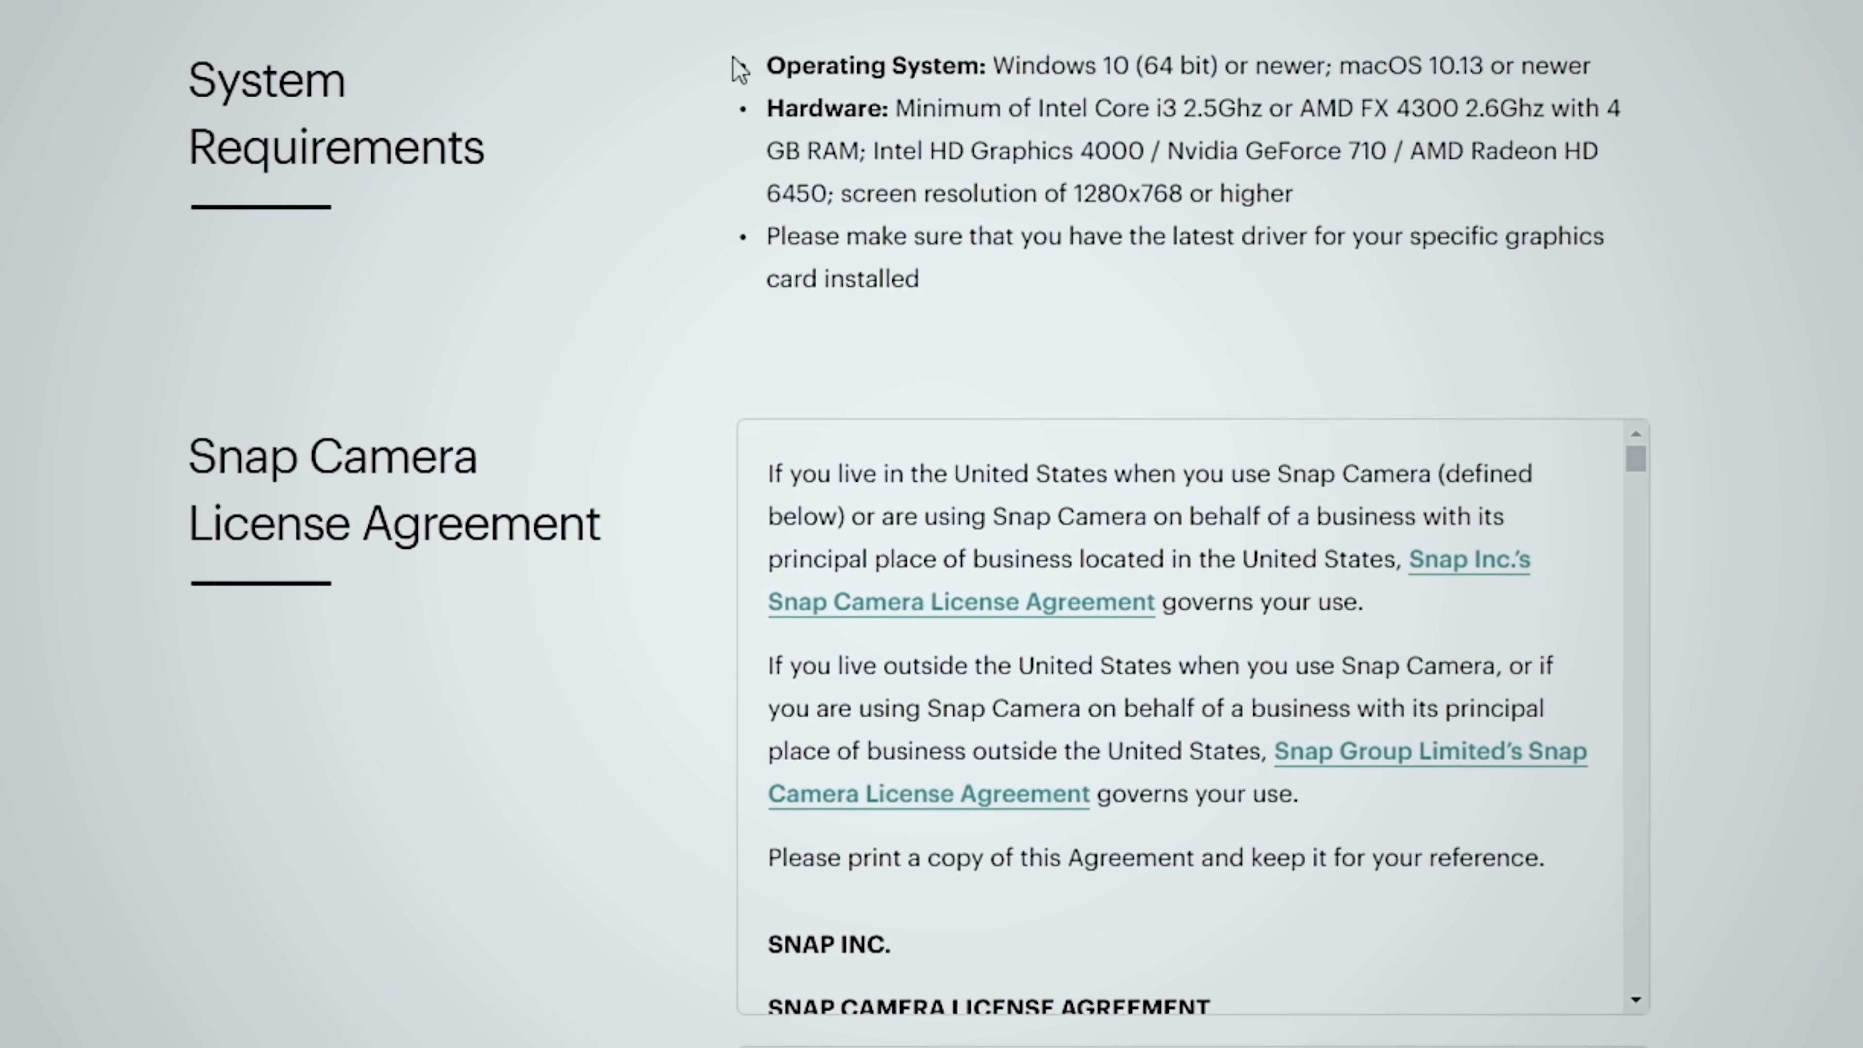
pyautogui.moveTo(739, 69); pyautogui.dragTo(1069, 297)
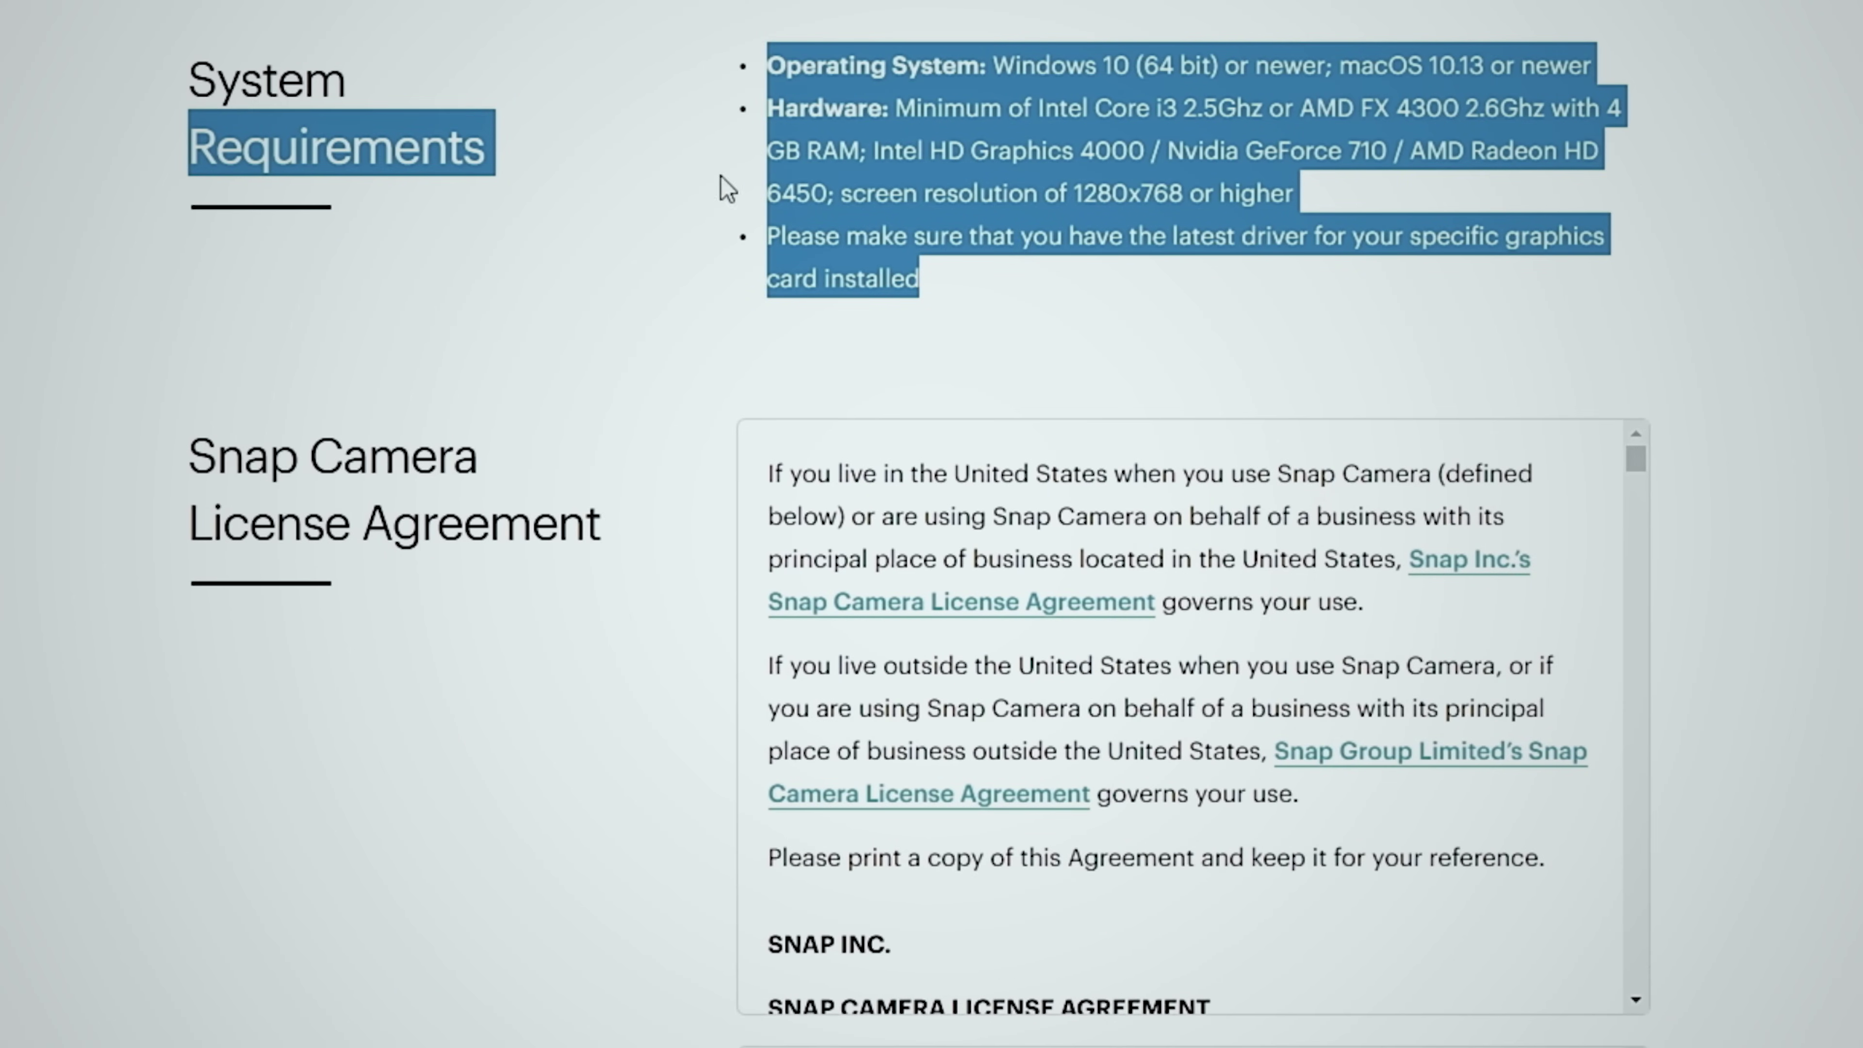
pyautogui.click(646, 327)
pyautogui.scroll(-1, 645, 326)
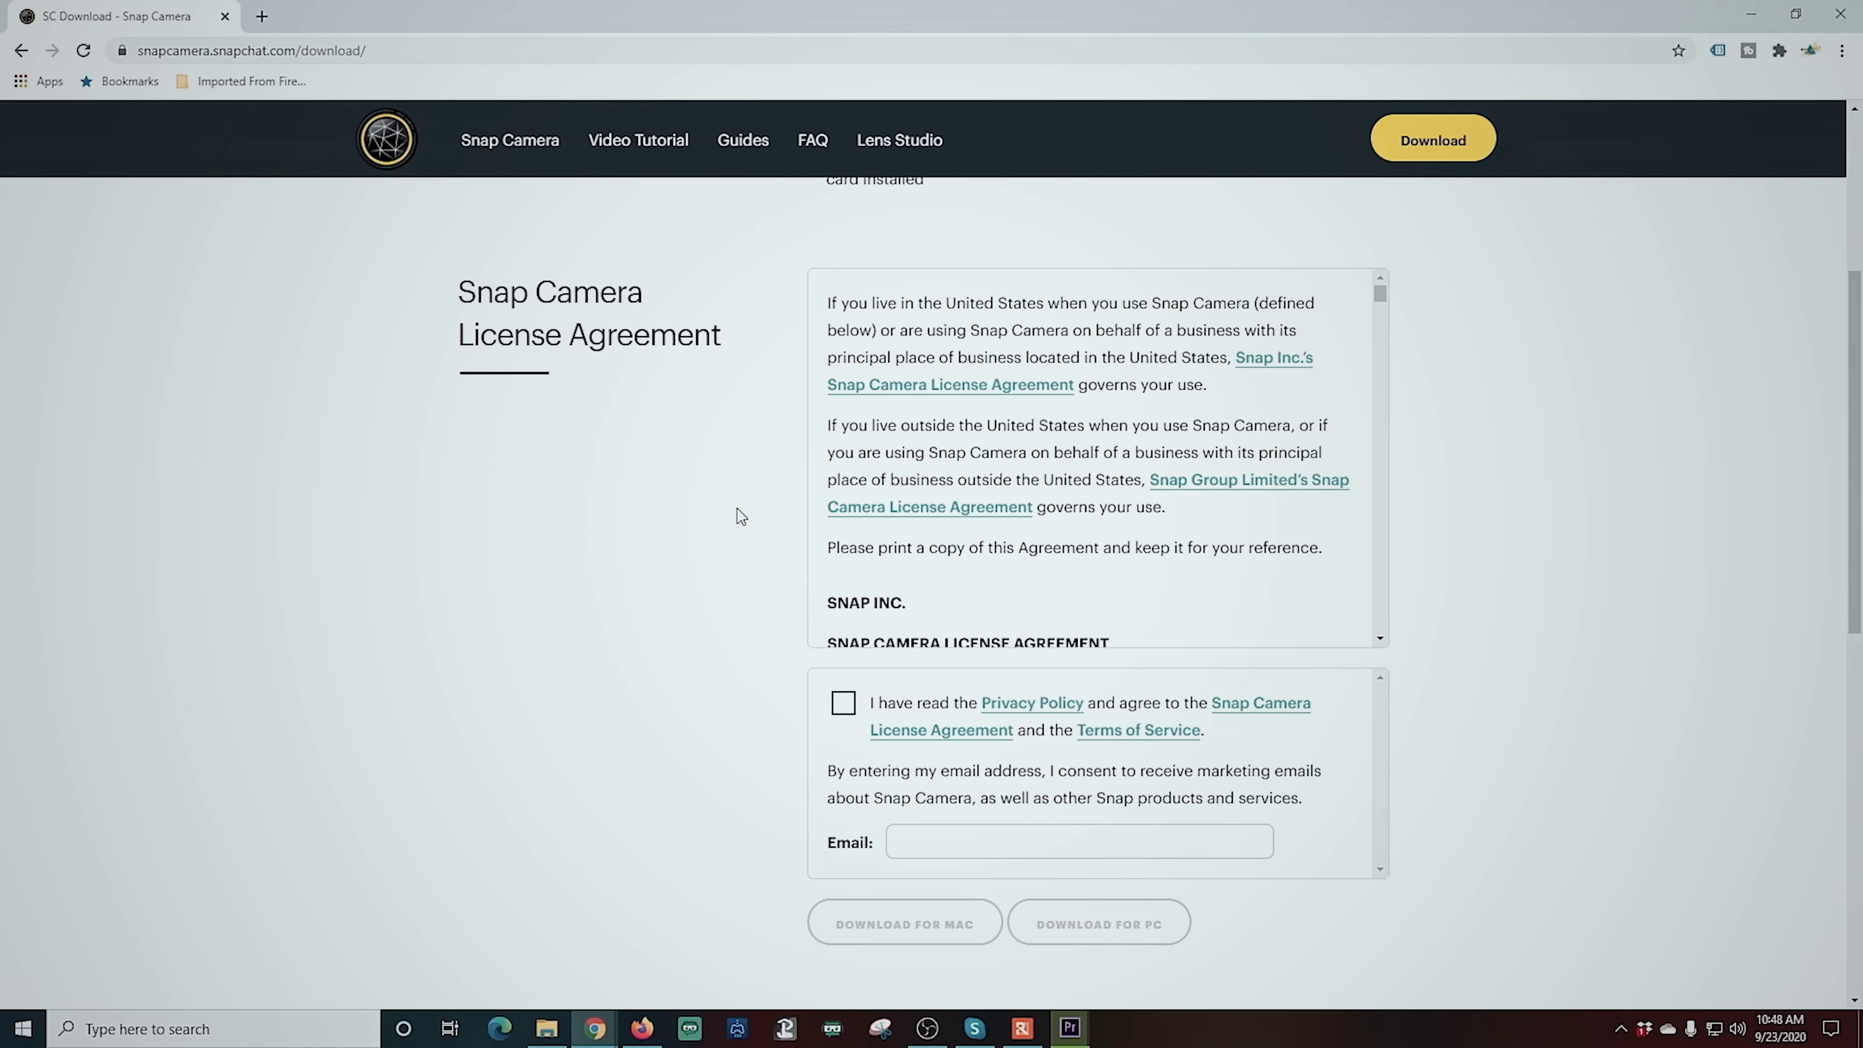
# Accept the licence agreement and download the Windows installer Snap Camera 1.9.1.exe
pyautogui.click(843, 705)
pyautogui.scroll(-1, 1518, 875)
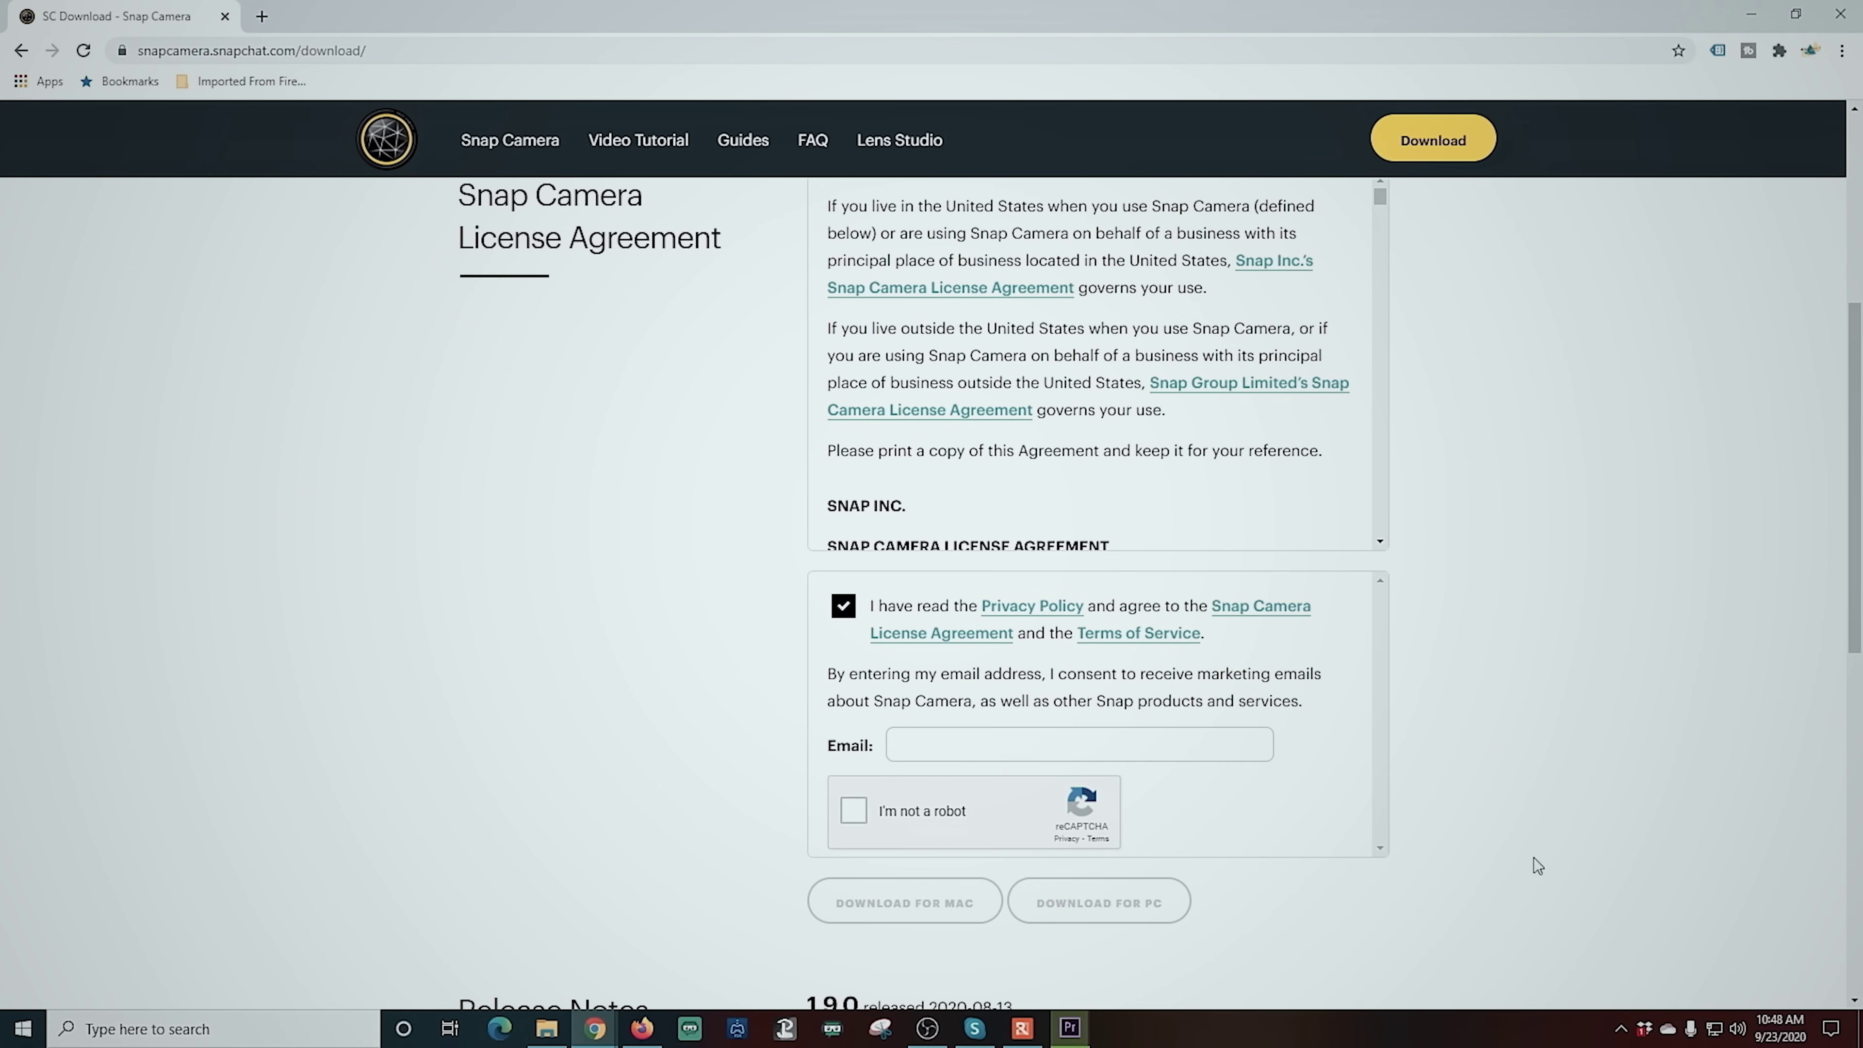
pyautogui.scroll(-1, 1340, 704)
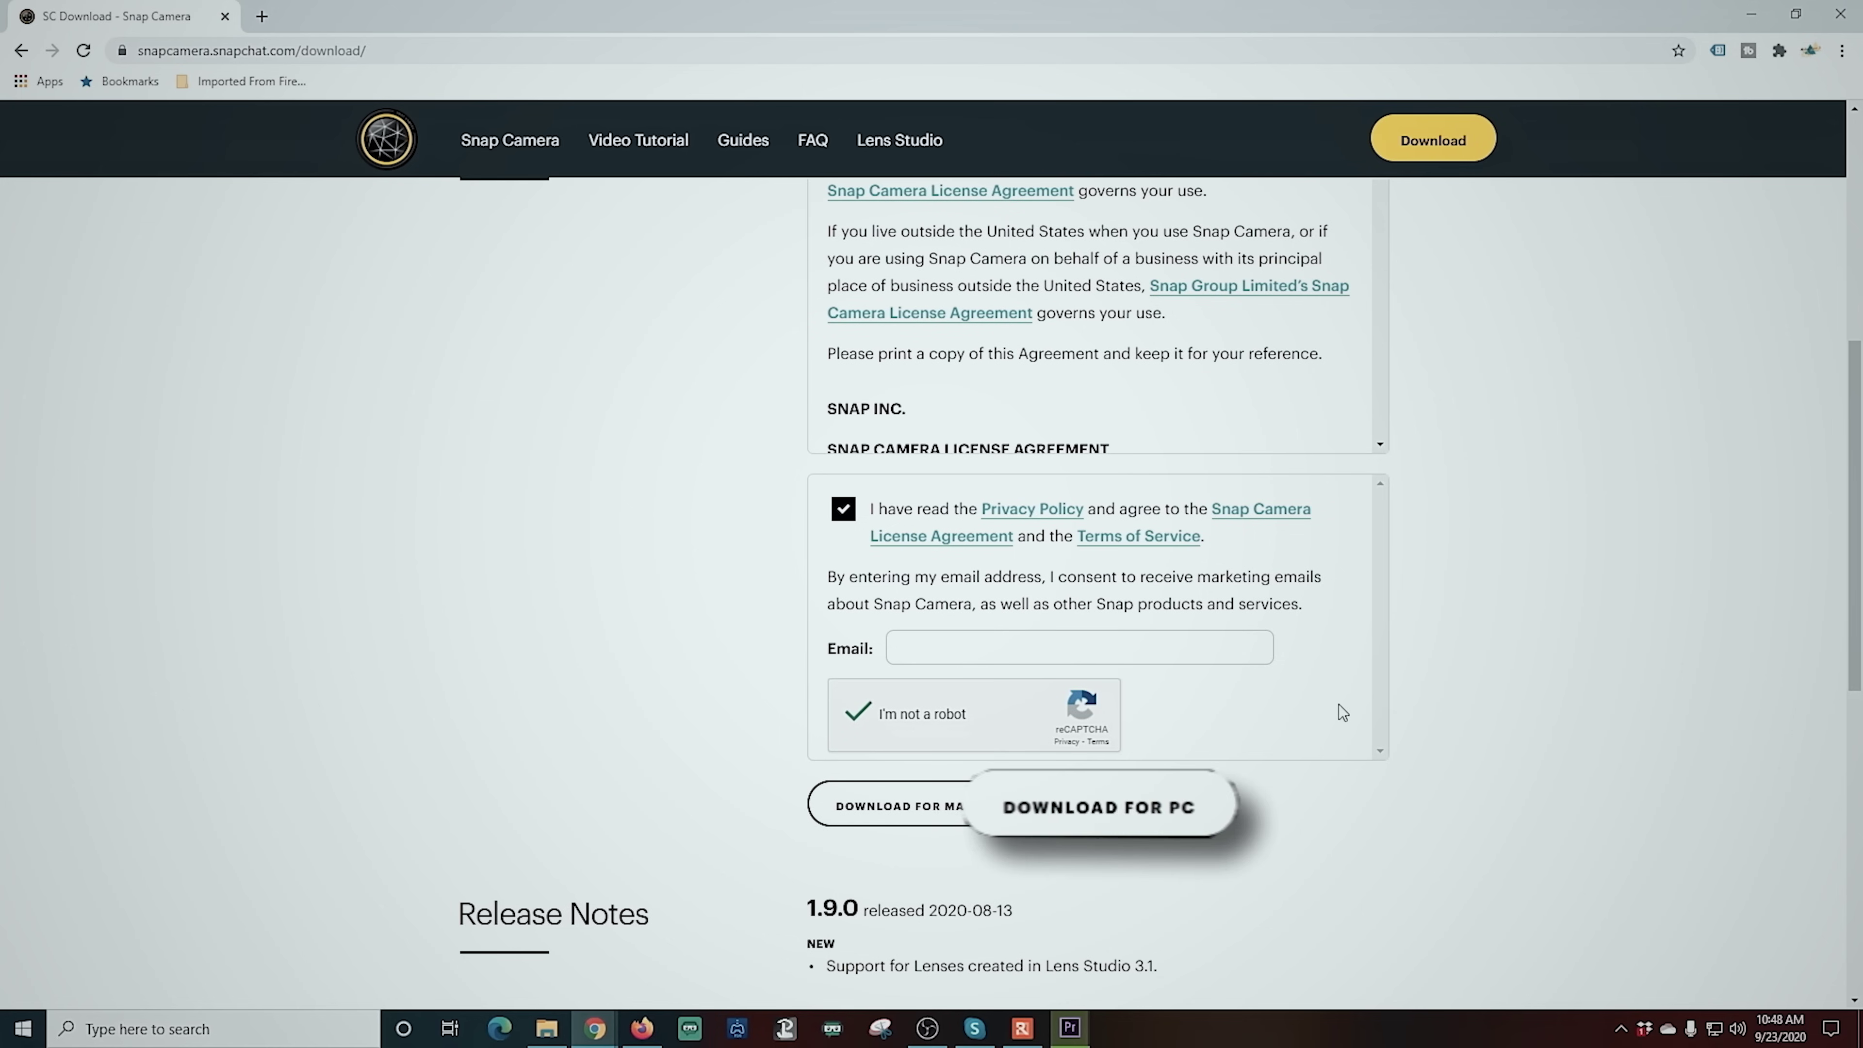
pyautogui.click(1112, 808)
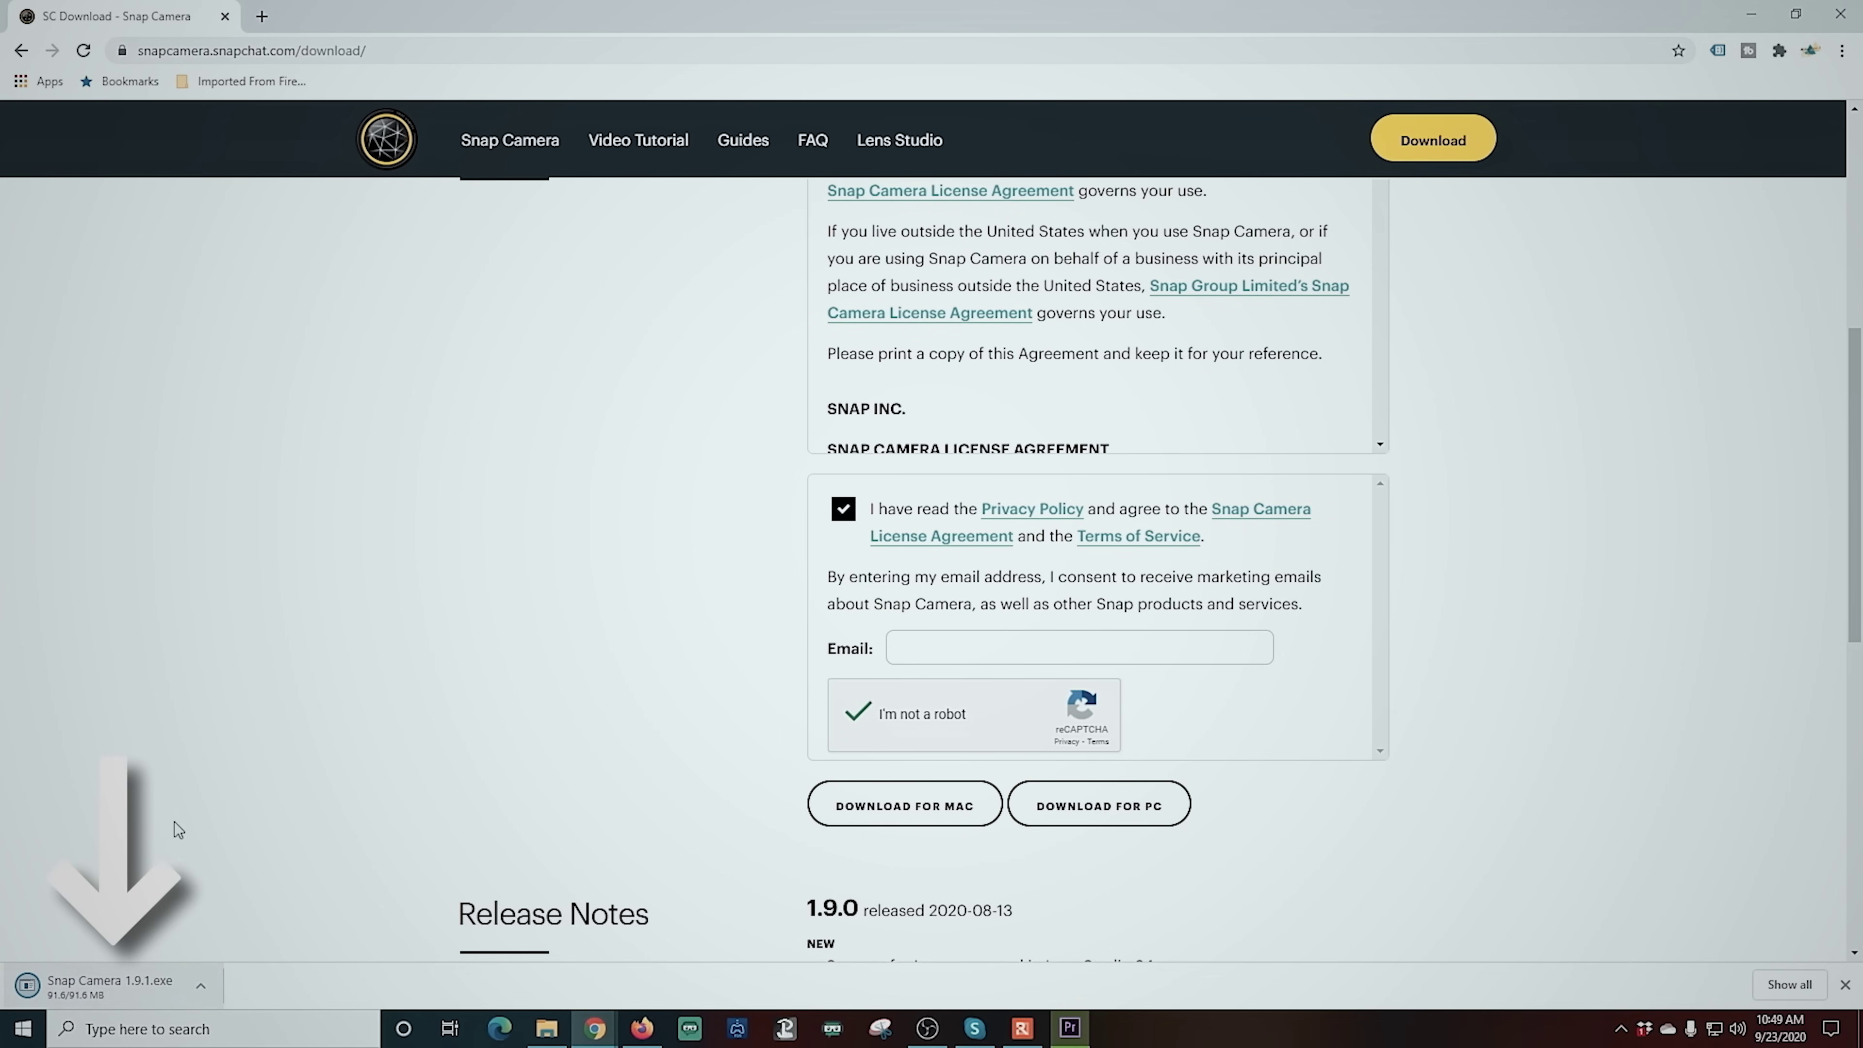
pyautogui.scroll(-1, 174, 823)
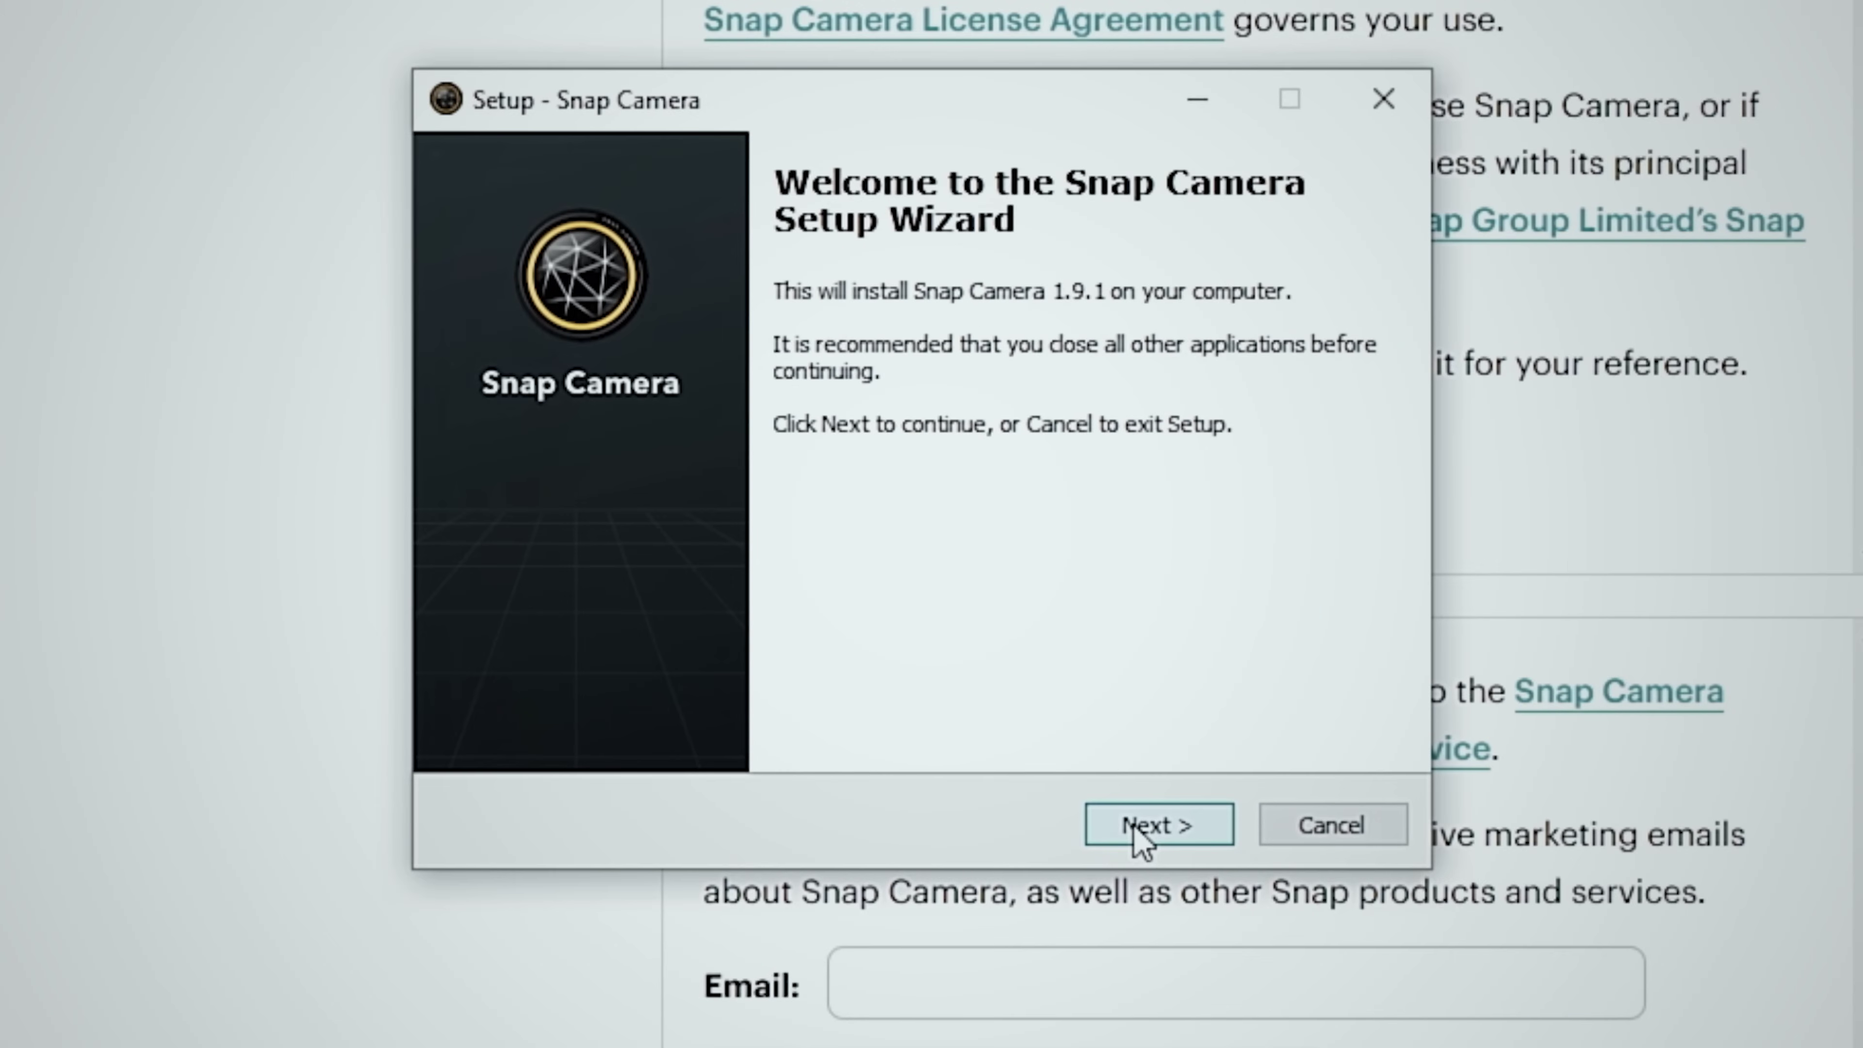
# Install Snap Camera 1.9.1 with the default location and Start Menu folder, adding a desktop shortcut
pyautogui.click(1134, 828)
pyautogui.click(1134, 828)
pyautogui.click(1141, 837)
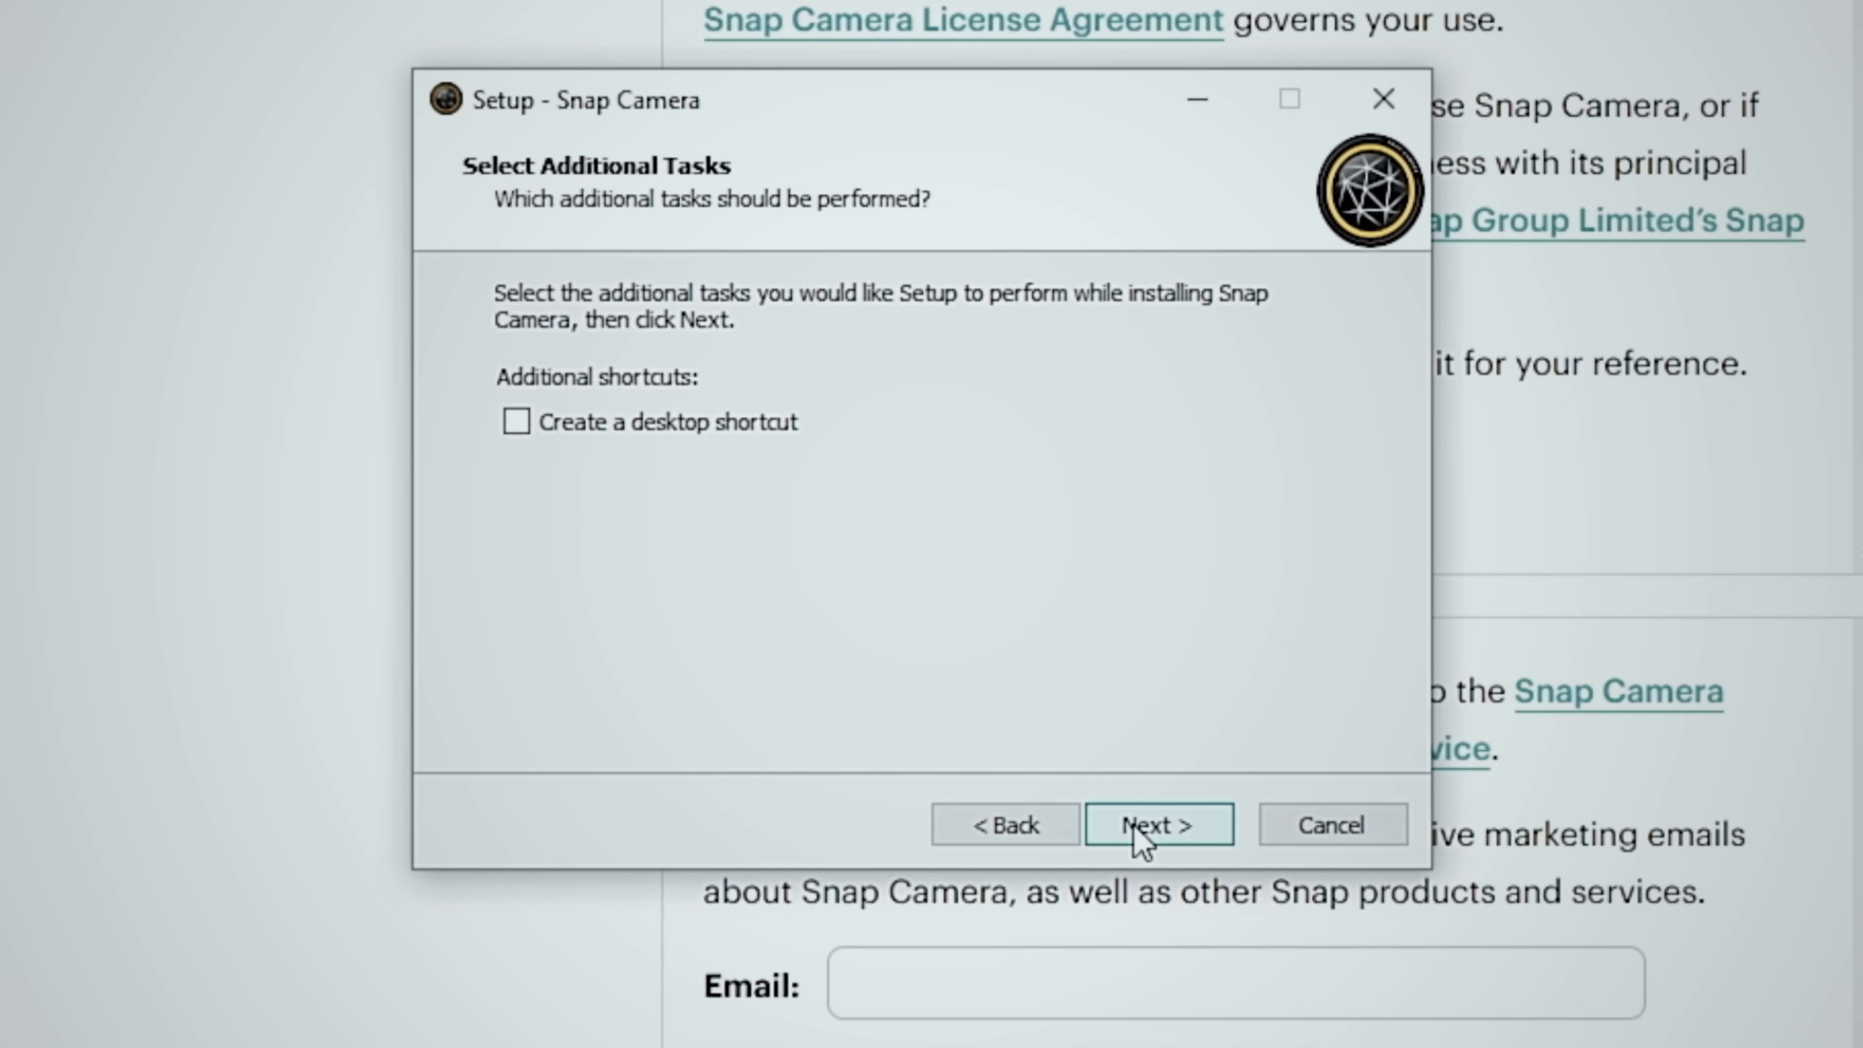
pyautogui.click(513, 432)
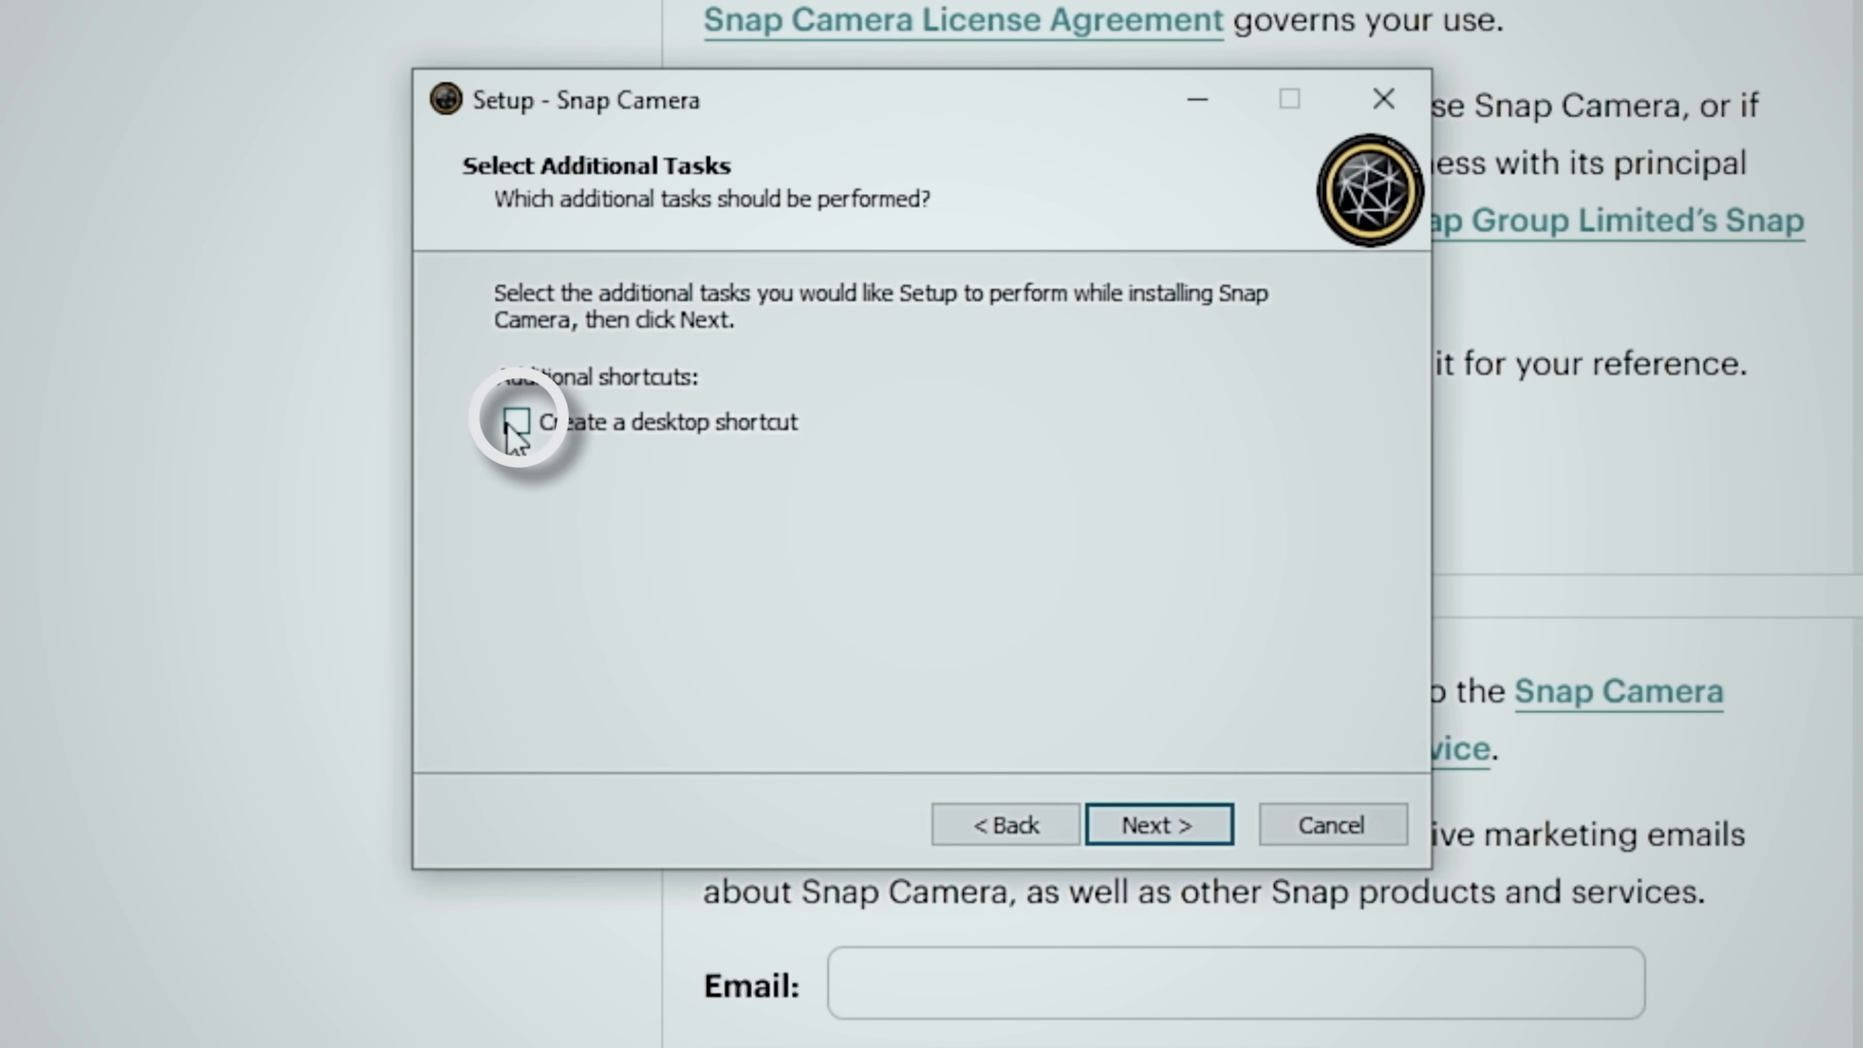
pyautogui.click(1173, 836)
pyautogui.click(1192, 842)
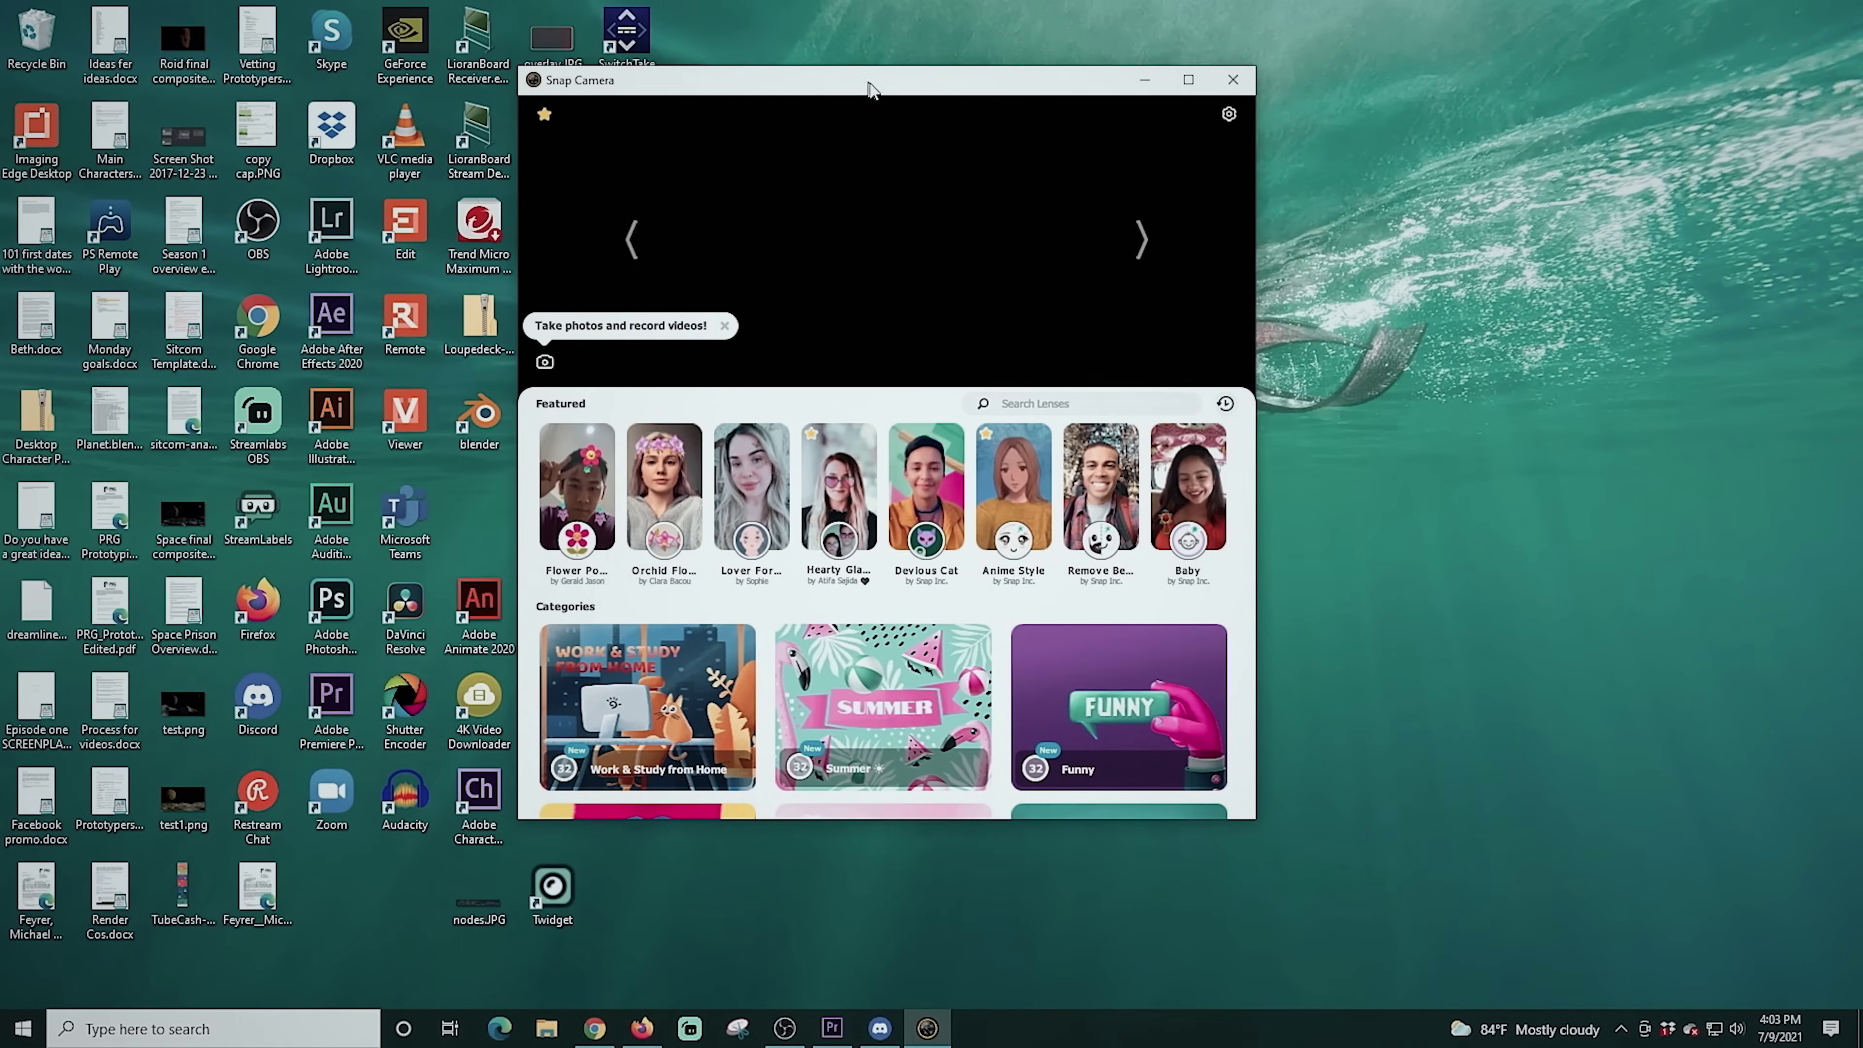
# Set the Snap Camera camera to Cam Link at 1920x1080 30 FPS
pyautogui.click(1232, 133)
pyautogui.click(784, 242)
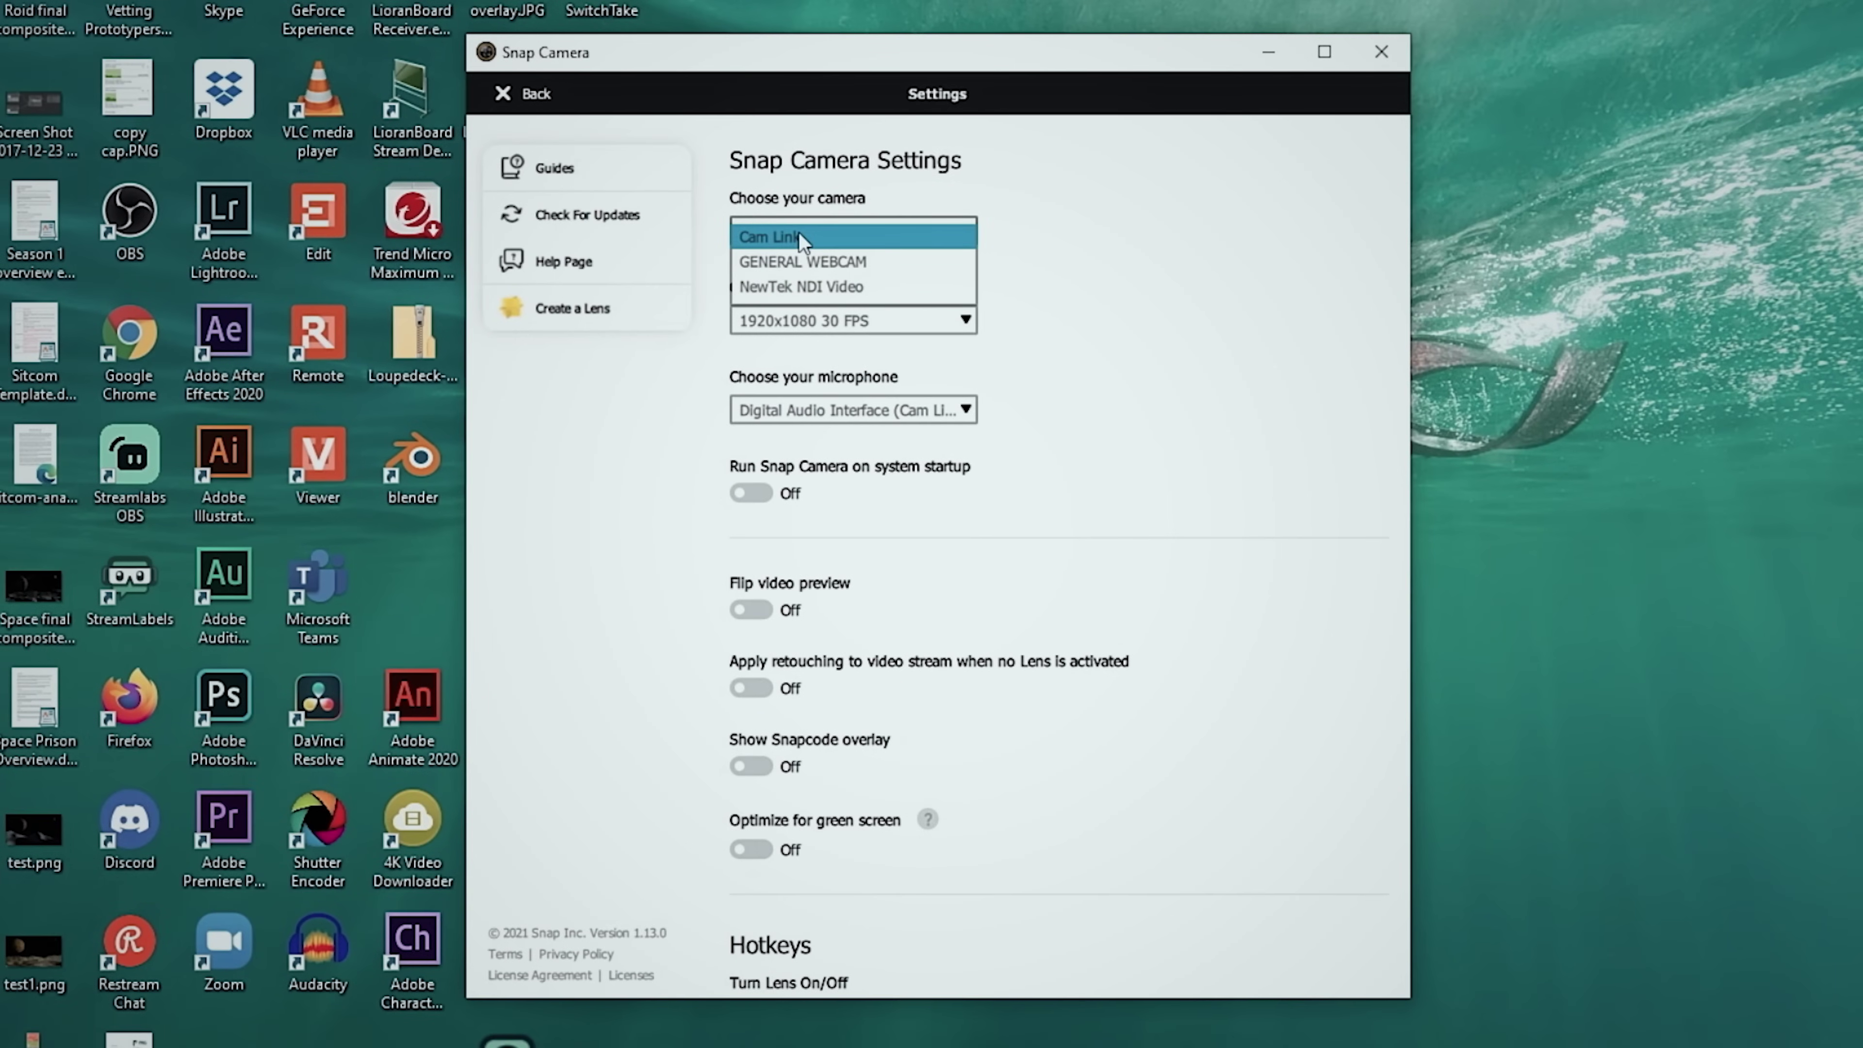
pyautogui.click(800, 239)
pyautogui.click(967, 323)
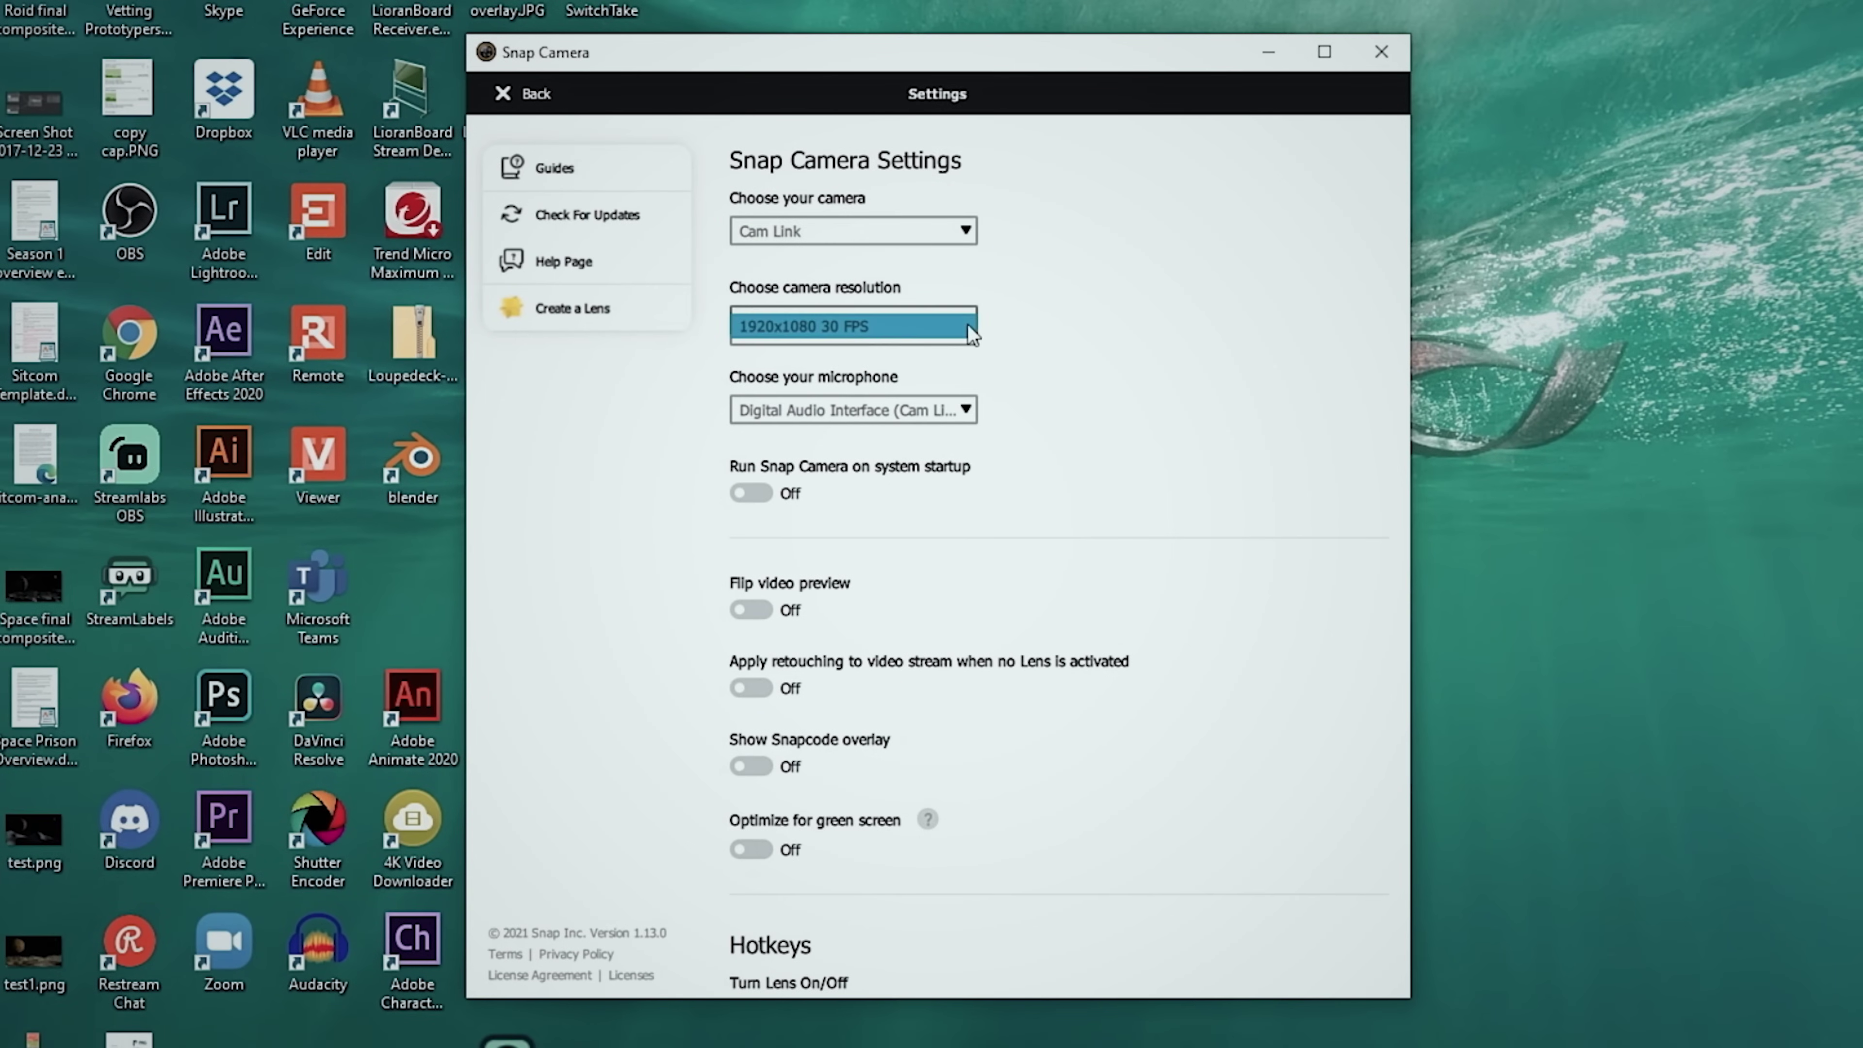
pyautogui.click(1055, 322)
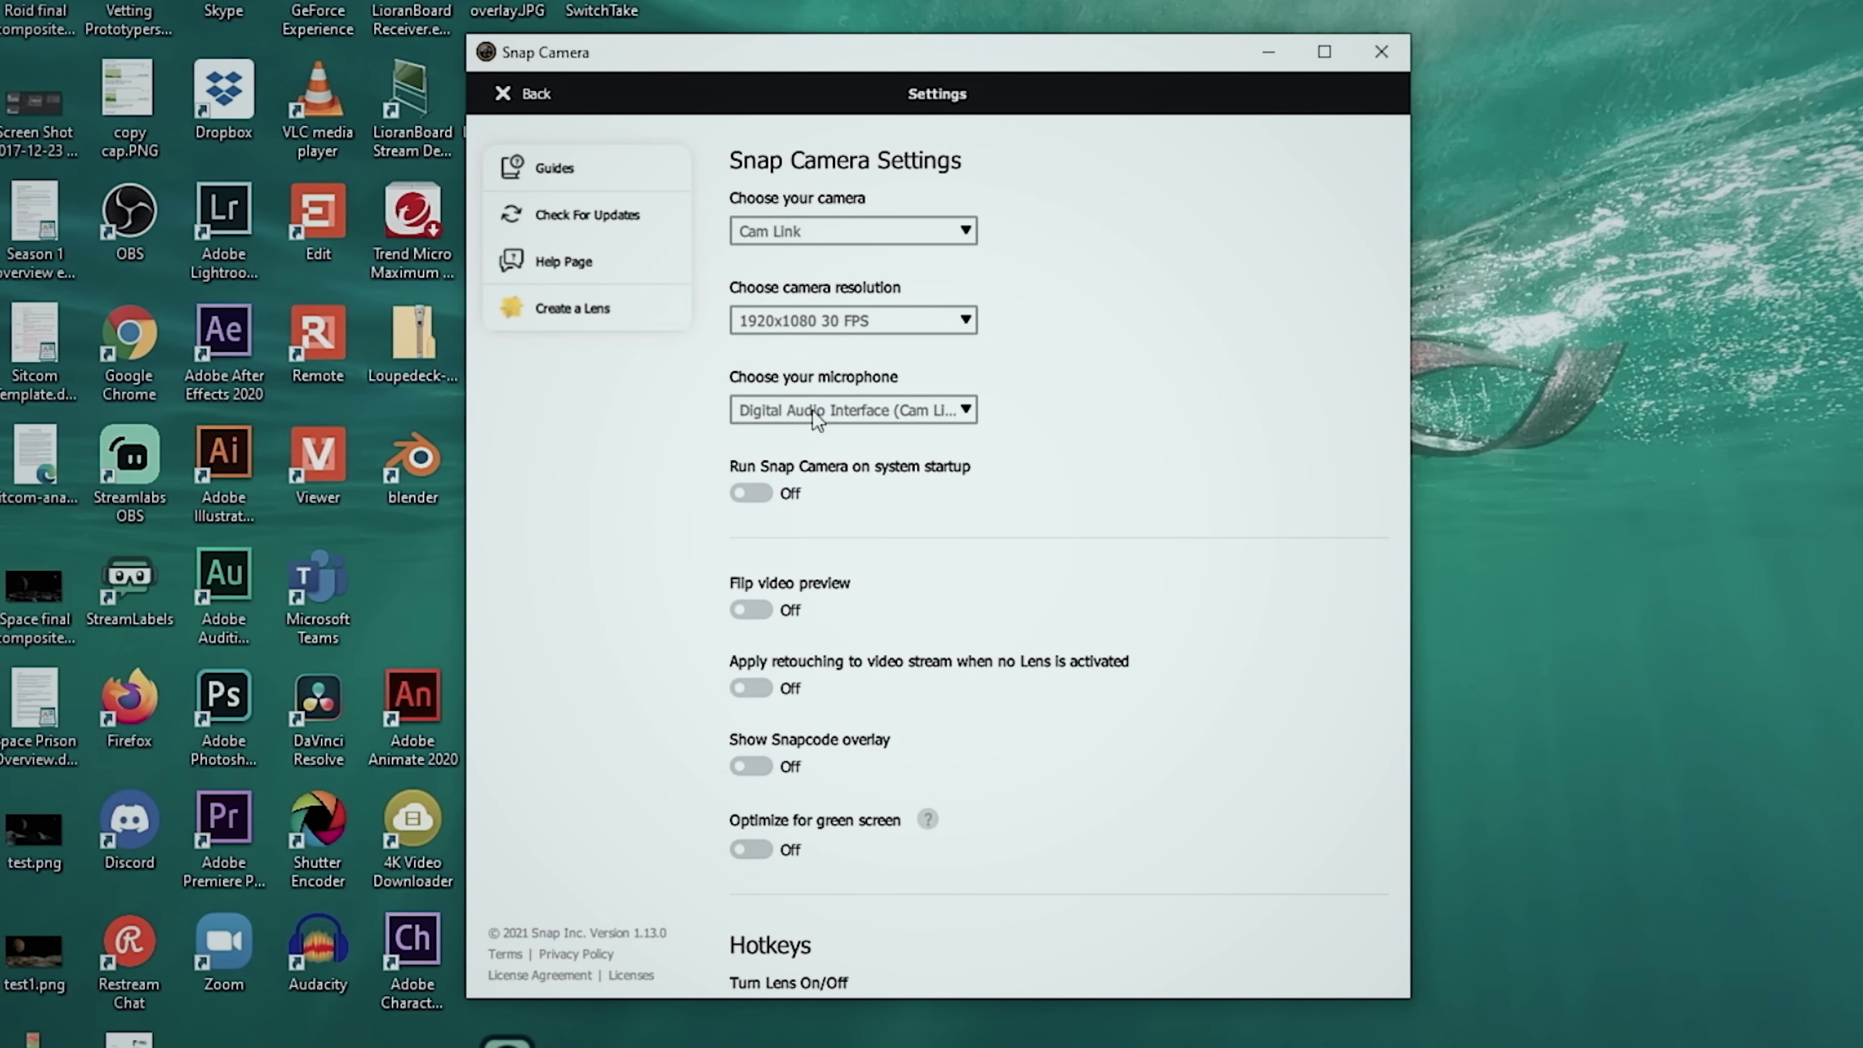
# Select Digital Audio Interface (Cam Link) as the microphone and return to the lenses
pyautogui.click(967, 411)
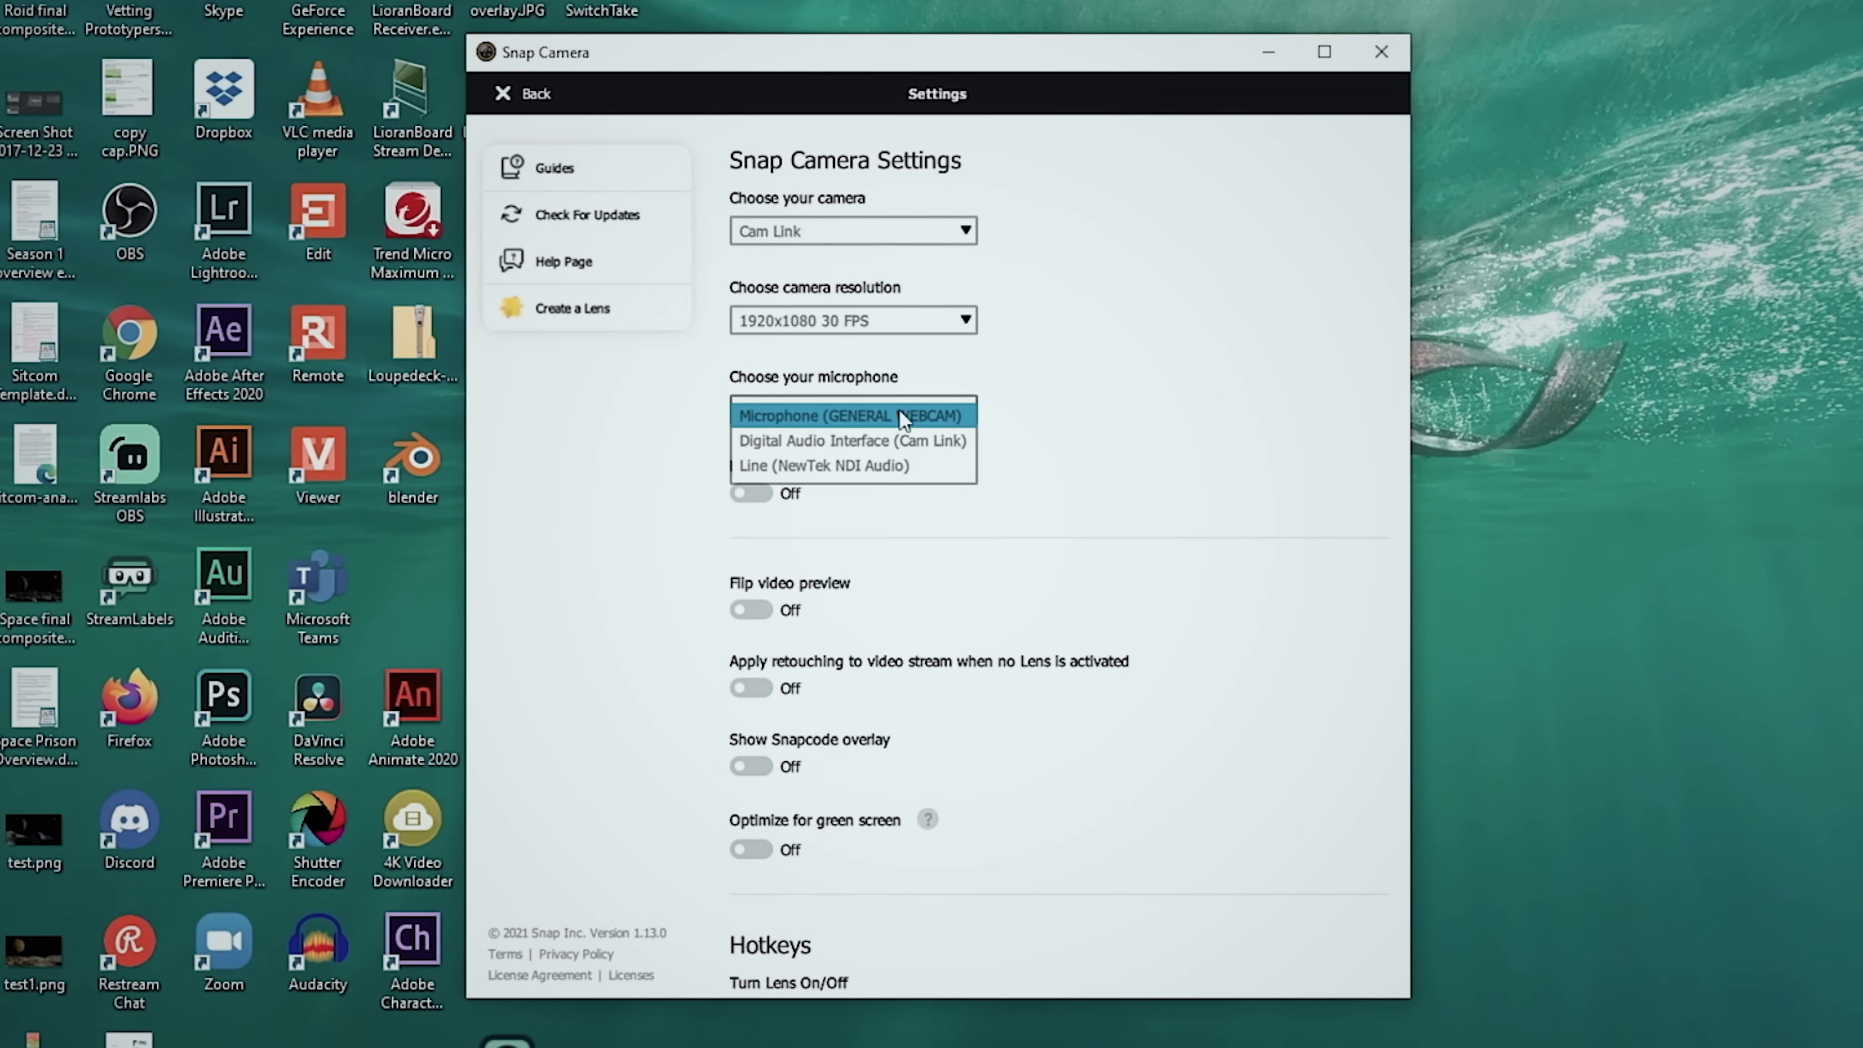
pyautogui.click(1110, 421)
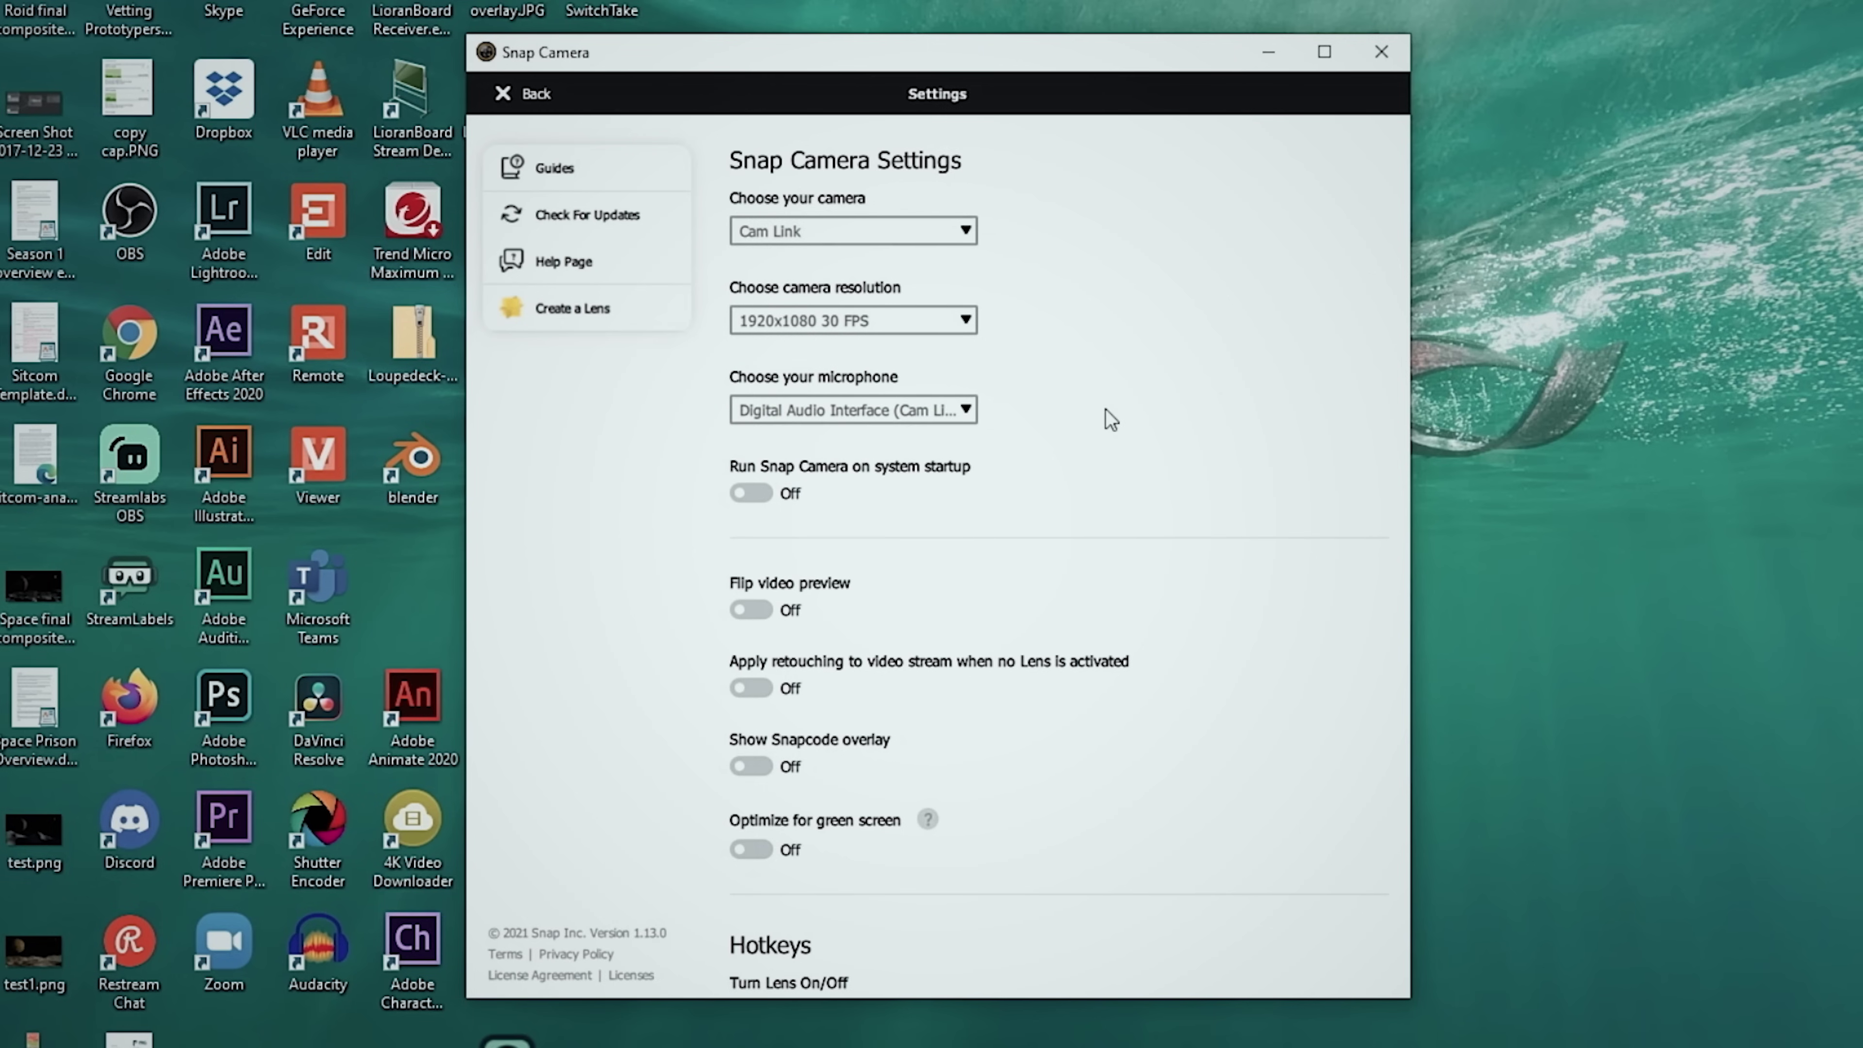
pyautogui.click(970, 411)
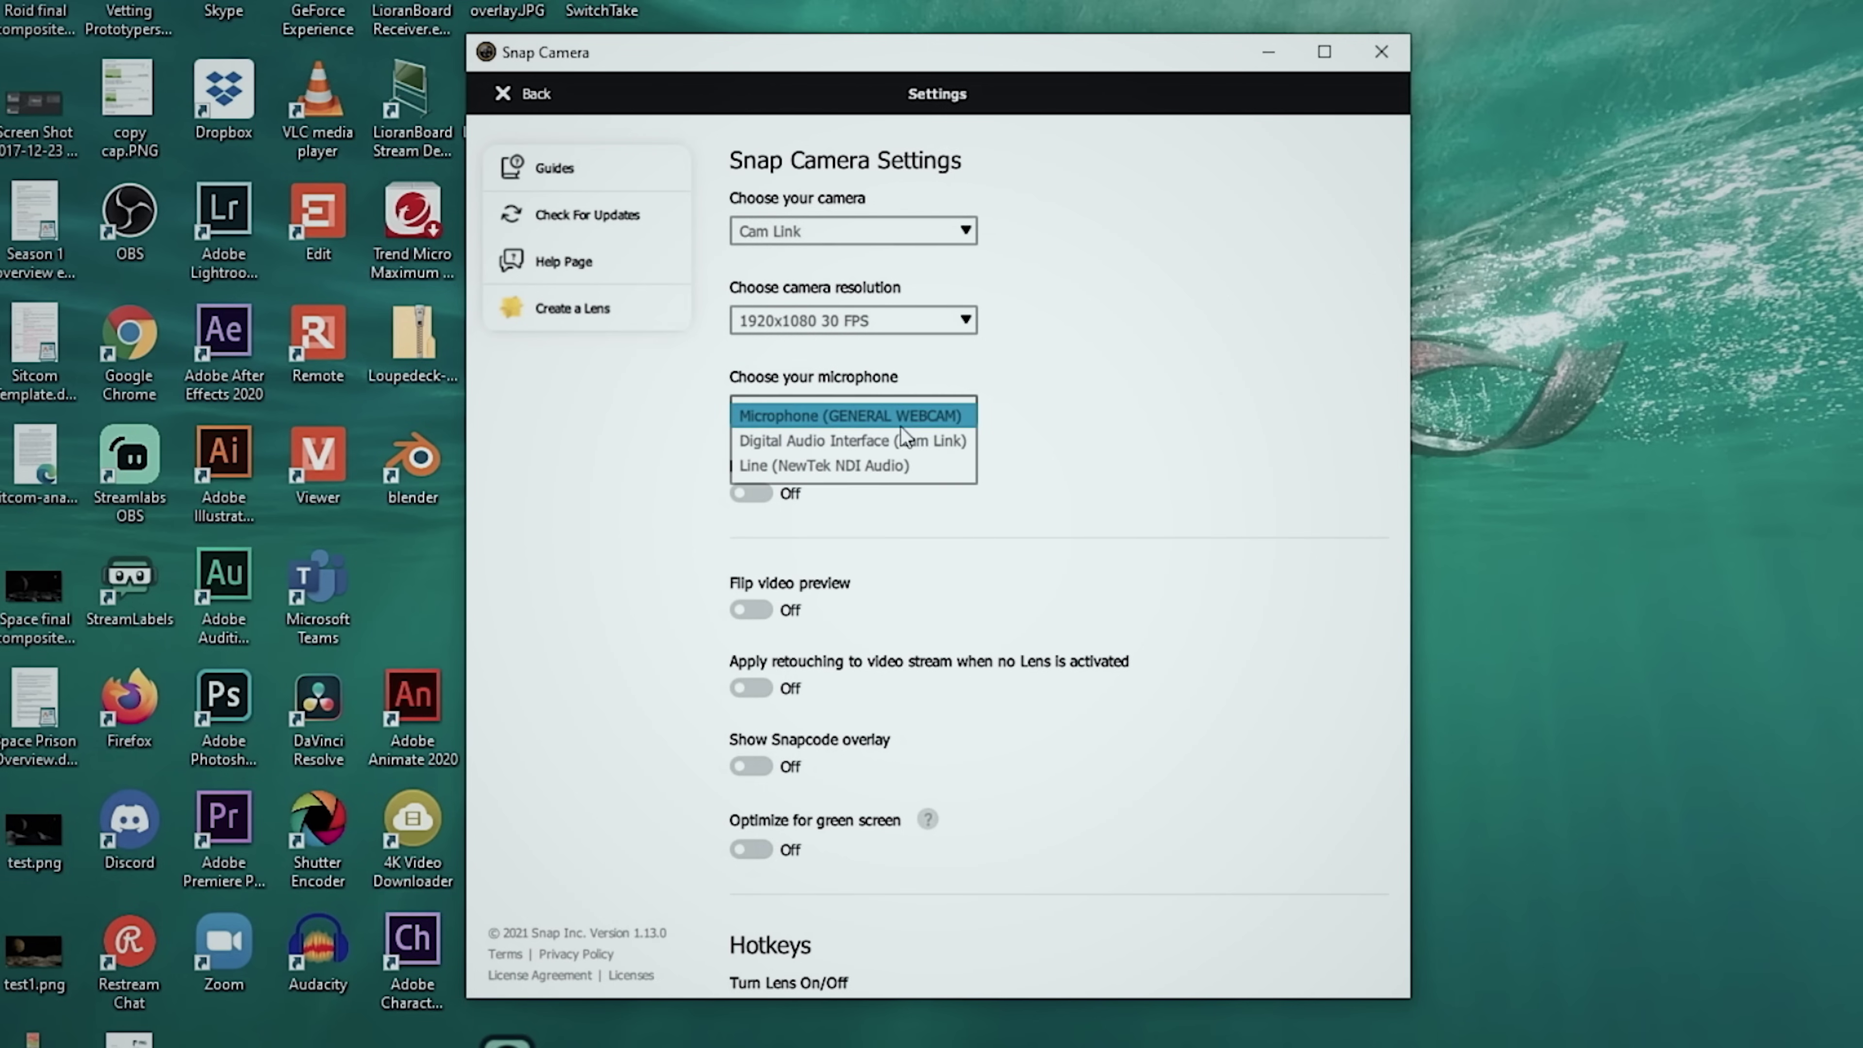
pyautogui.click(865, 433)
pyautogui.scroll(-5, 1059, 468)
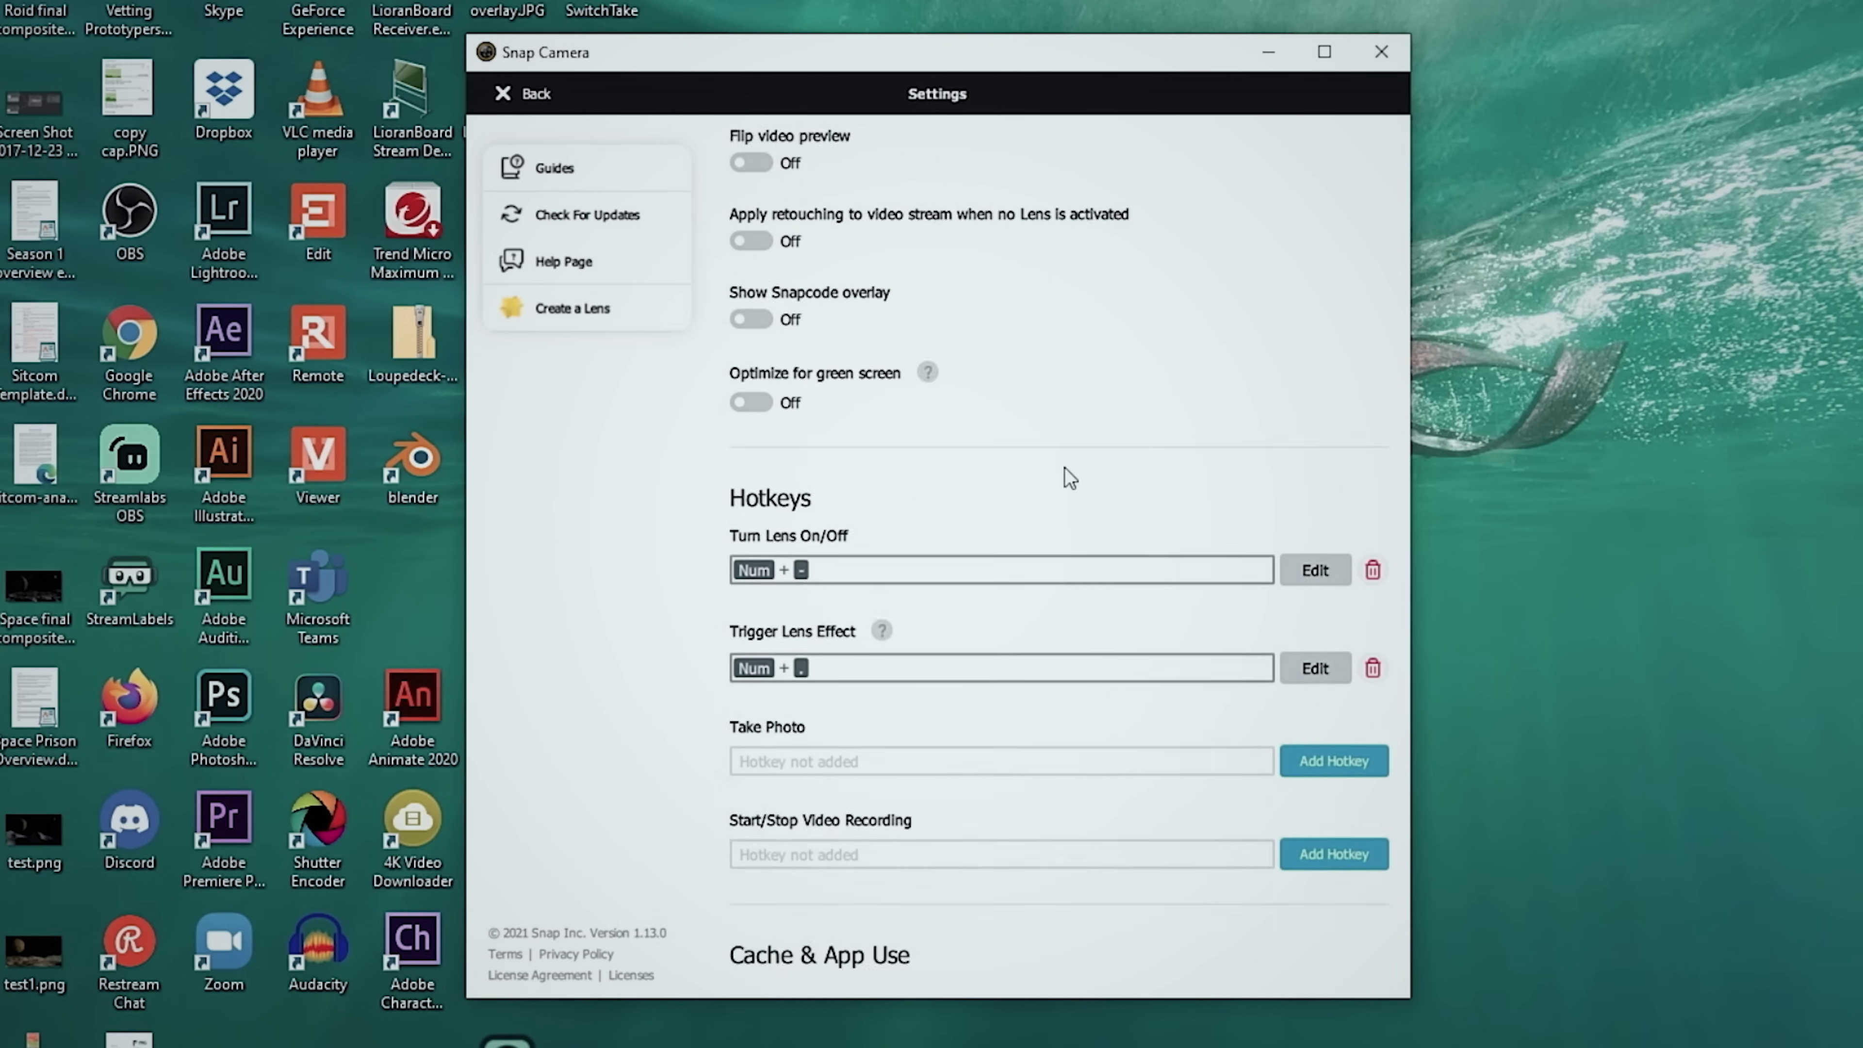
pyautogui.scroll(5, 1065, 468)
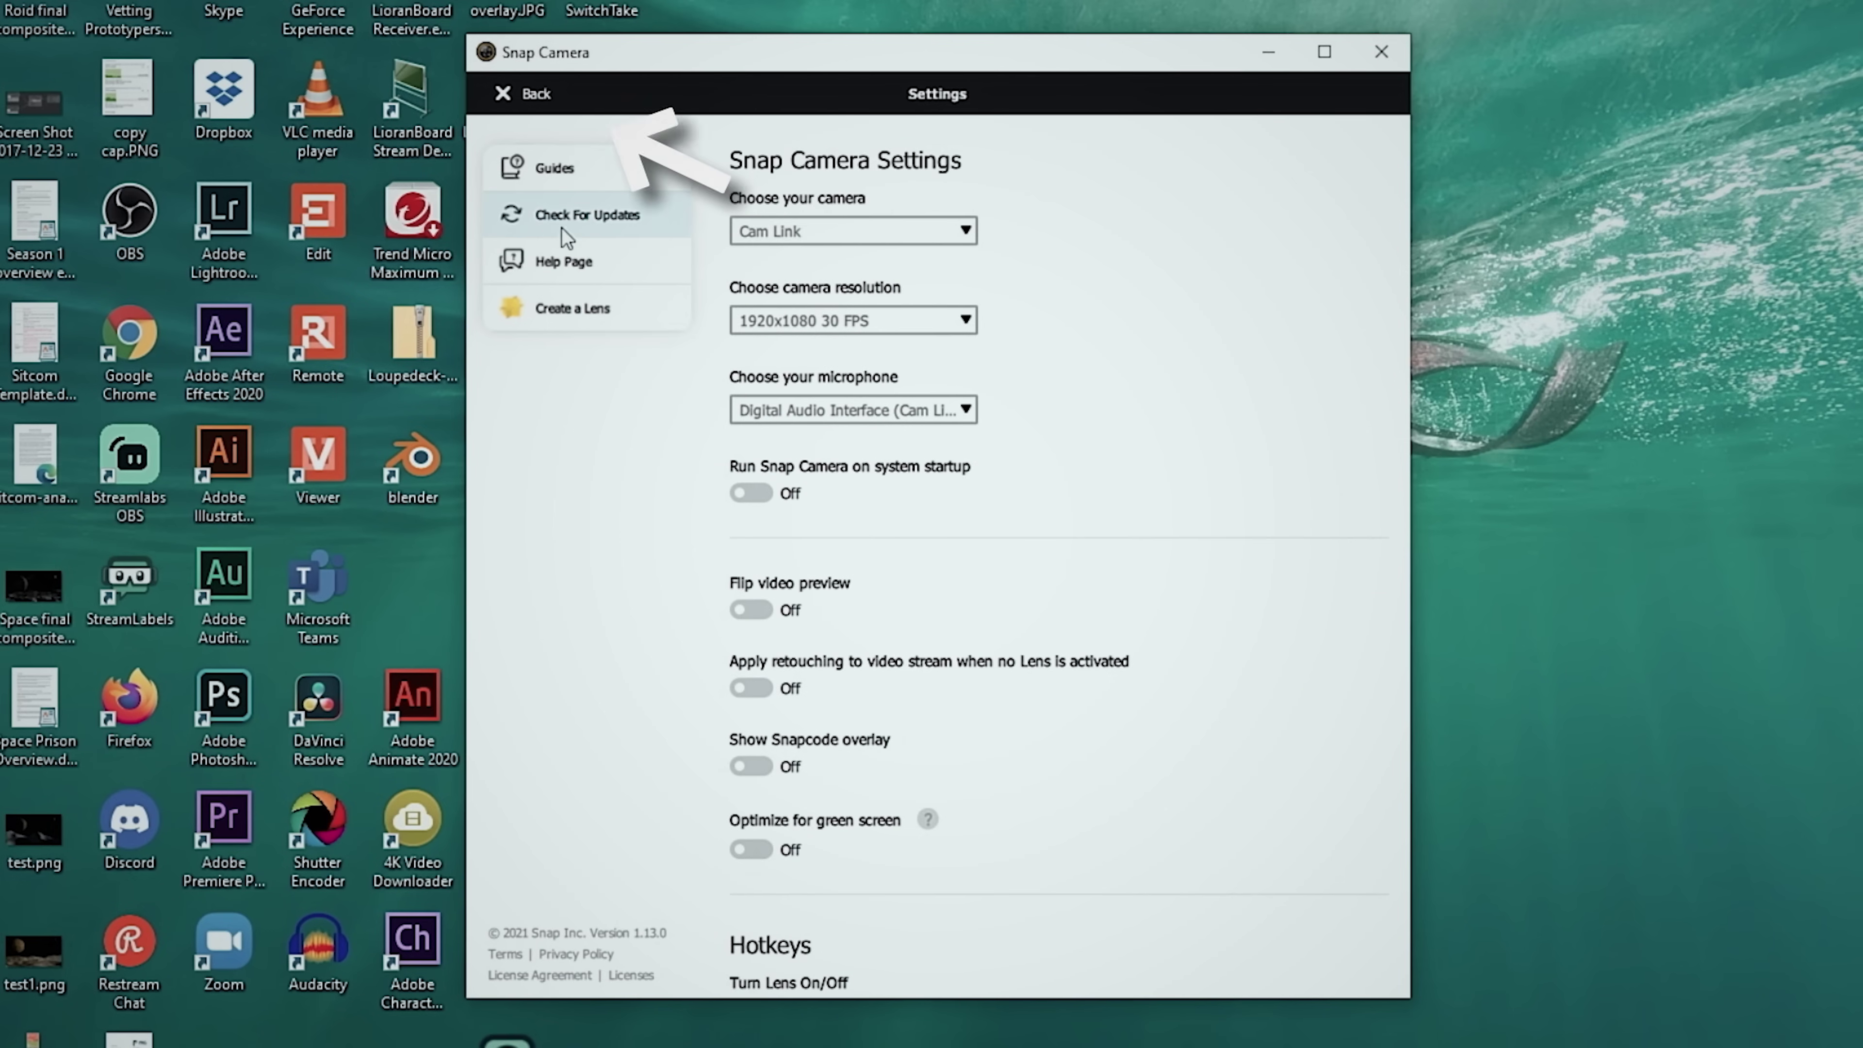
pyautogui.click(512, 99)
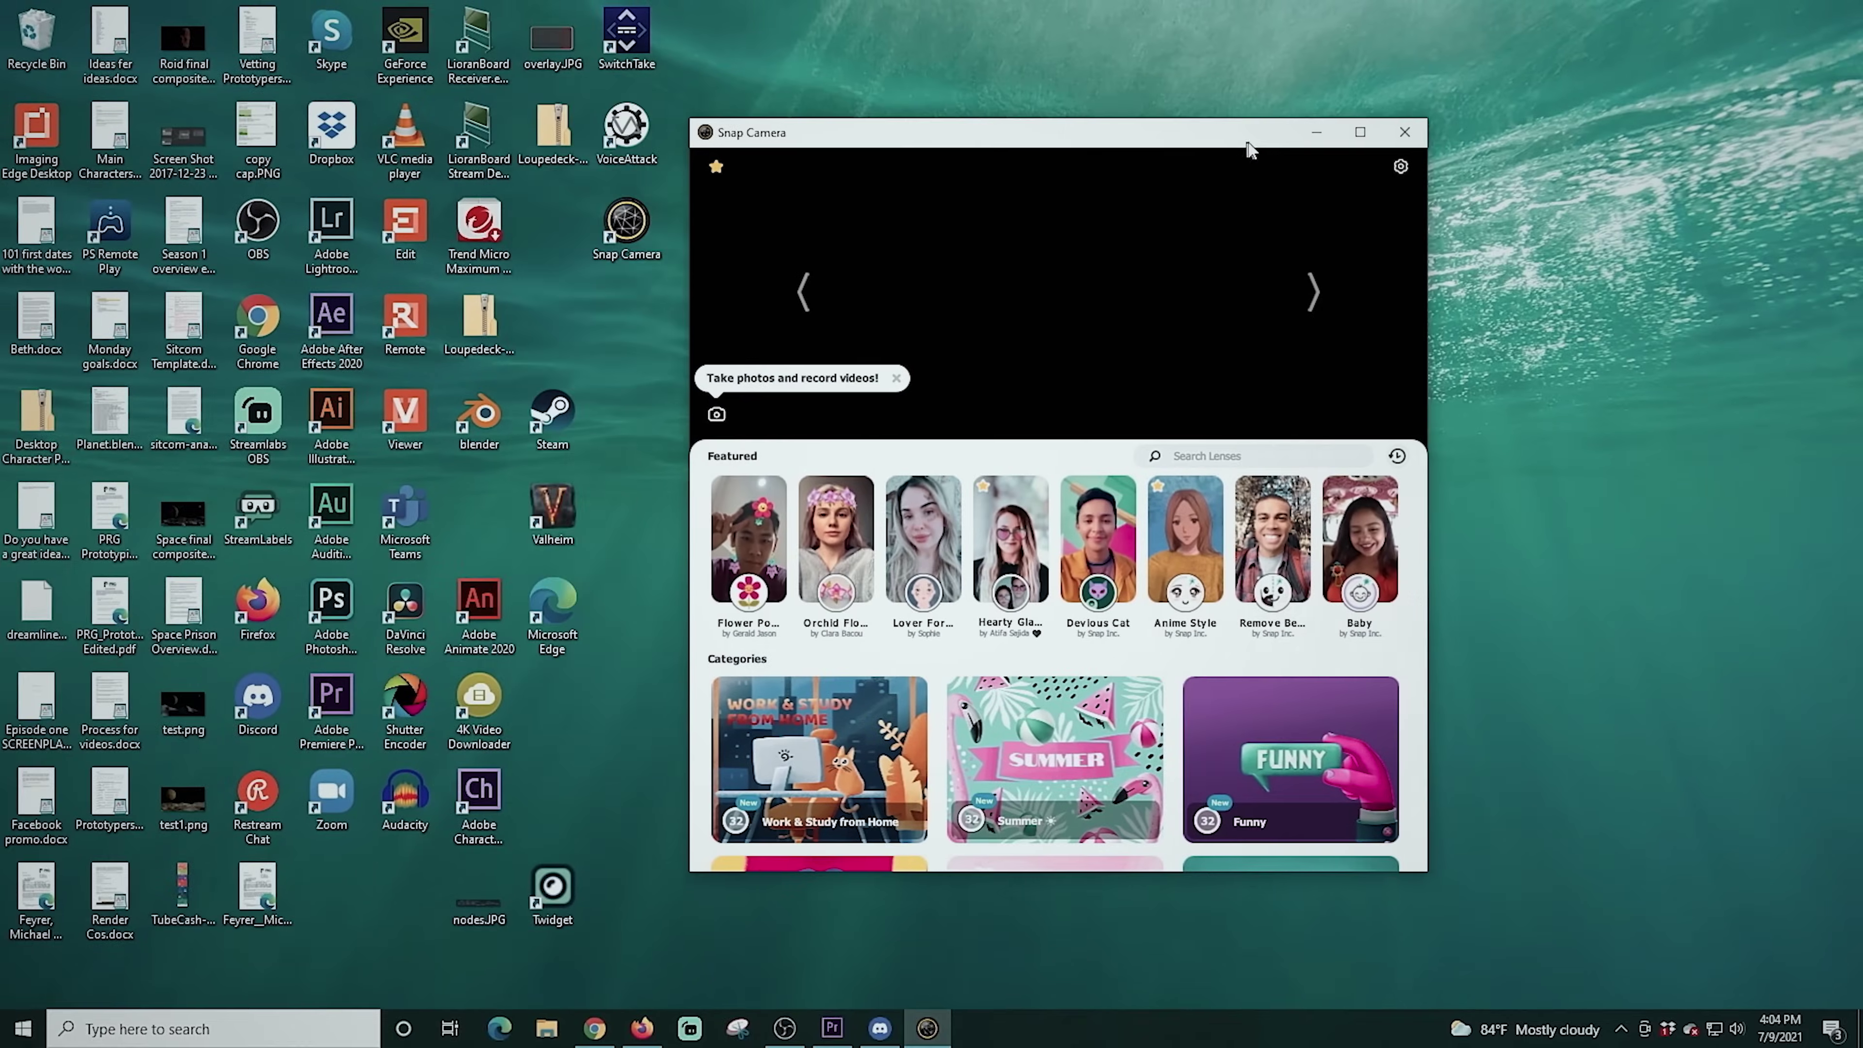
# Close the Snap Camera window and quit it from the notification area
pyautogui.click(1409, 133)
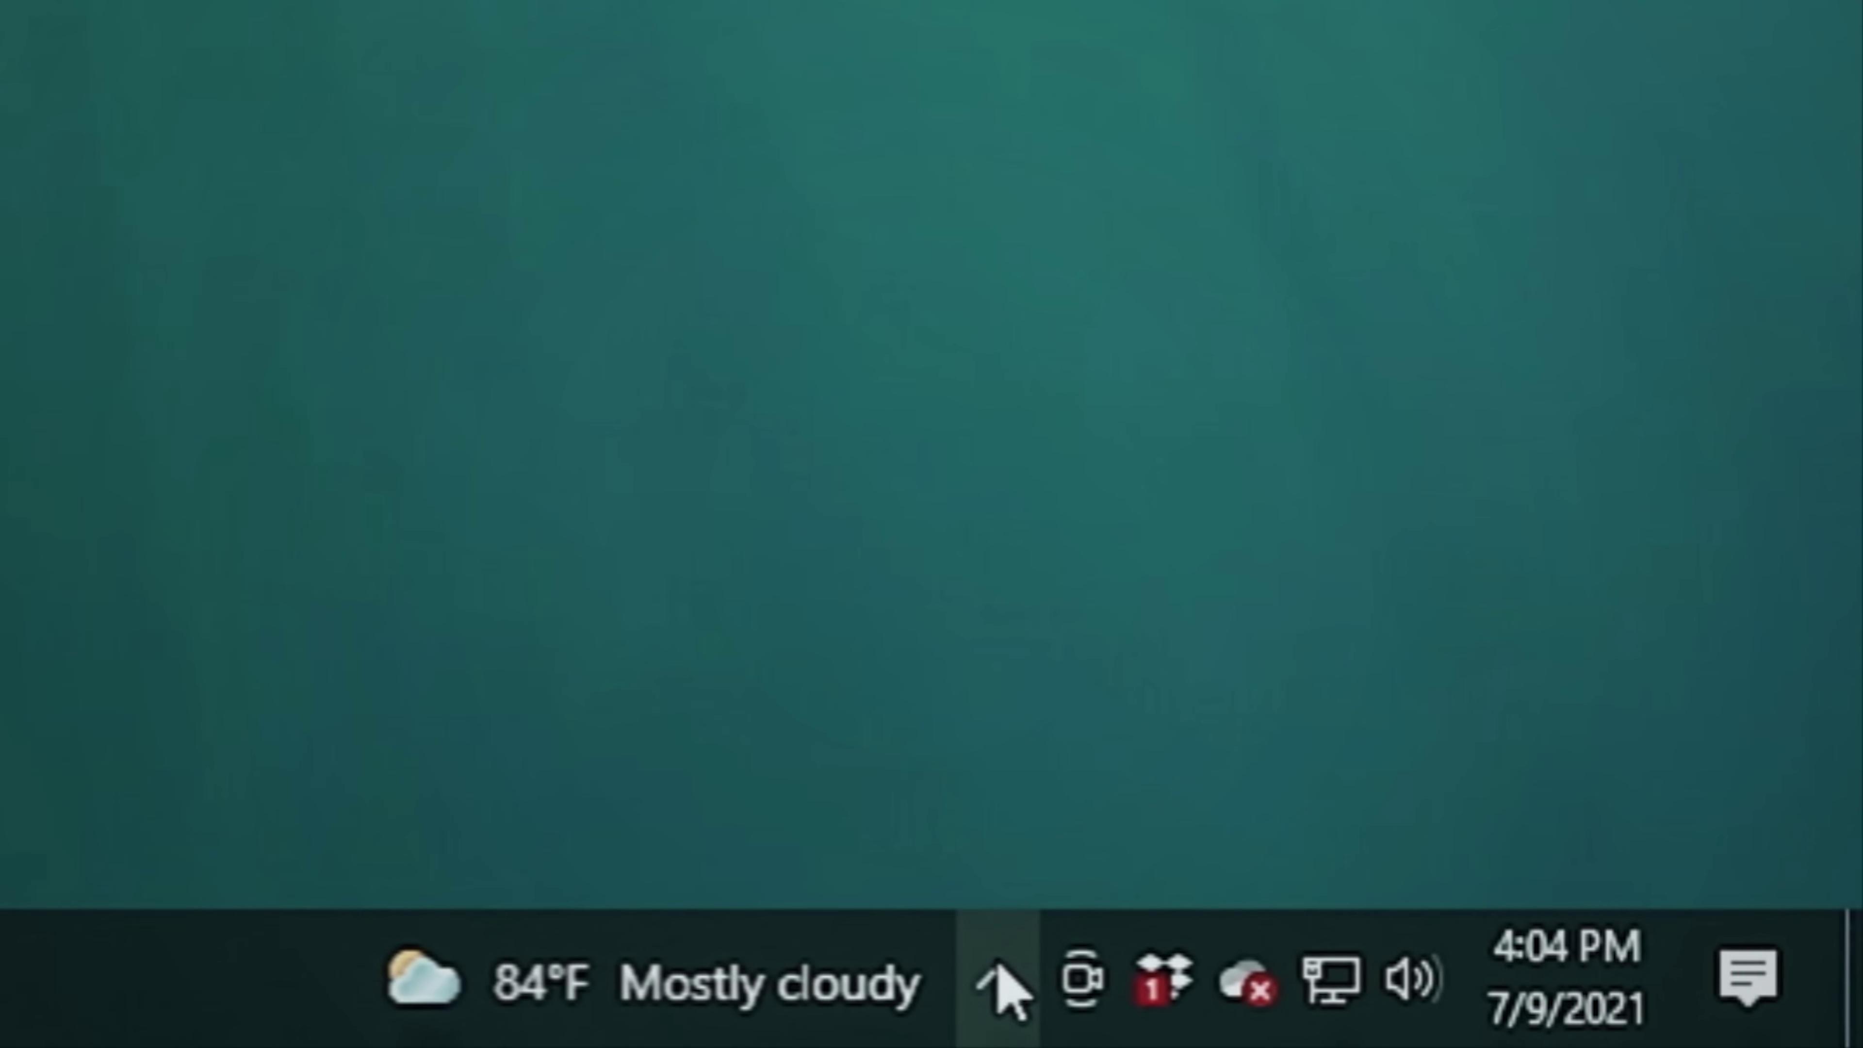
pyautogui.click(1621, 1028)
pyautogui.rightClick(836, 835)
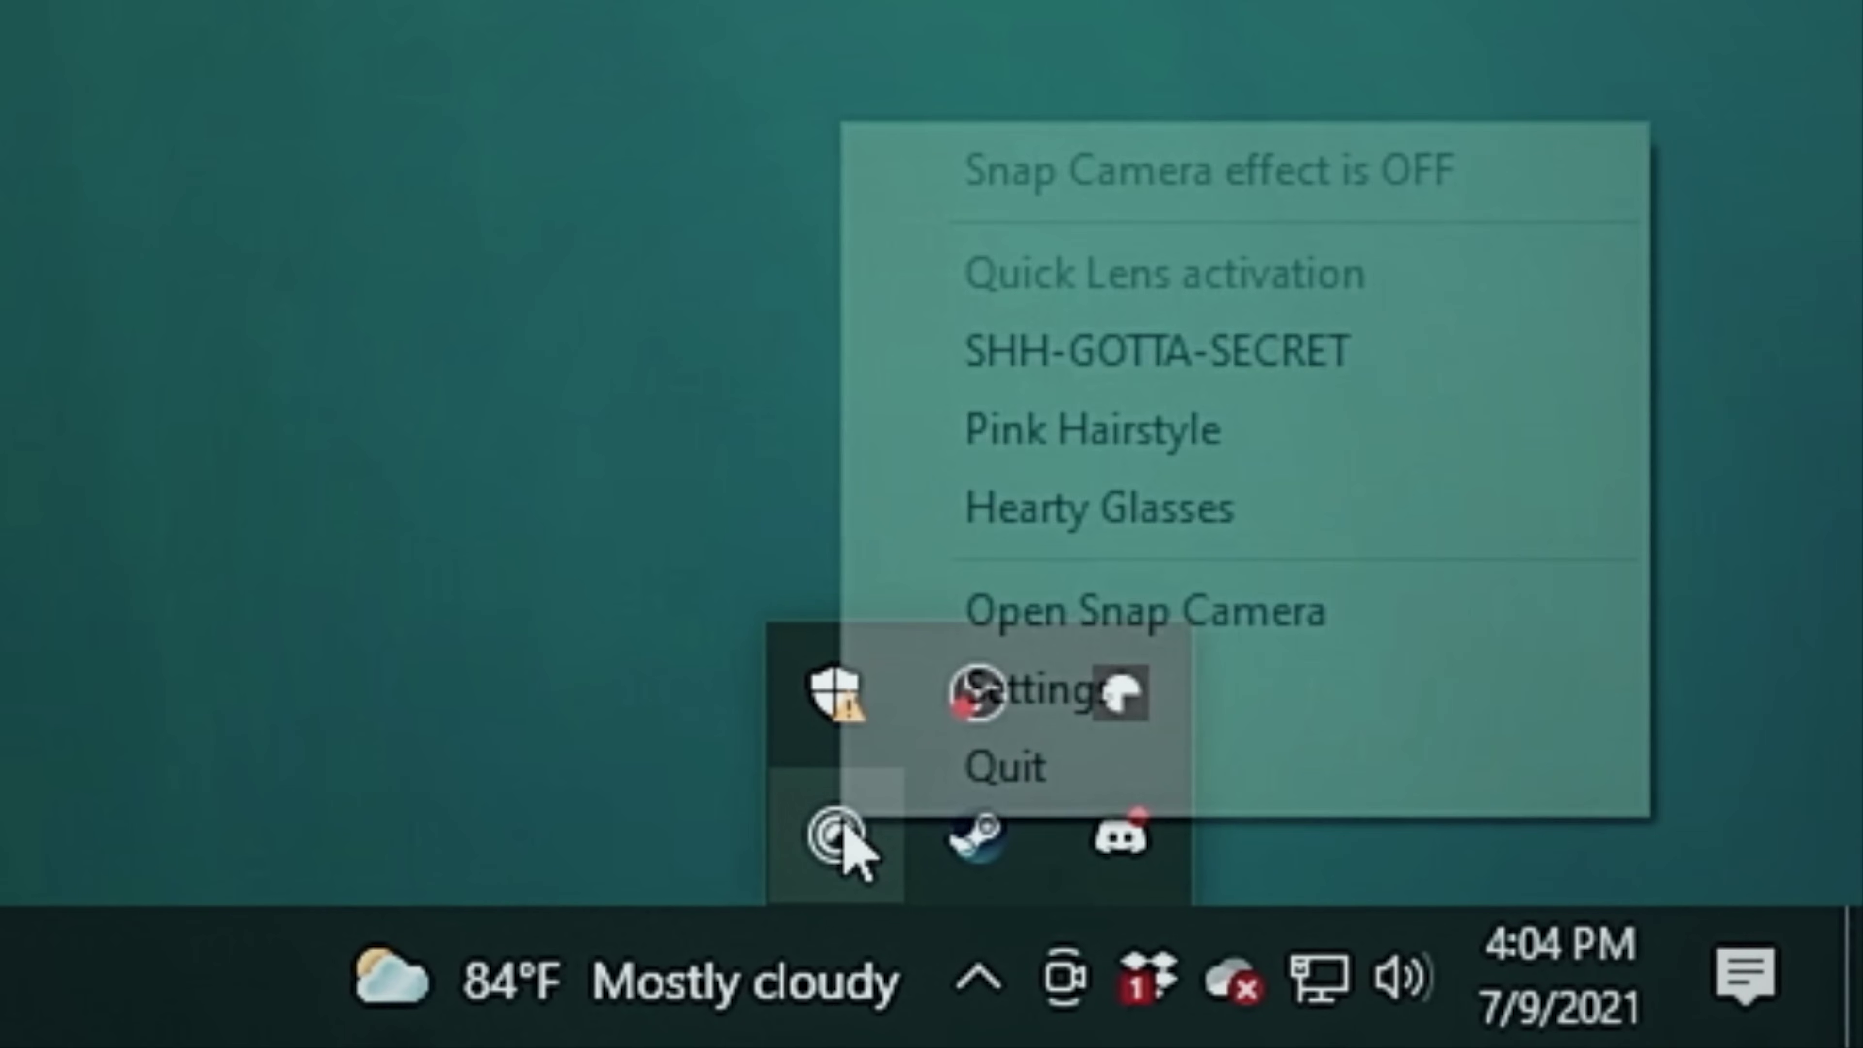
pyautogui.click(968, 771)
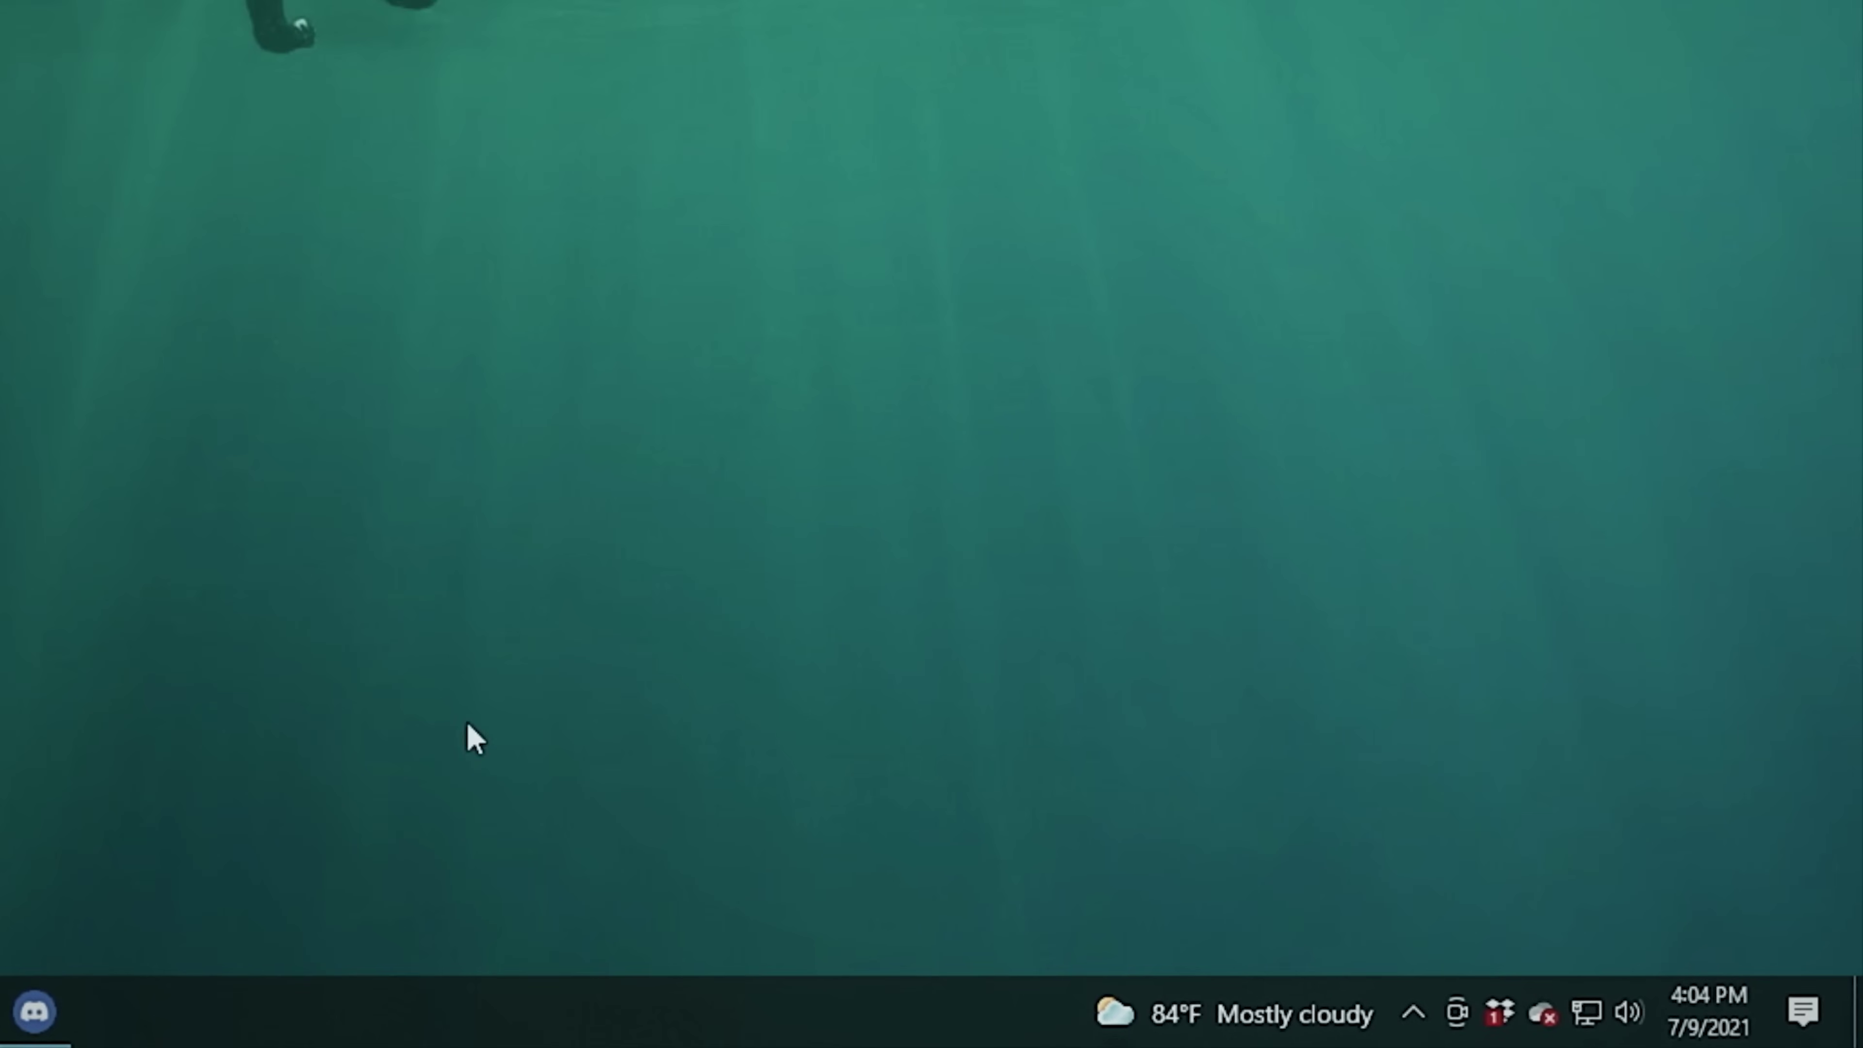
# End the Snap Camera process in Task Manager, then close Task Manager
pyautogui.rightClick(824, 1006)
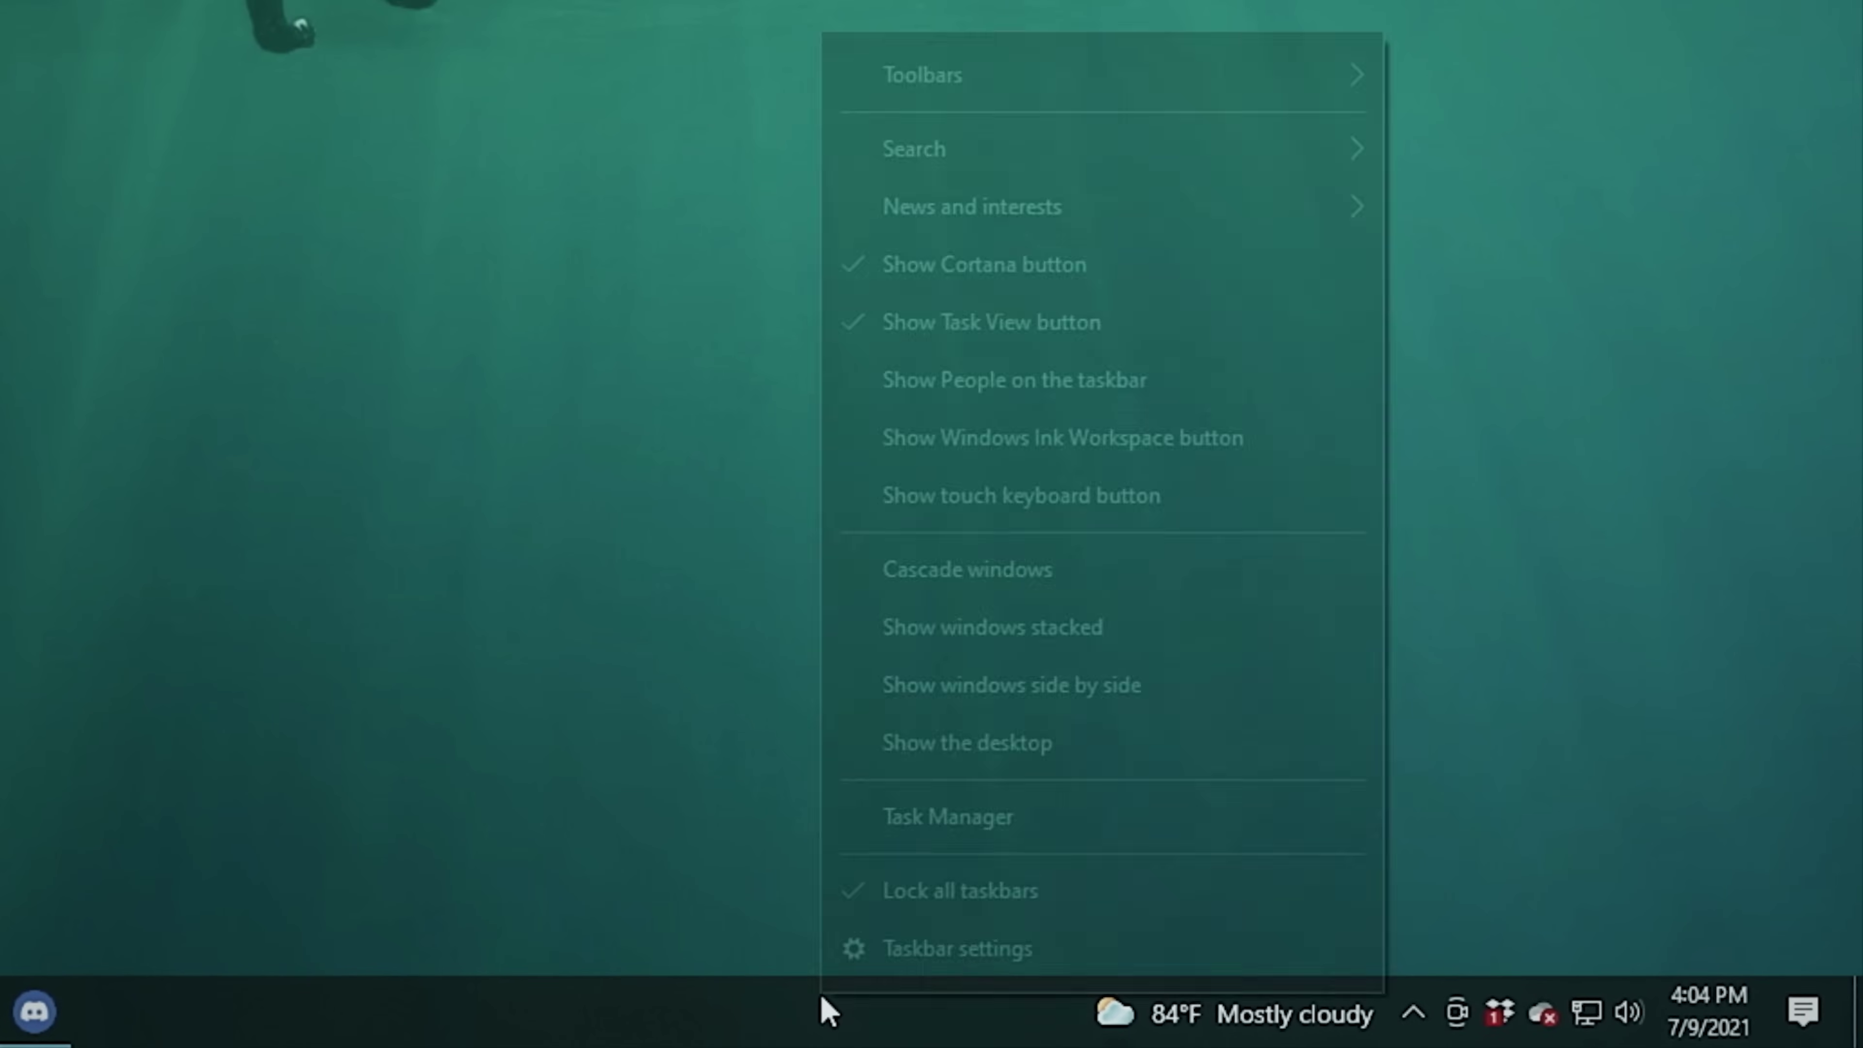
pyautogui.click(917, 807)
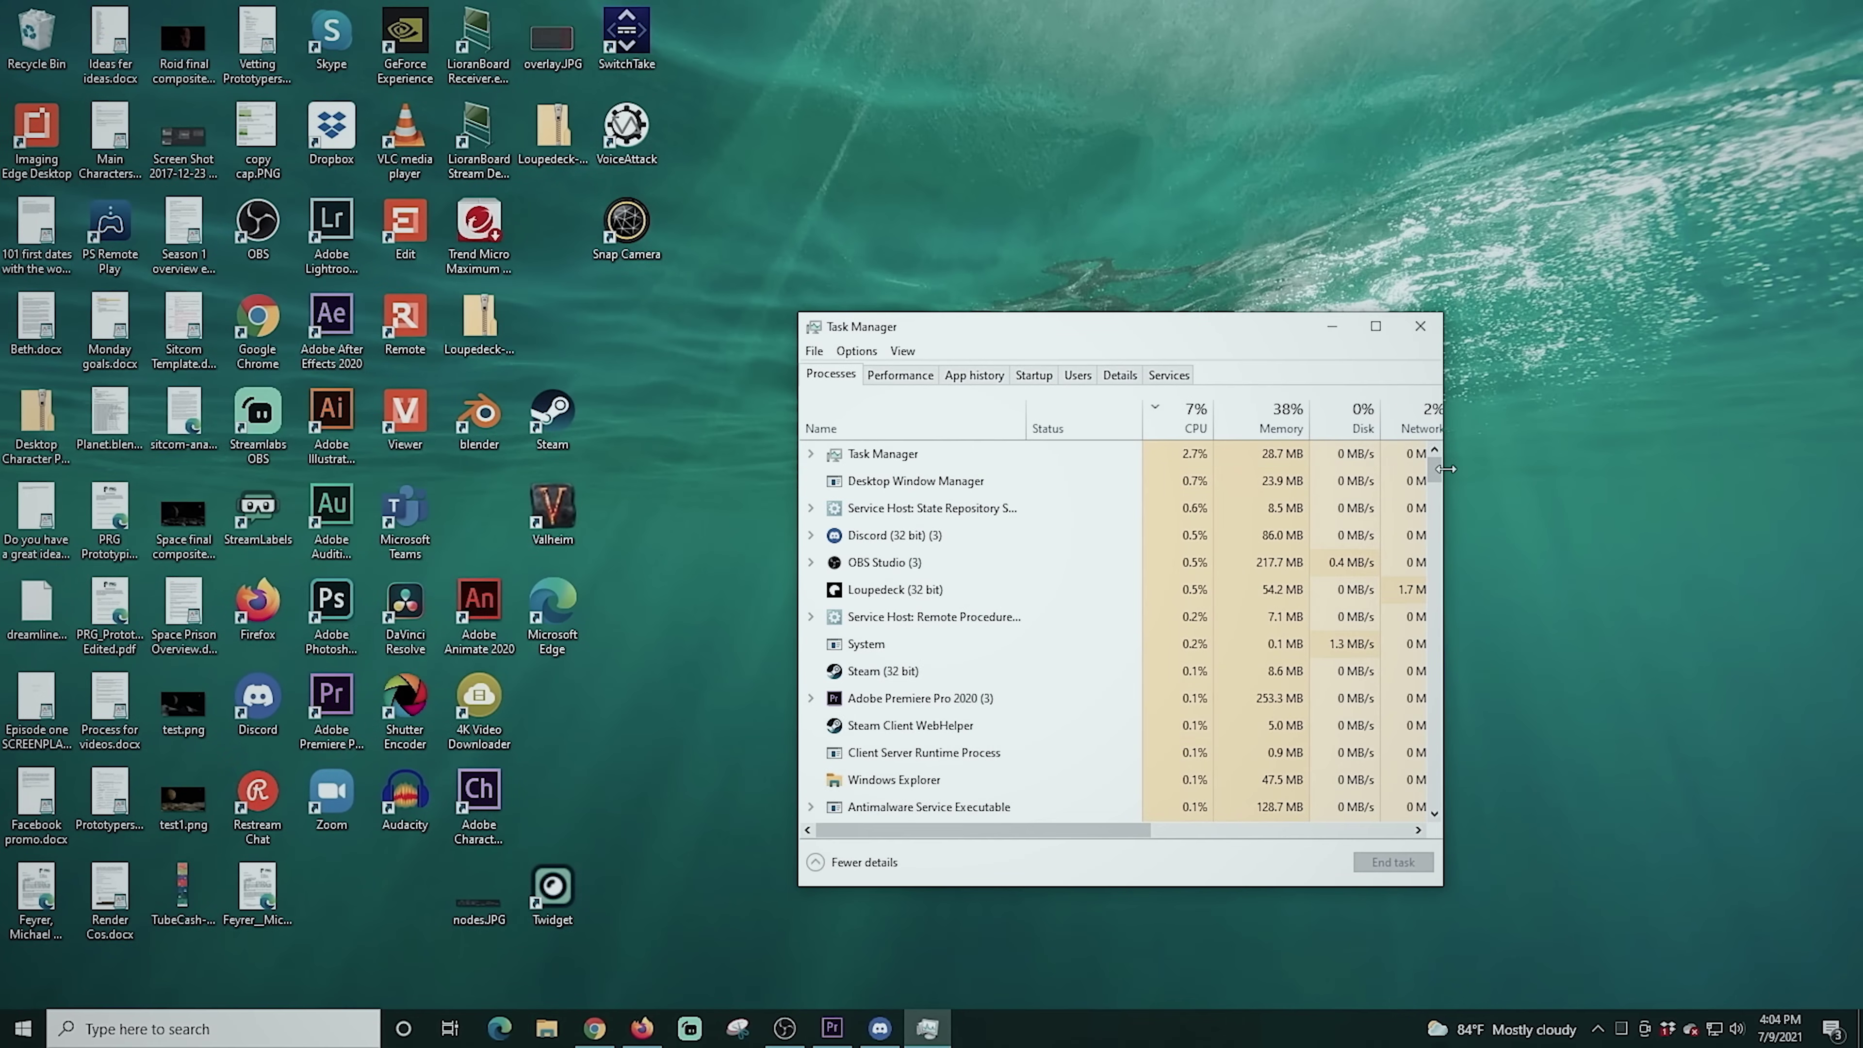
pyautogui.moveTo(1435, 469); pyautogui.dragTo(1434, 516)
pyautogui.click(866, 506)
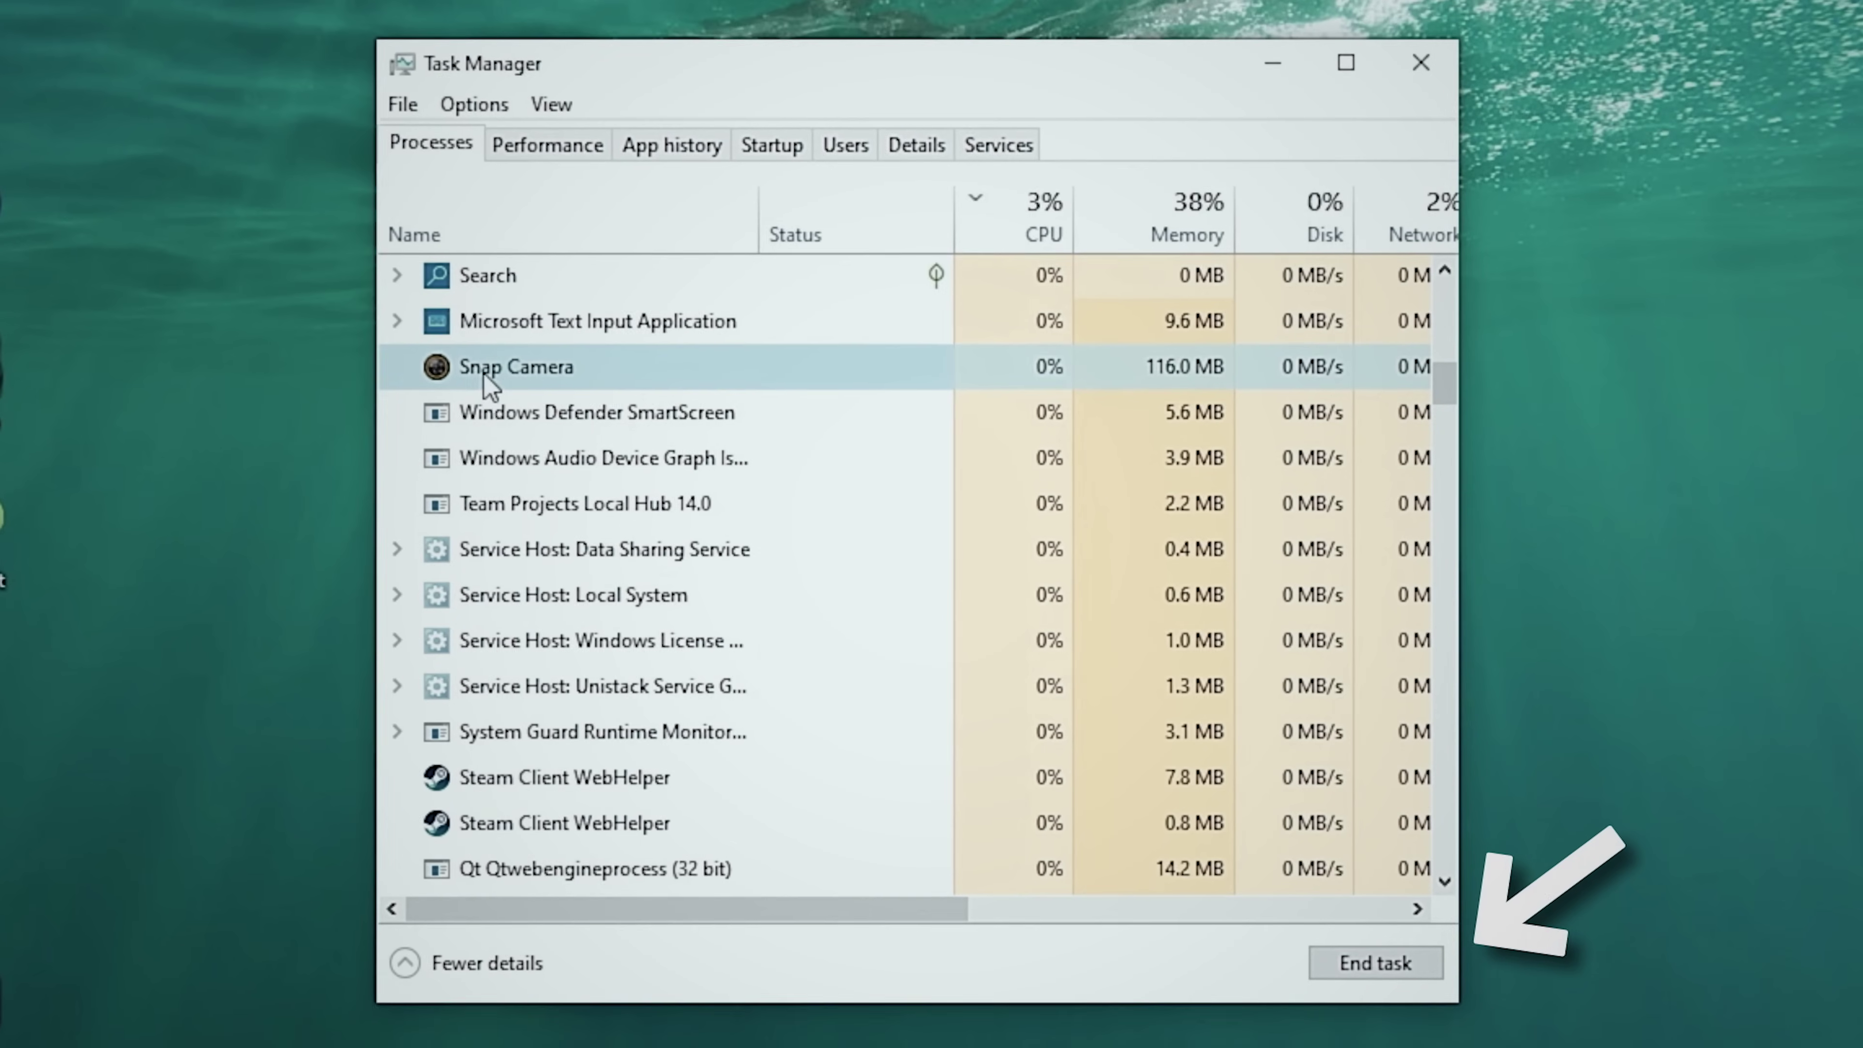
pyautogui.click(1394, 859)
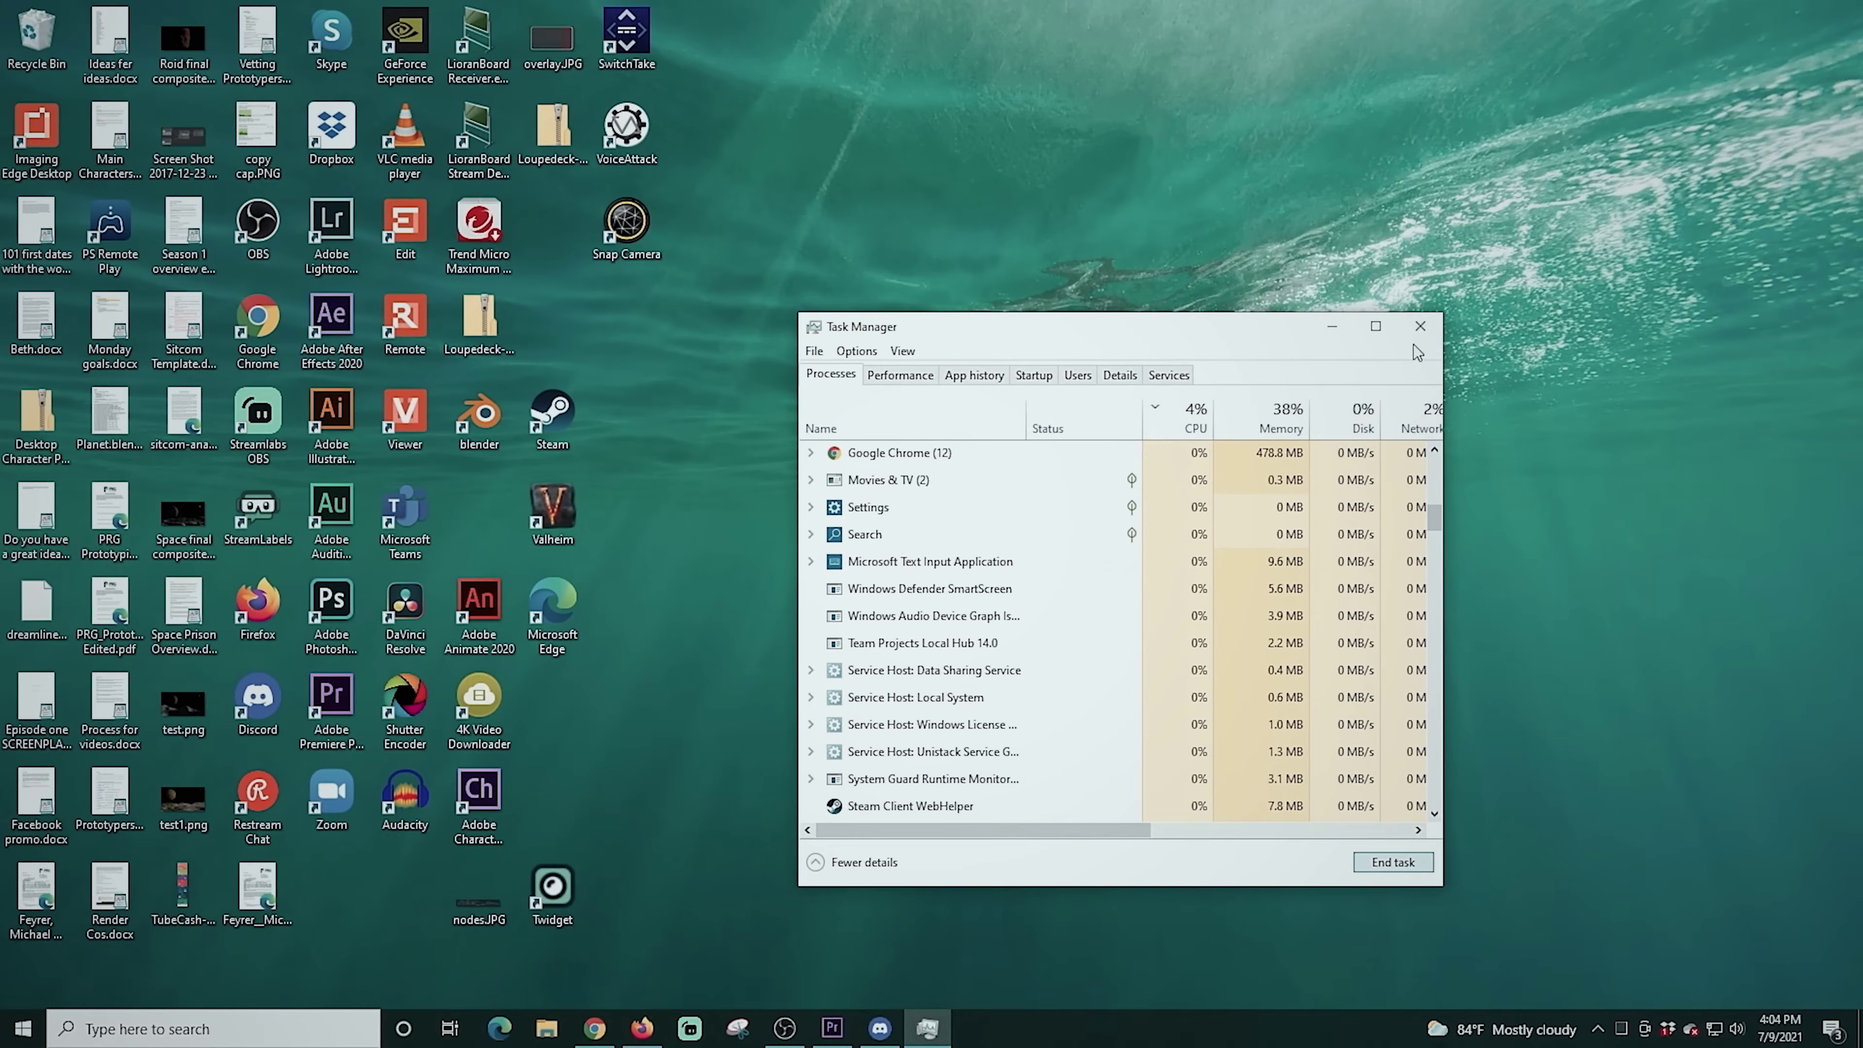
pyautogui.click(1421, 63)
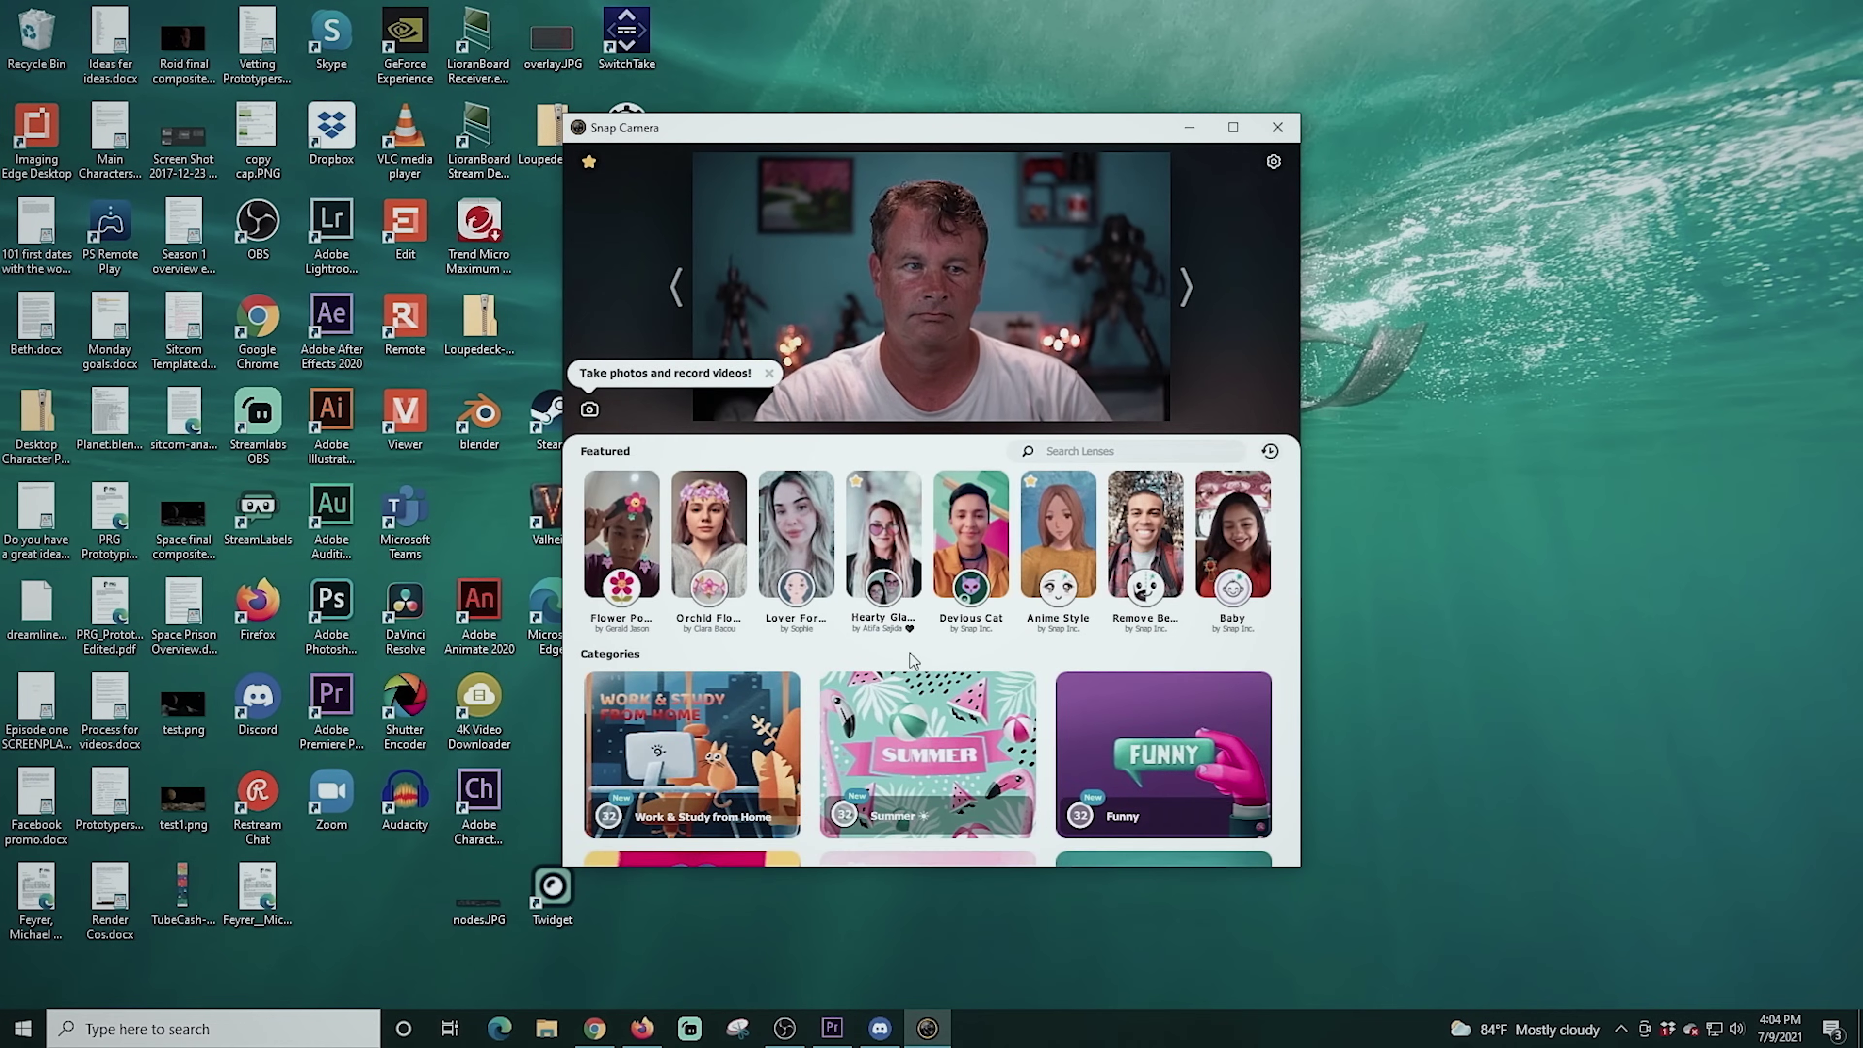
# Try the featured flower, flower crown, butterfly face-tattoo and Devious Cat lenses, briefly checking settings
pyautogui.moveTo(1075, 143); pyautogui.dragTo(1189, 159)
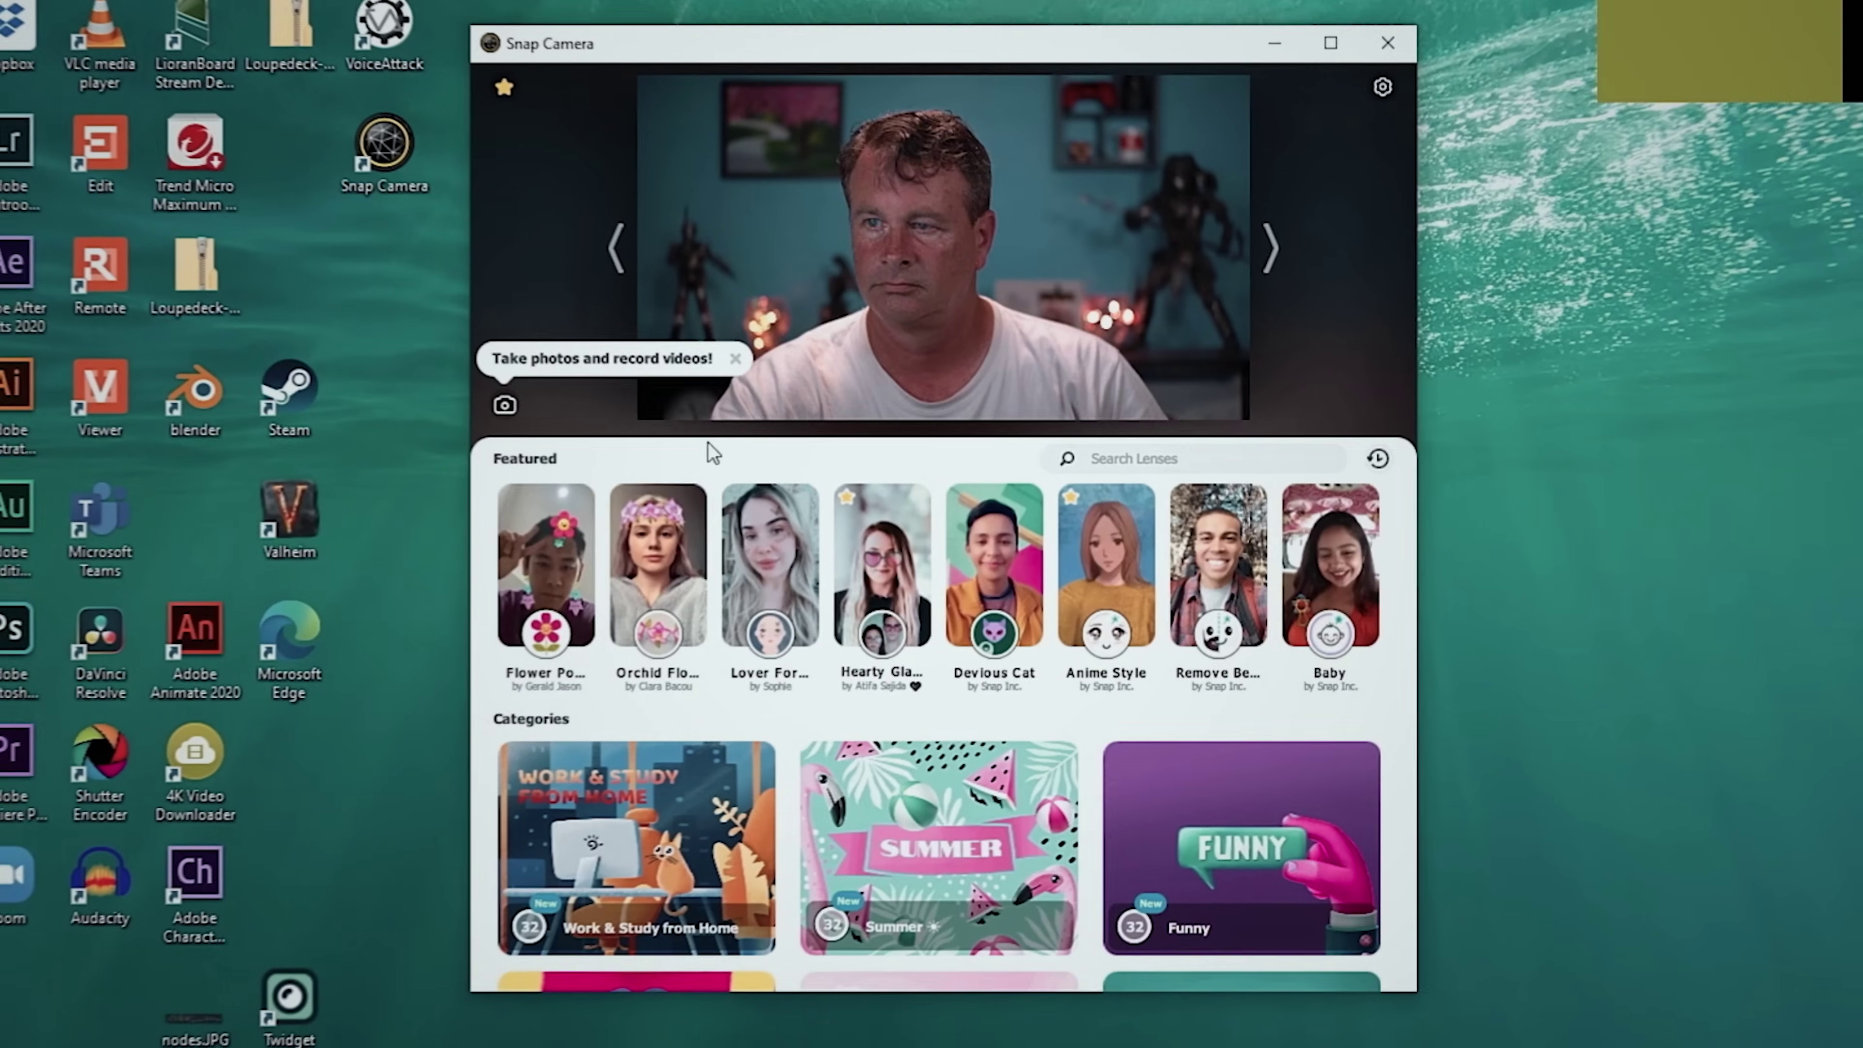
pyautogui.click(631, 569)
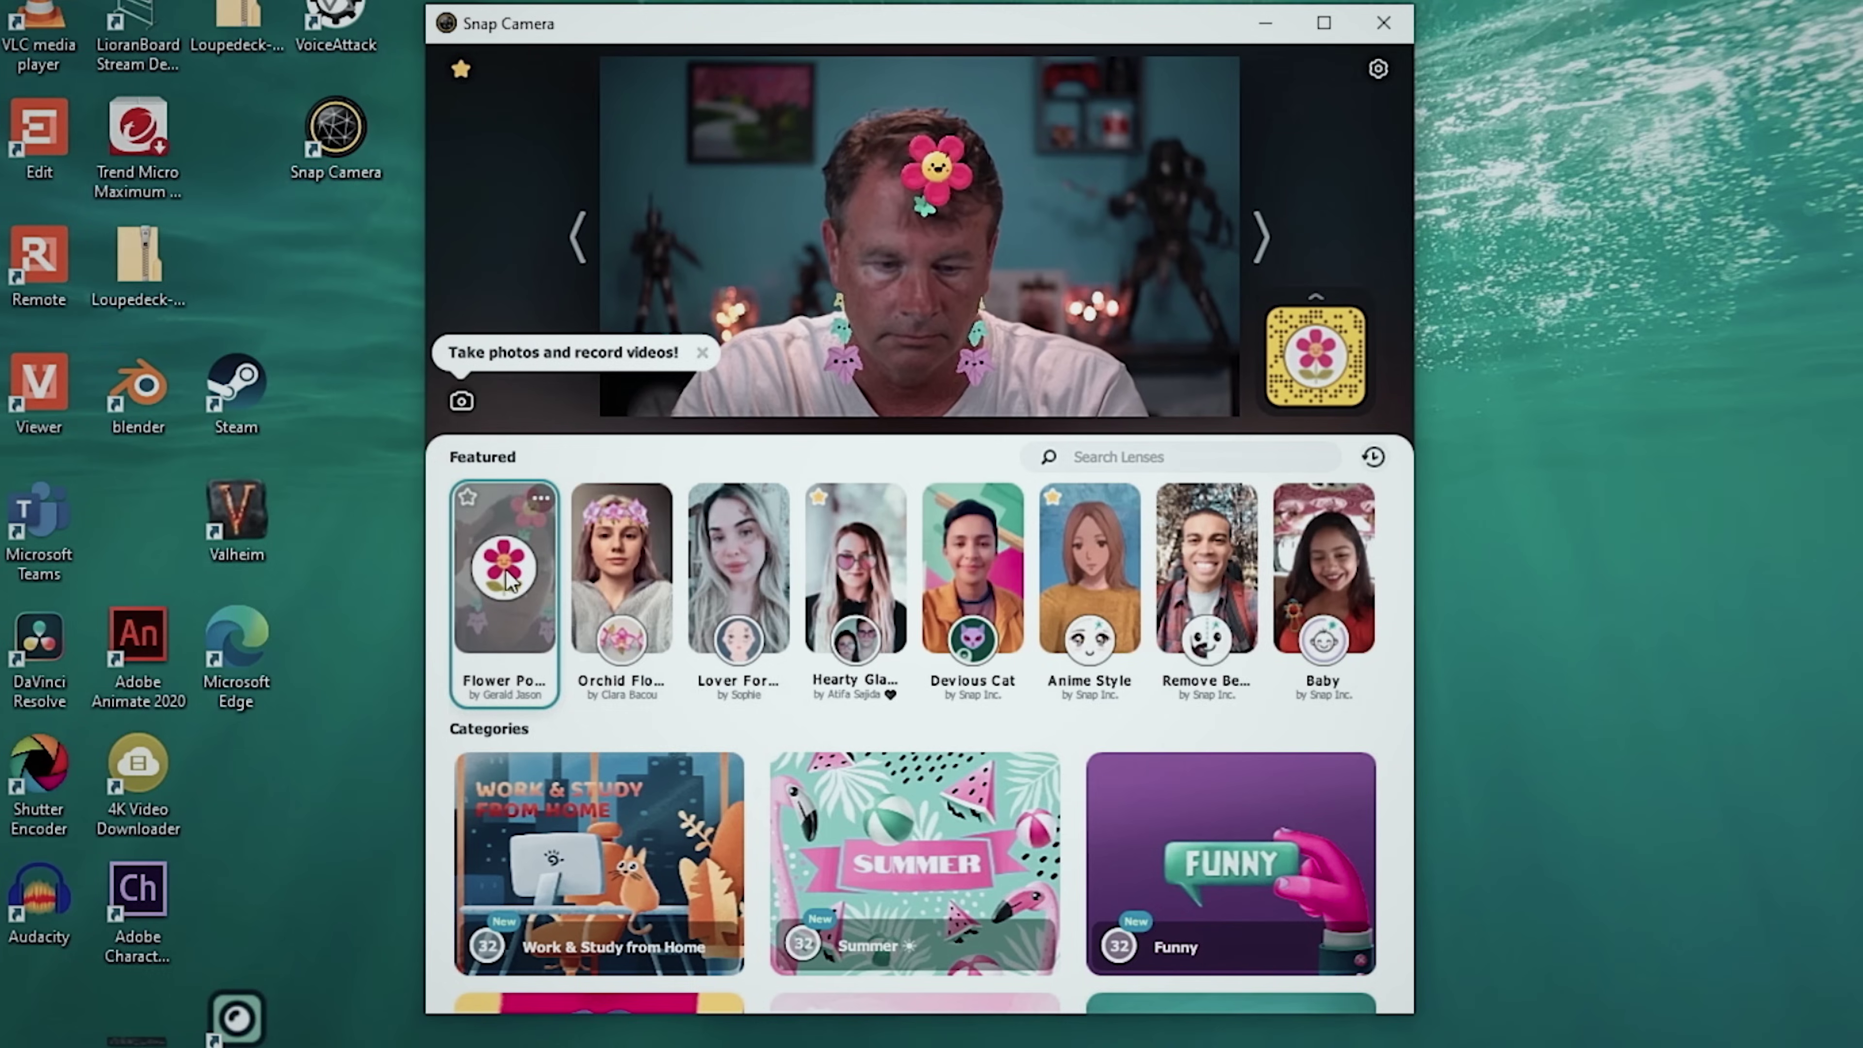
pyautogui.click(1377, 68)
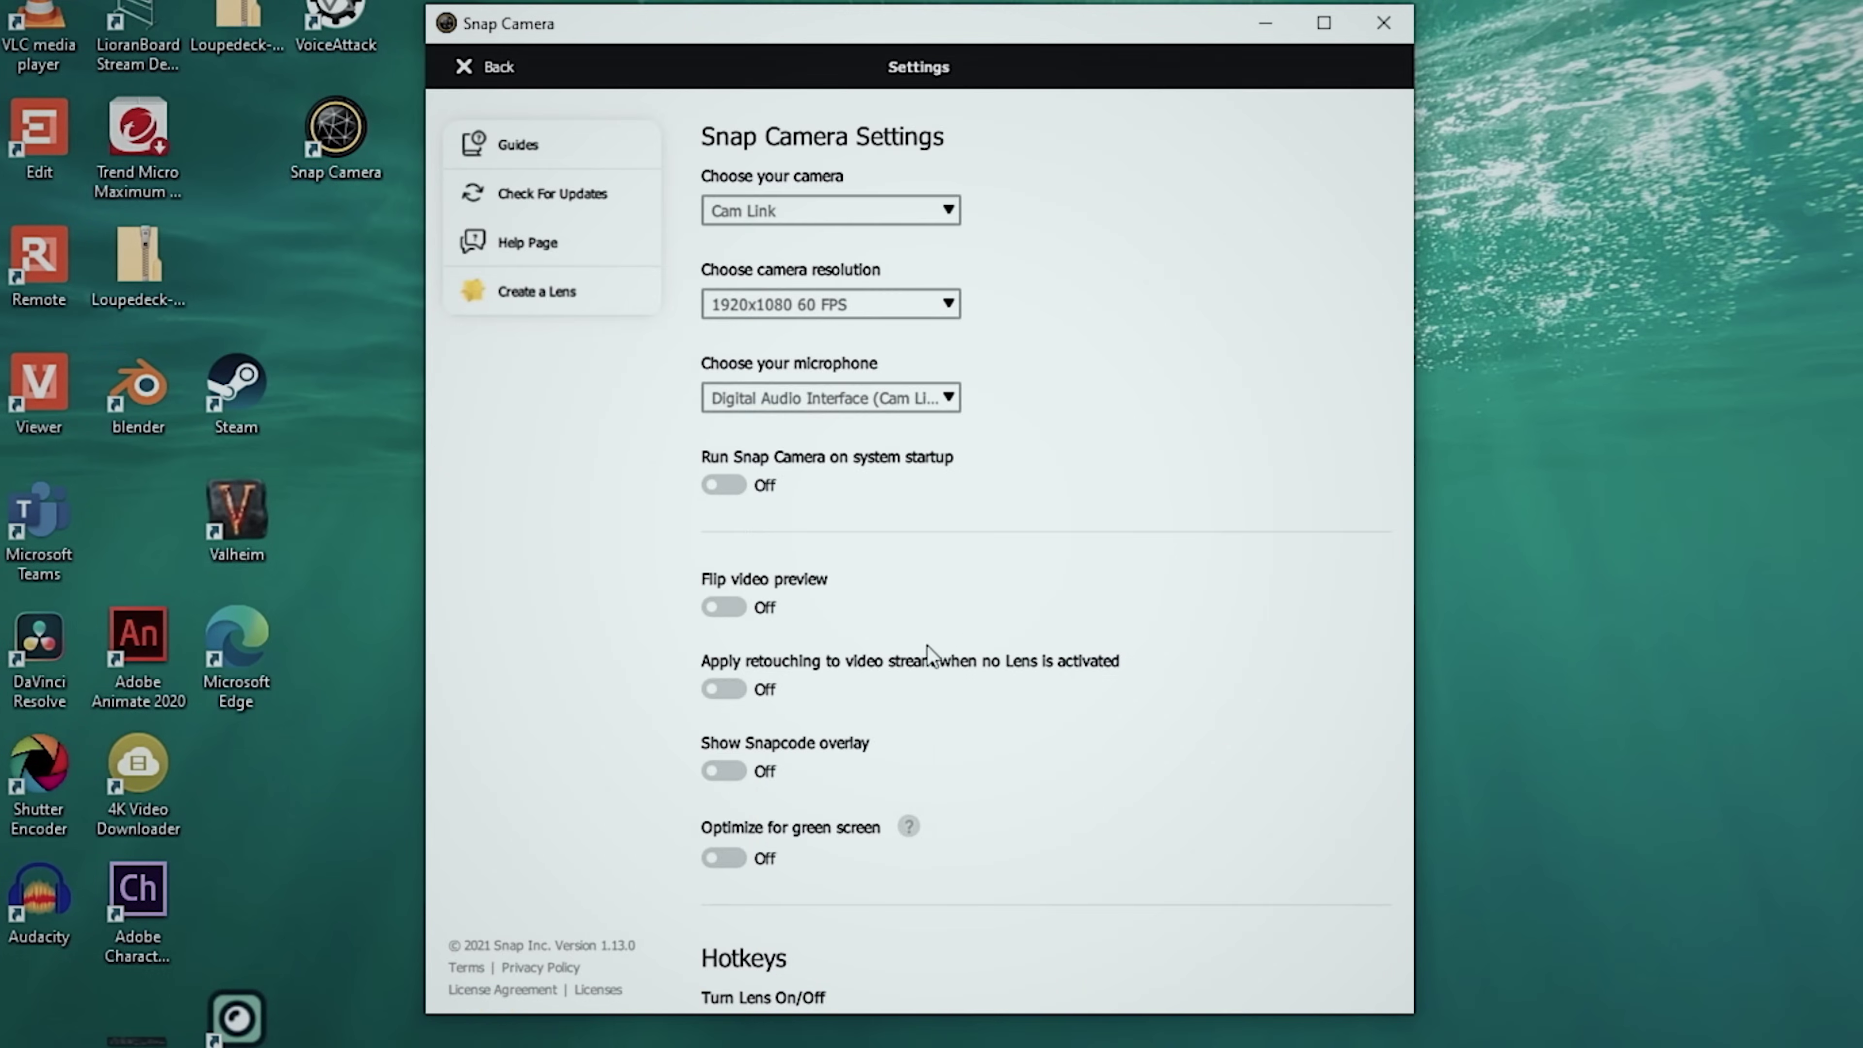
pyautogui.scroll(-3, 923, 639)
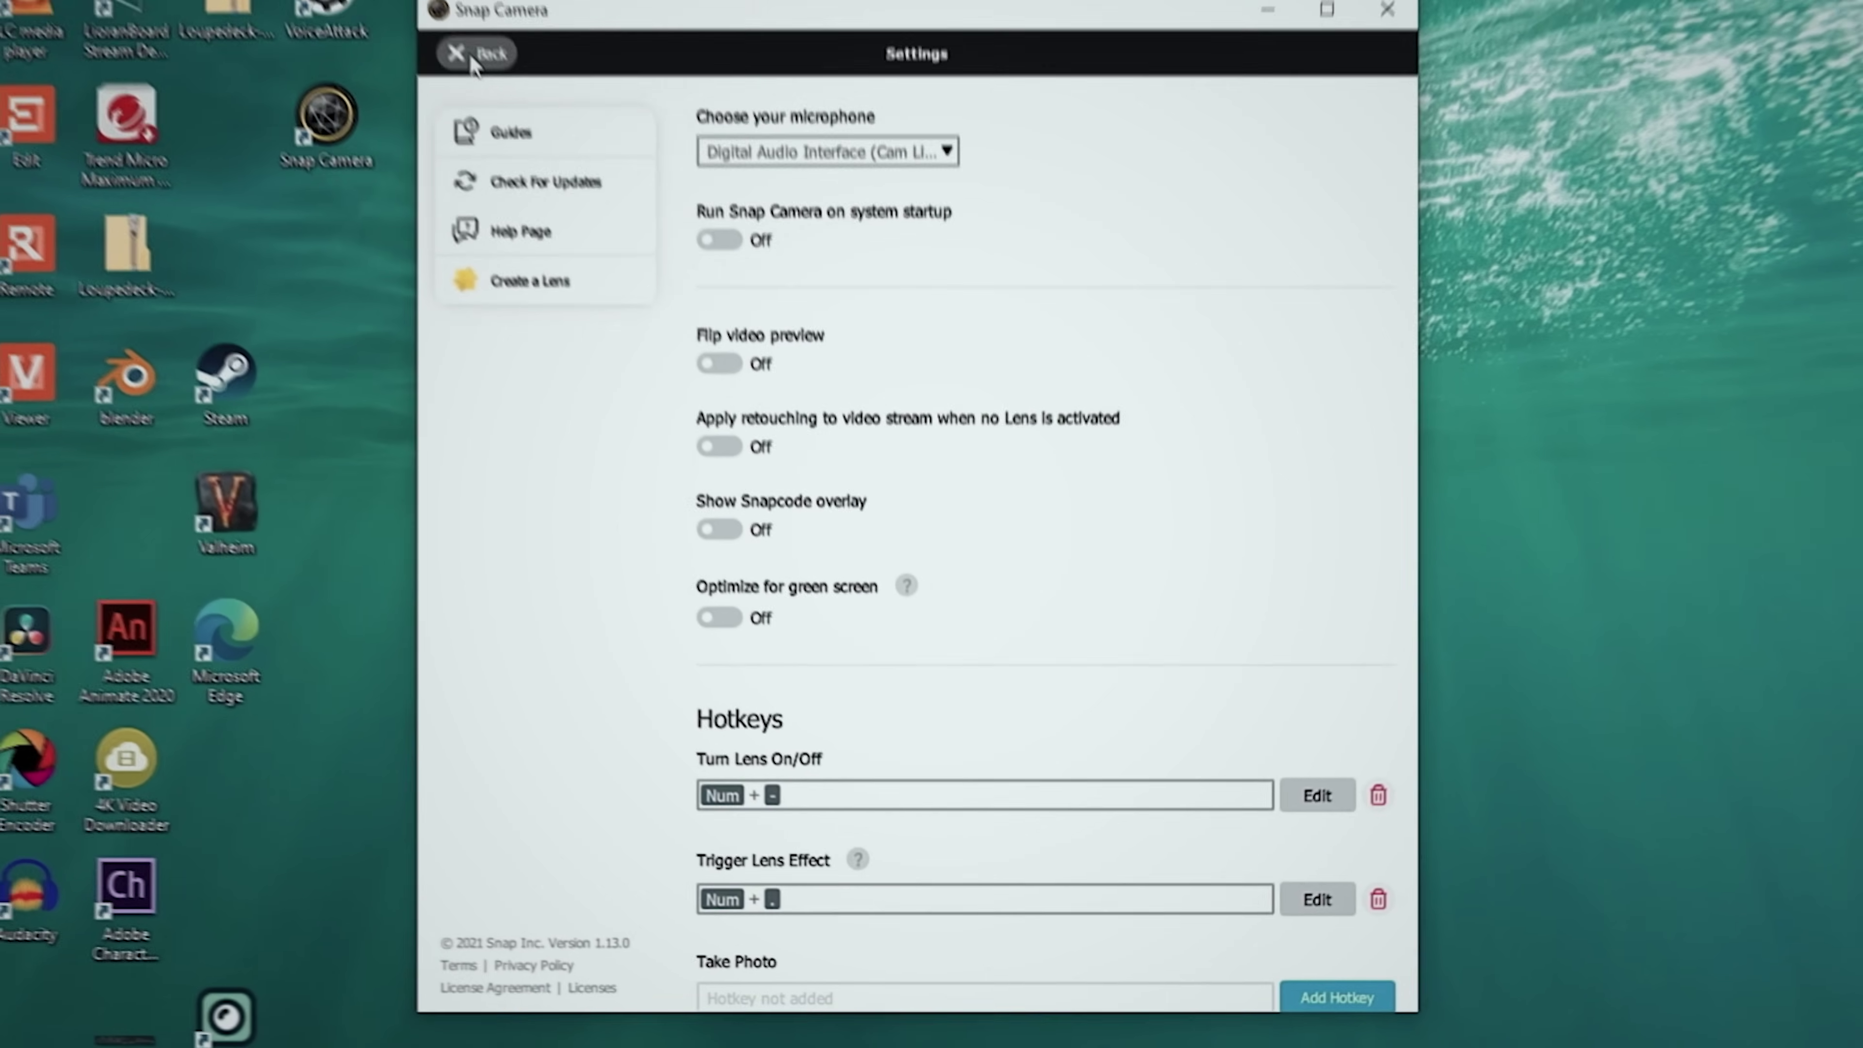
pyautogui.click(470, 55)
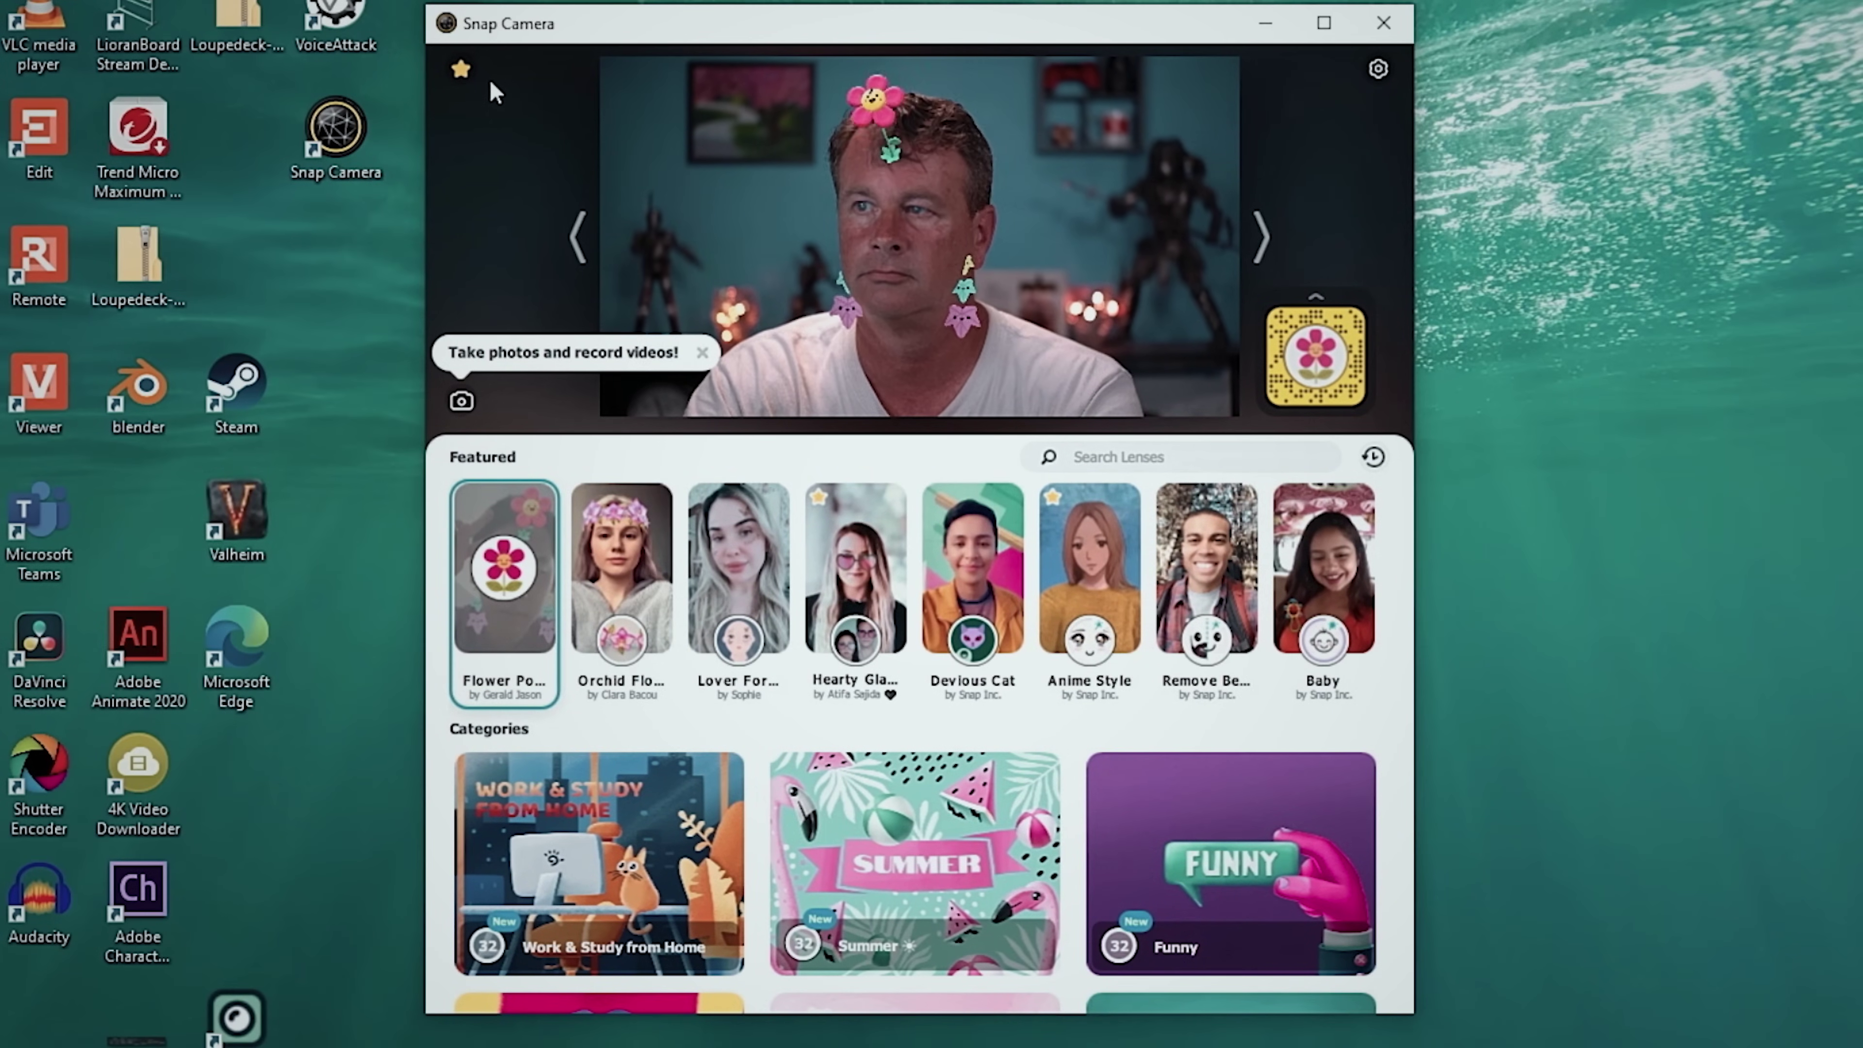
pyautogui.click(622, 572)
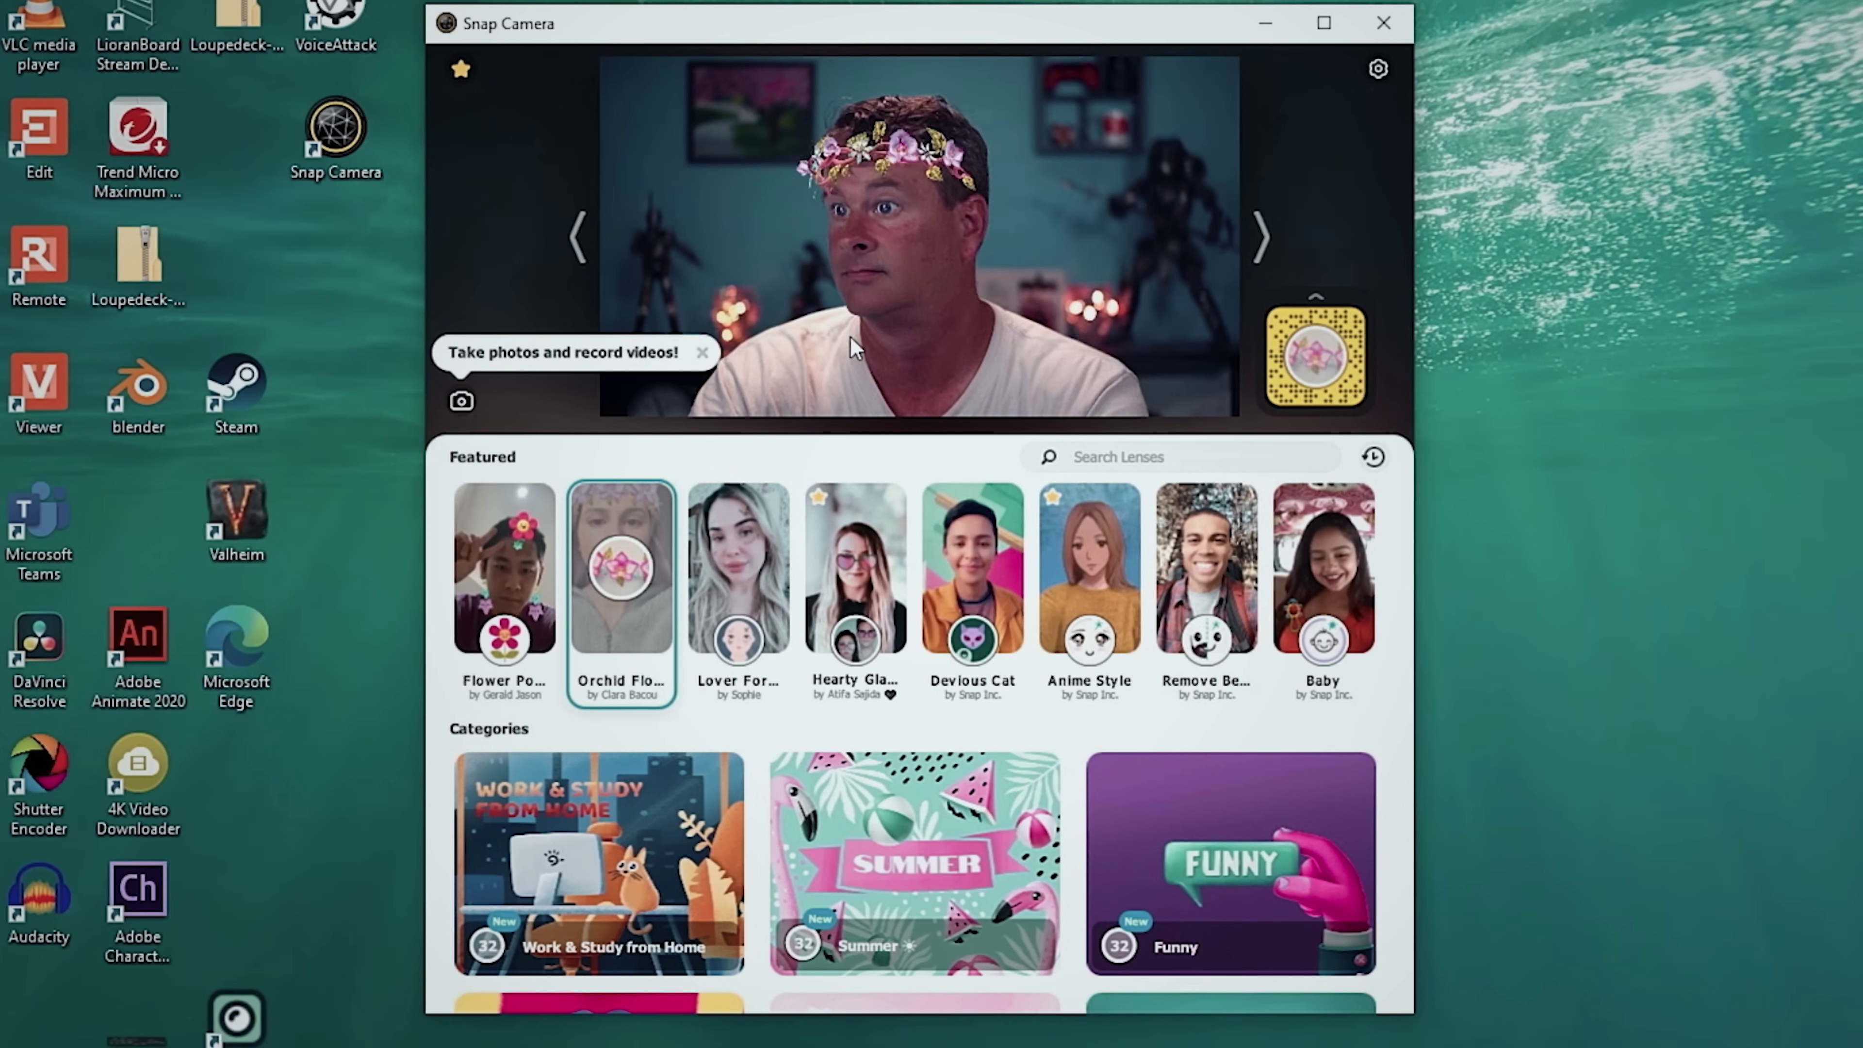
pyautogui.click(741, 543)
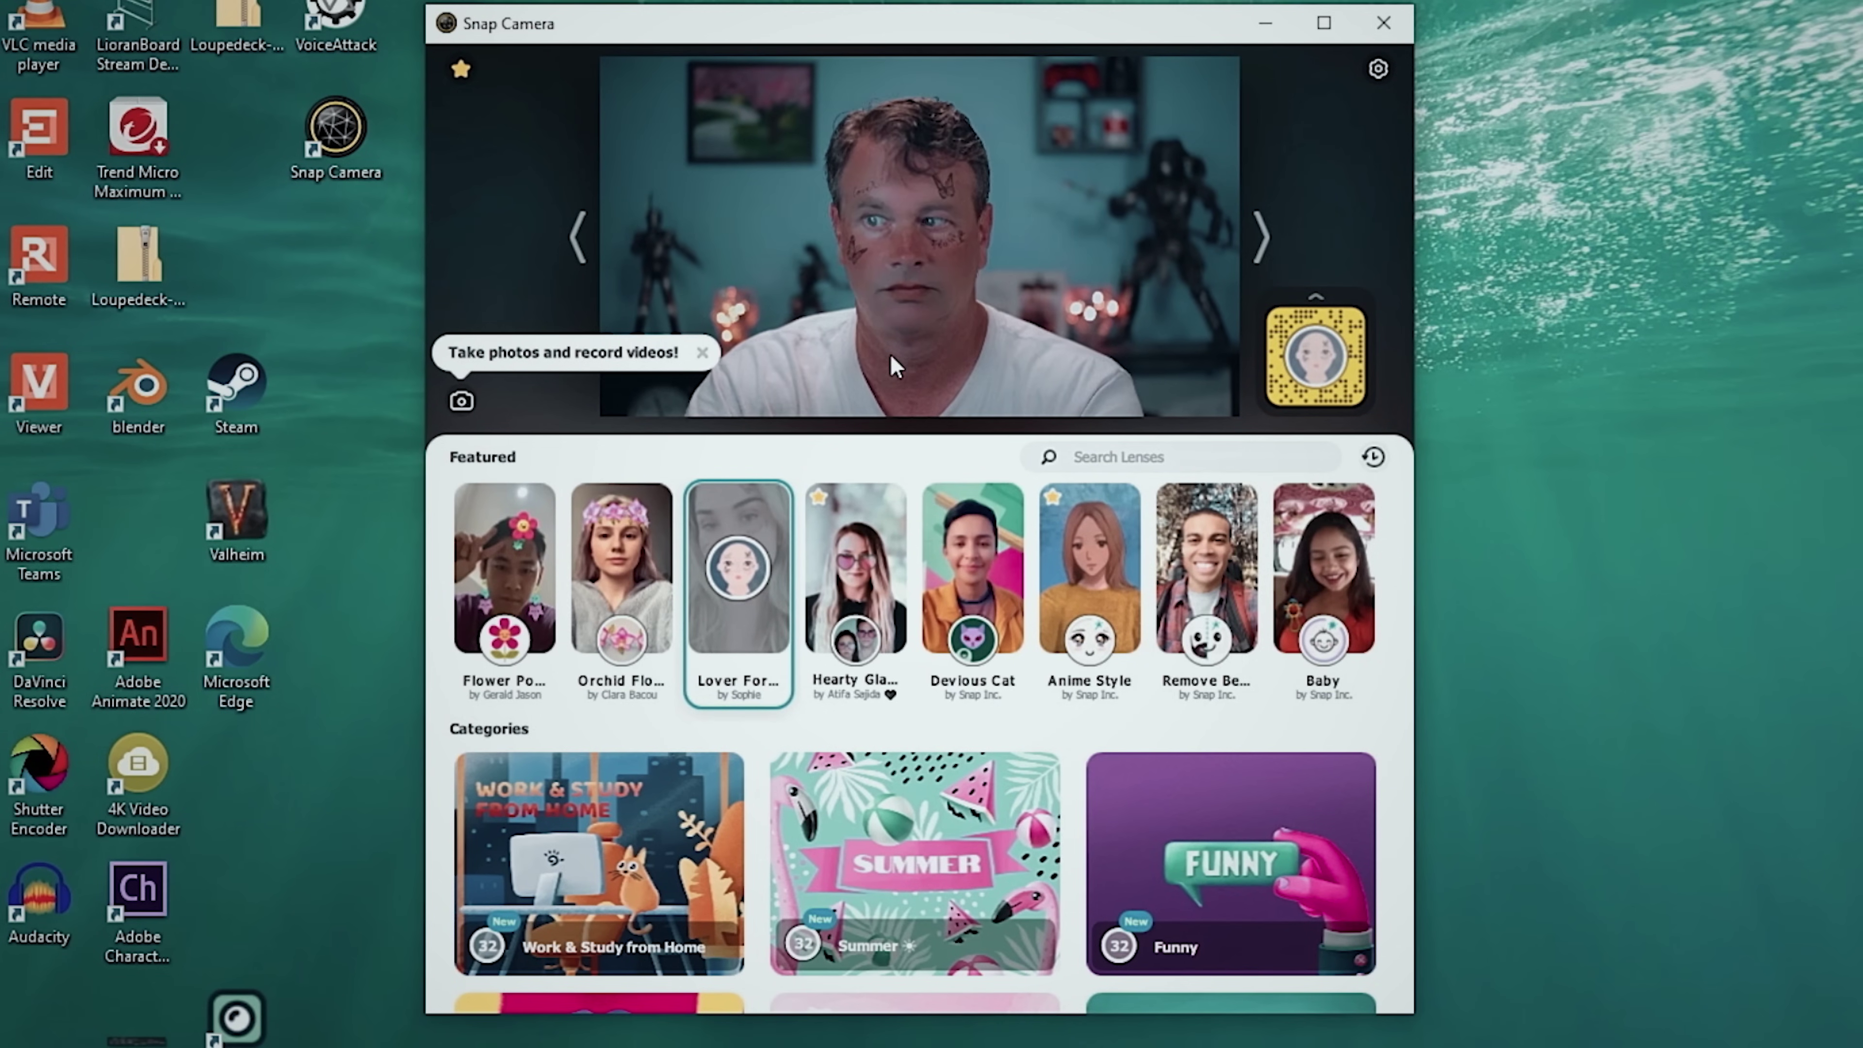
pyautogui.click(973, 573)
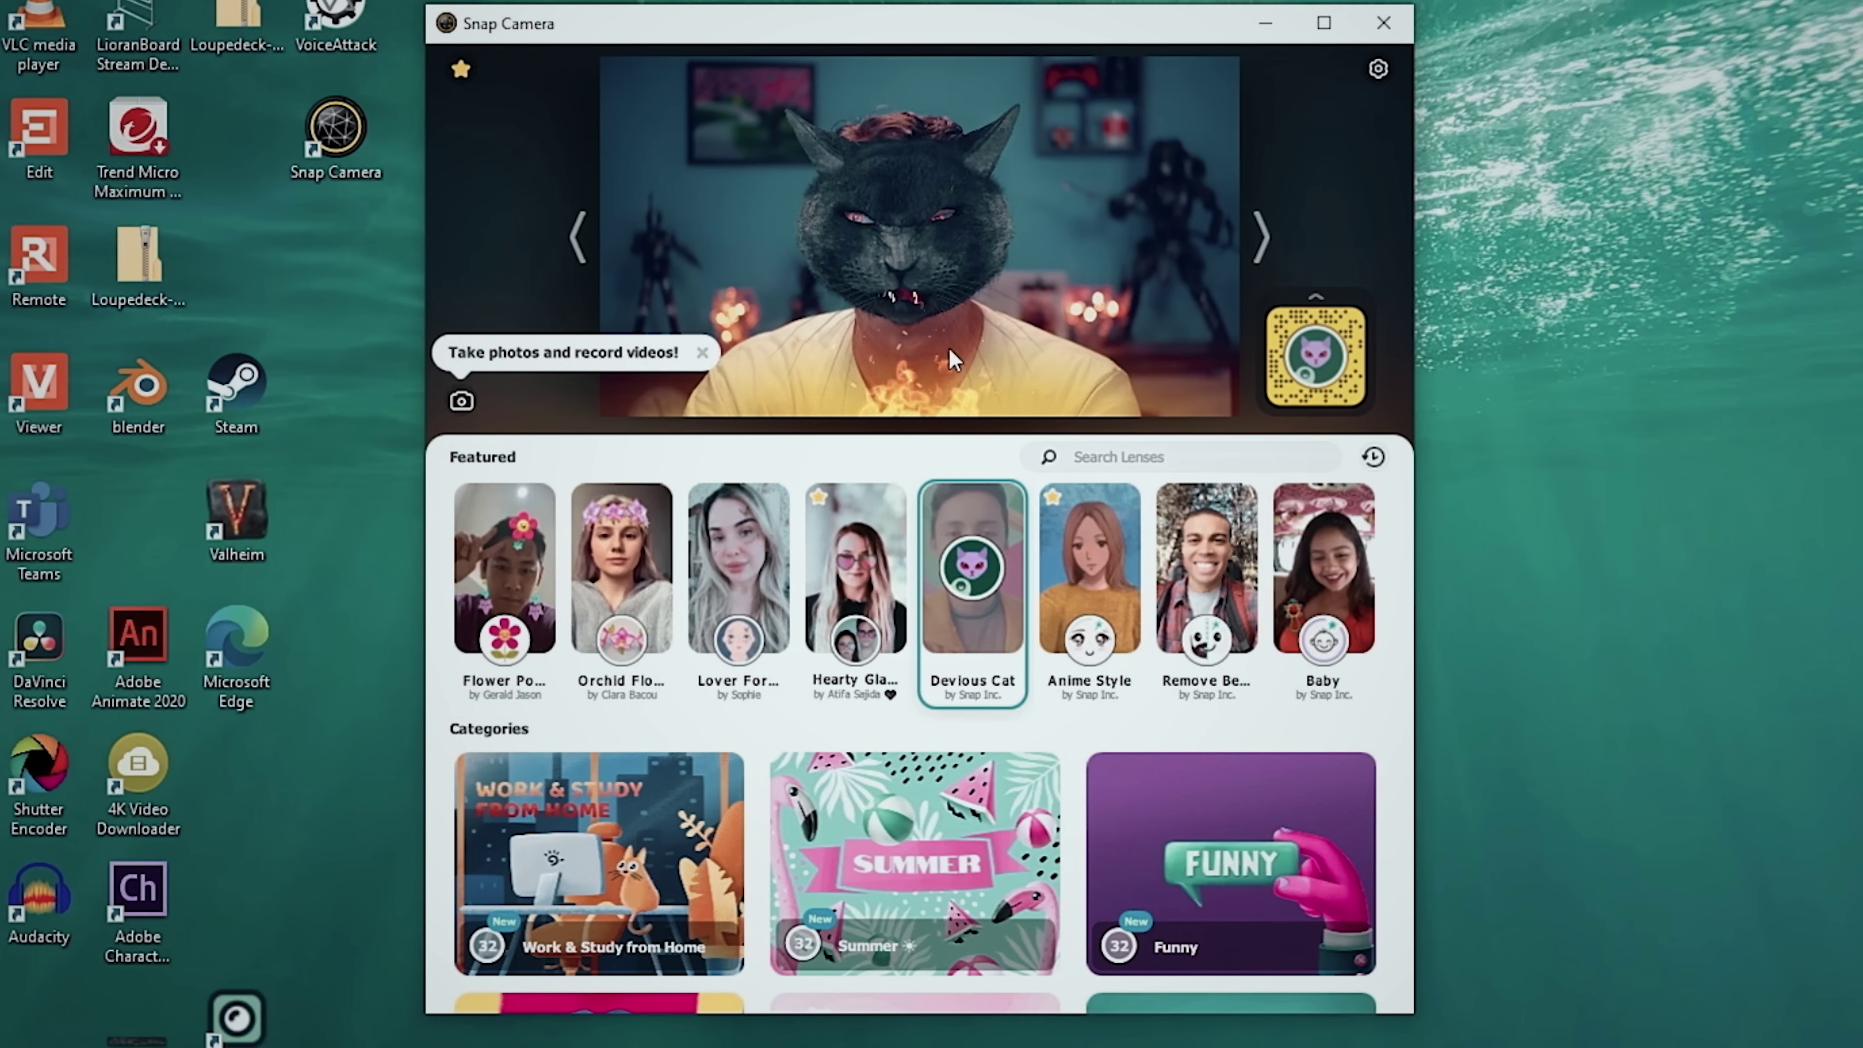
# In the Summer category, try popsicle crown, Summer Hat, flower crown and Beach Life, ending on sunglasses
pyautogui.scroll(-3, 903, 609)
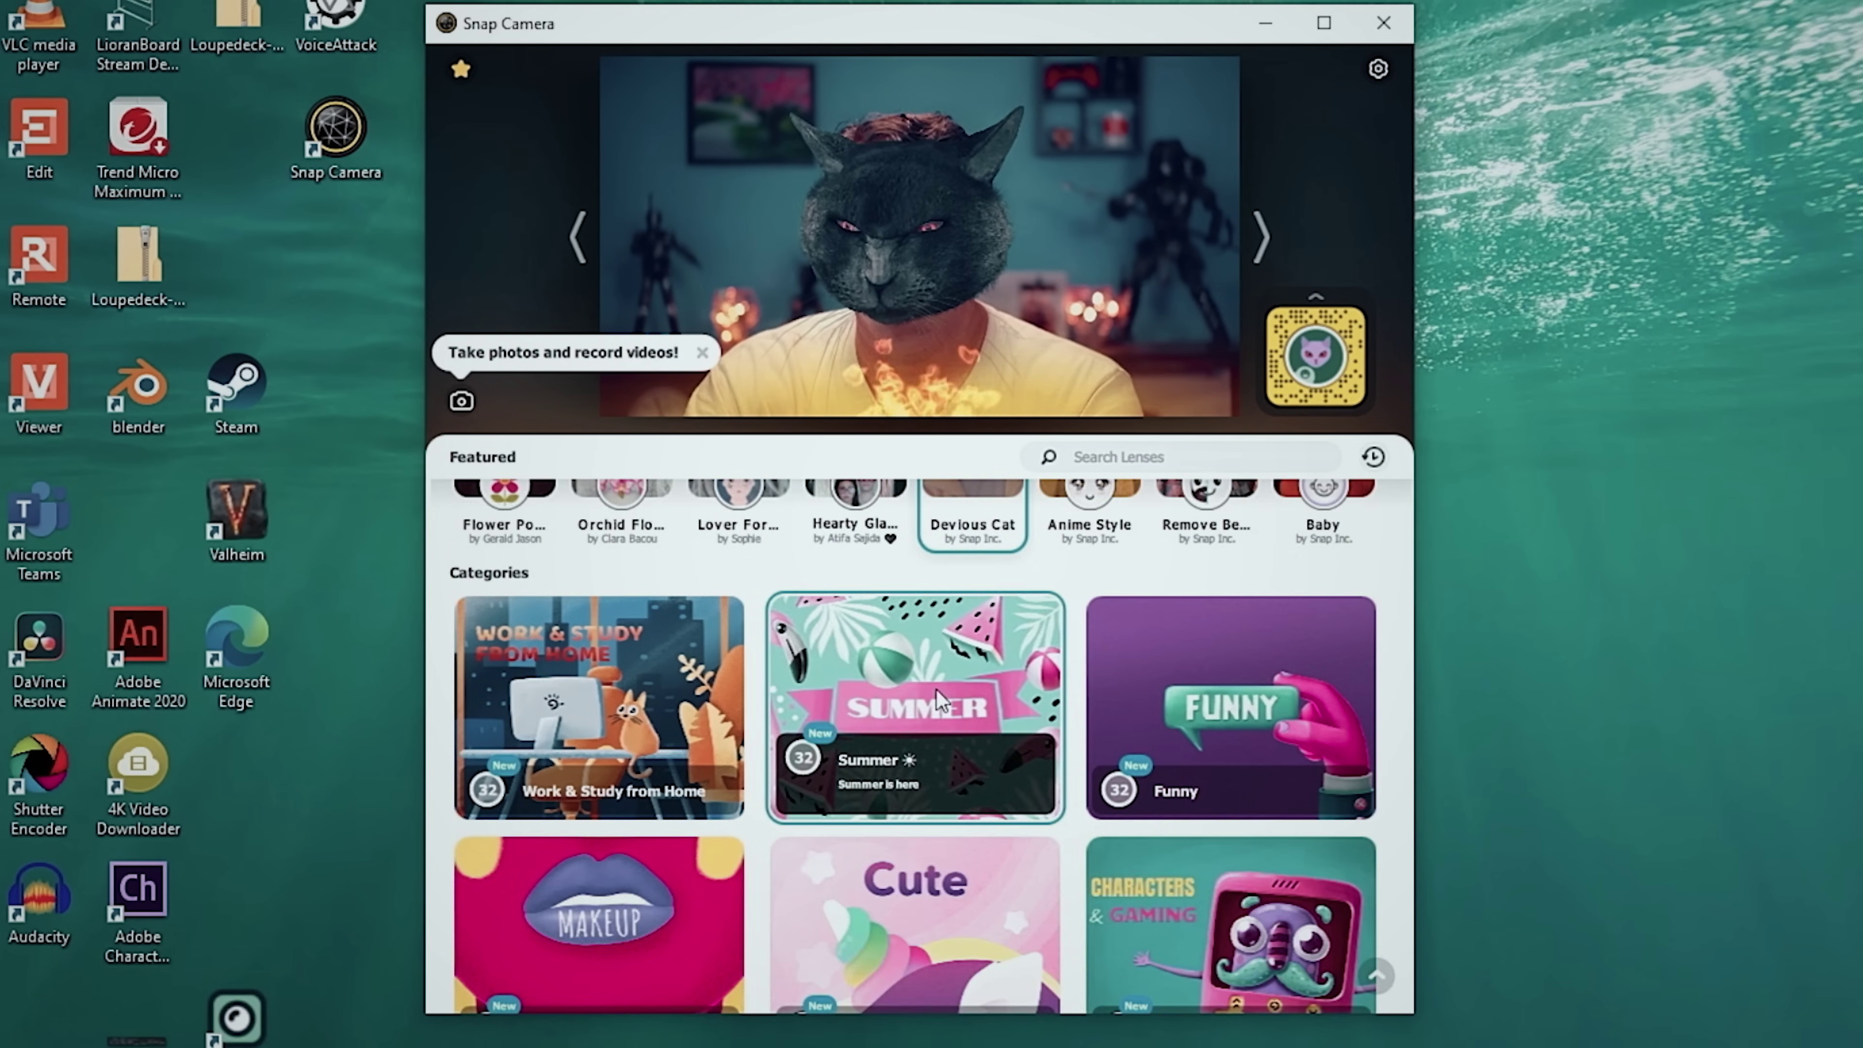
pyautogui.click(936, 691)
pyautogui.click(730, 563)
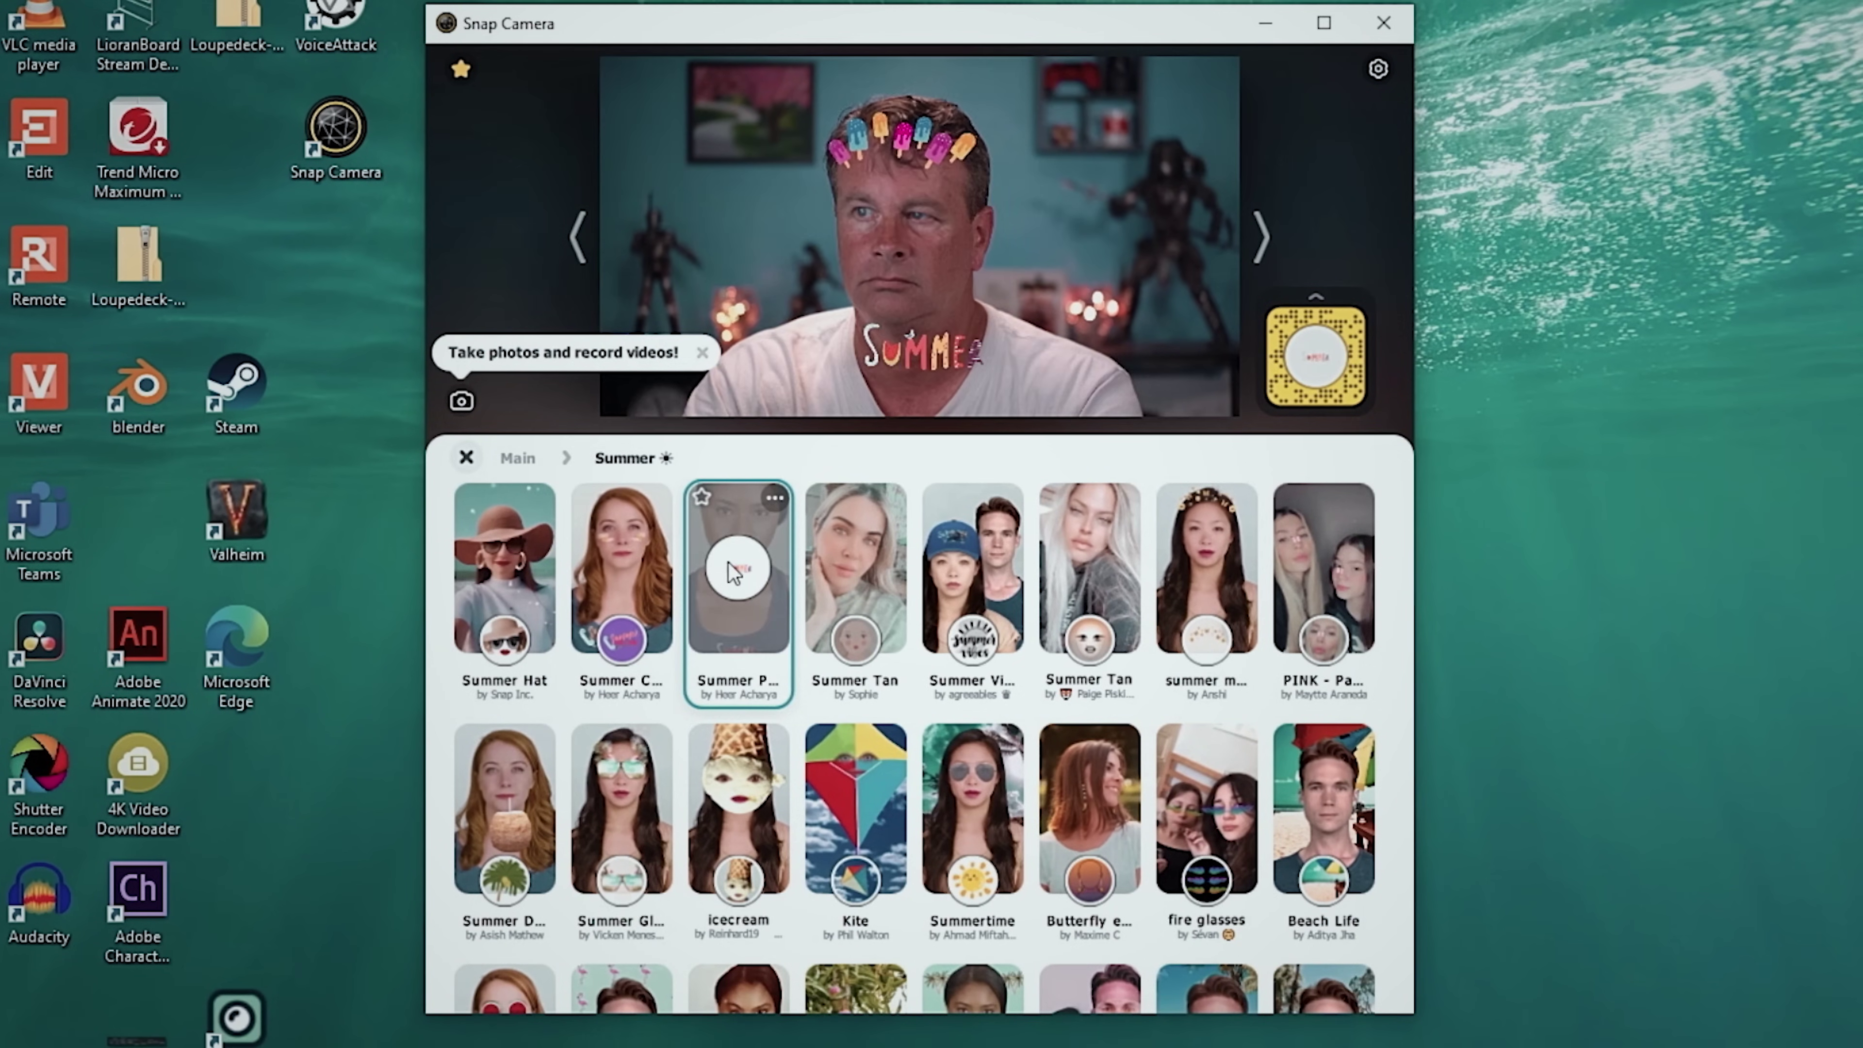
pyautogui.click(620, 569)
pyautogui.click(542, 598)
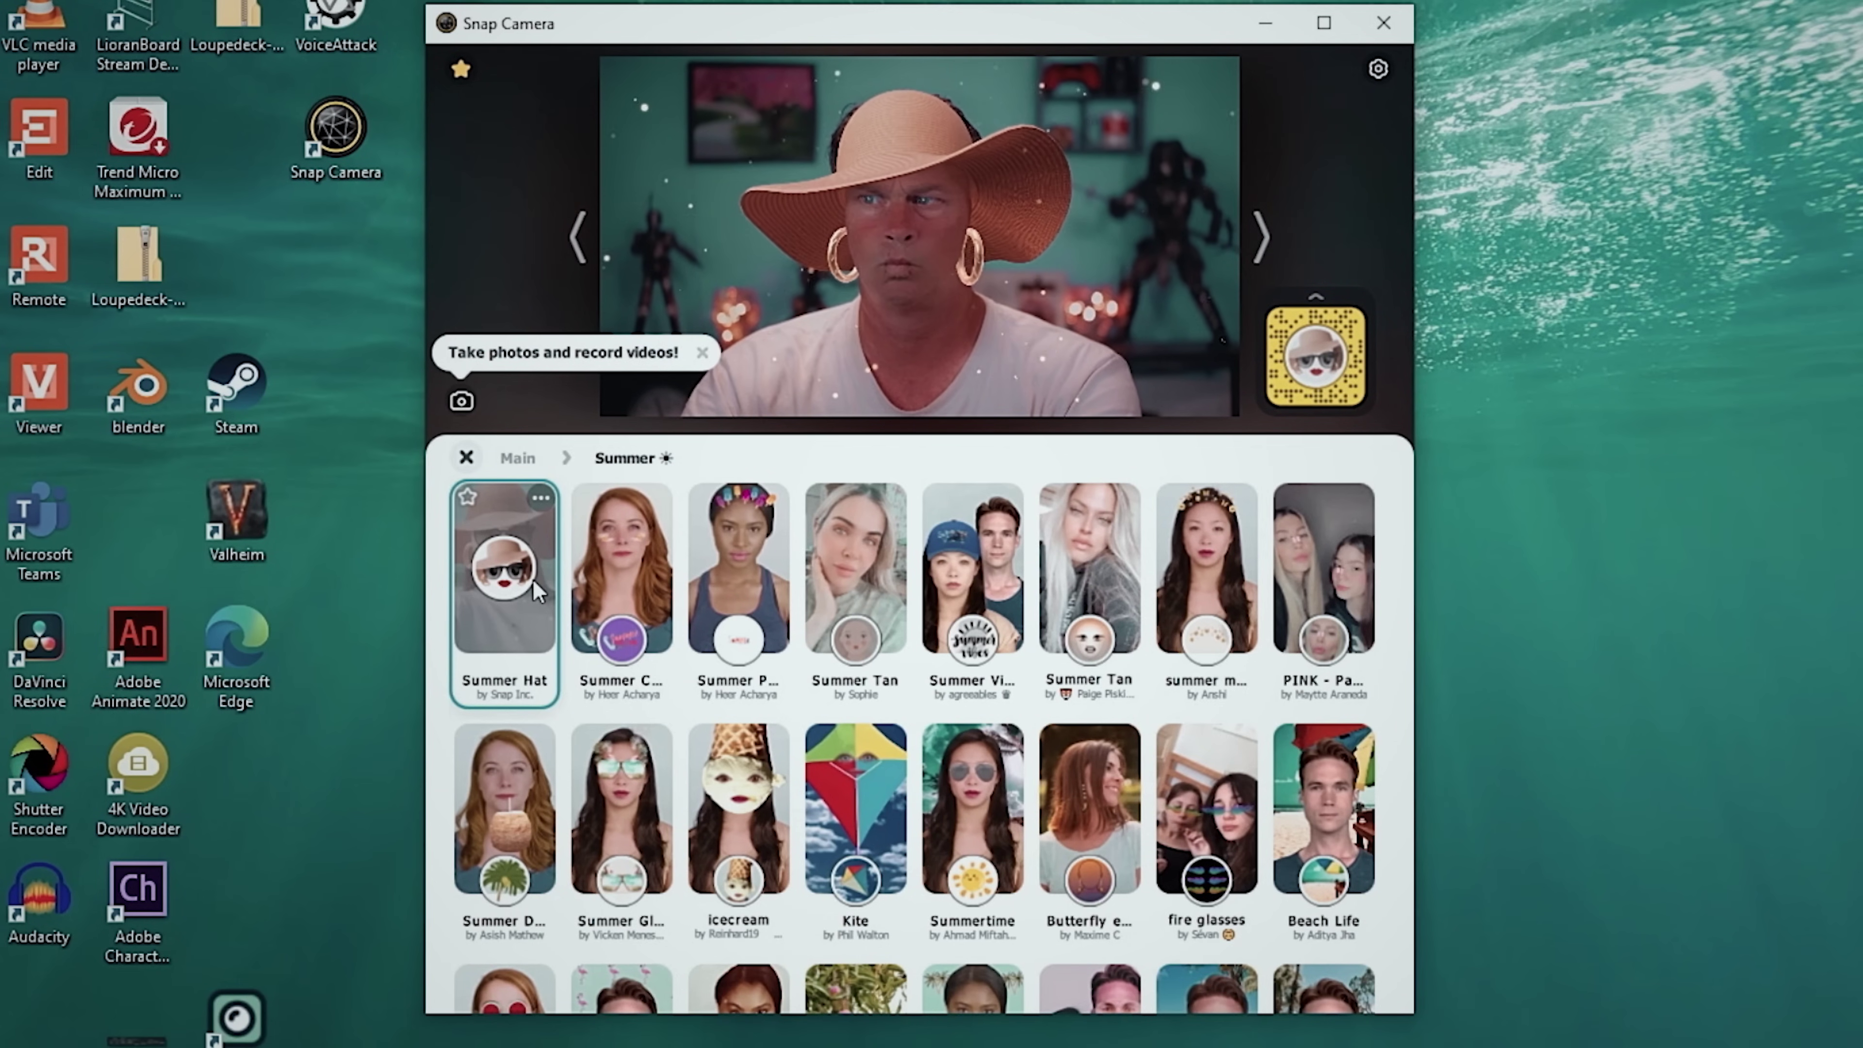
pyautogui.click(1199, 580)
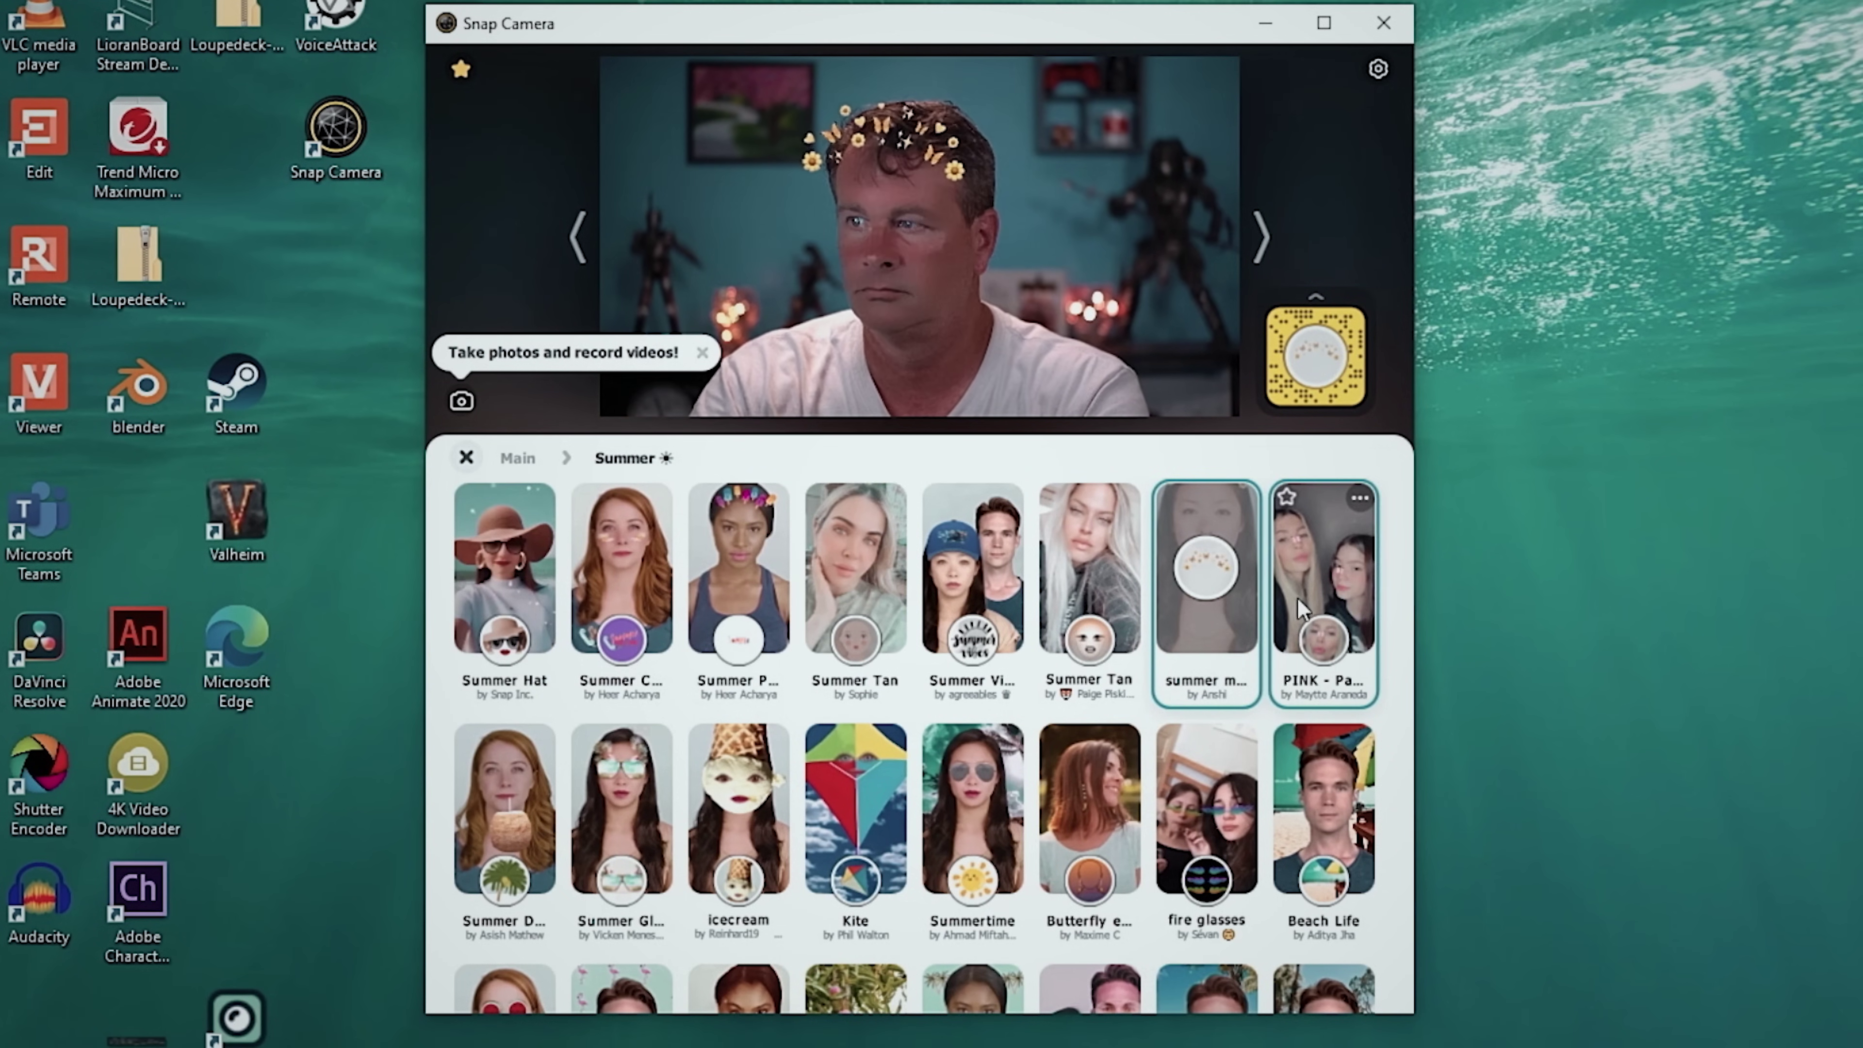
pyautogui.click(1311, 831)
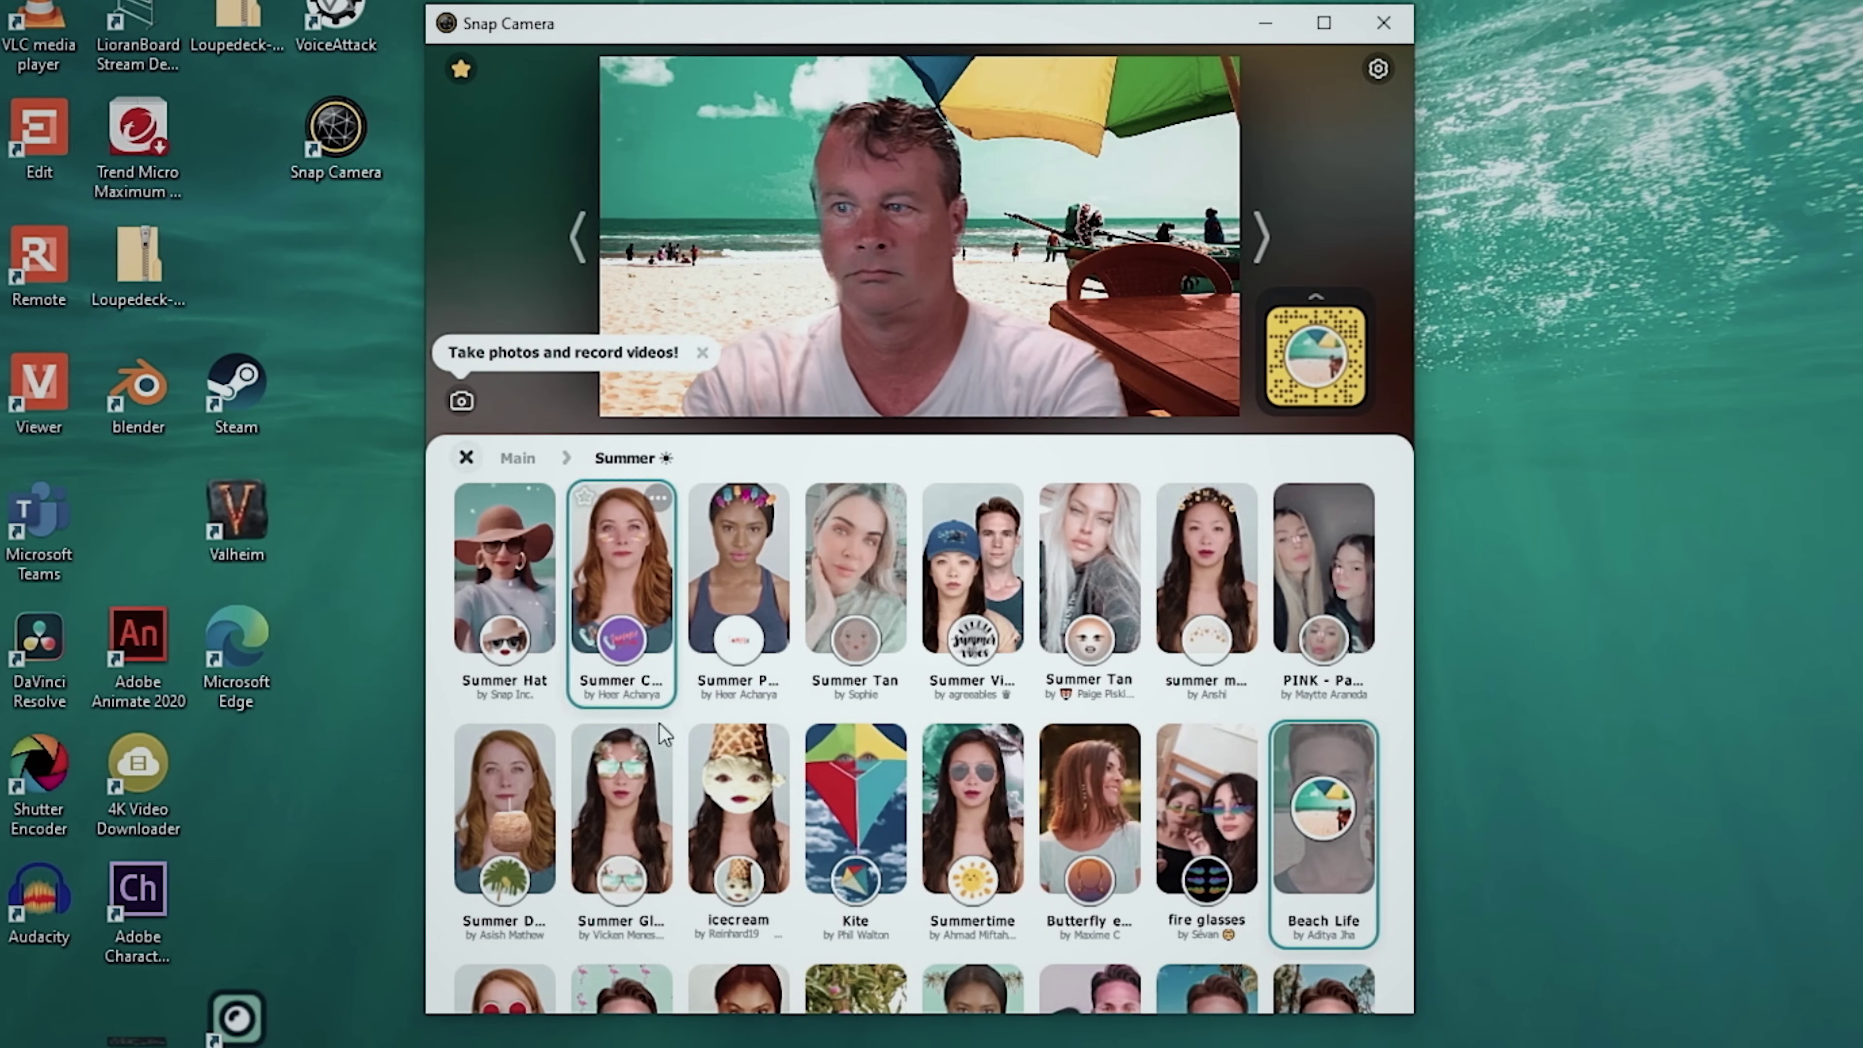
pyautogui.click(623, 814)
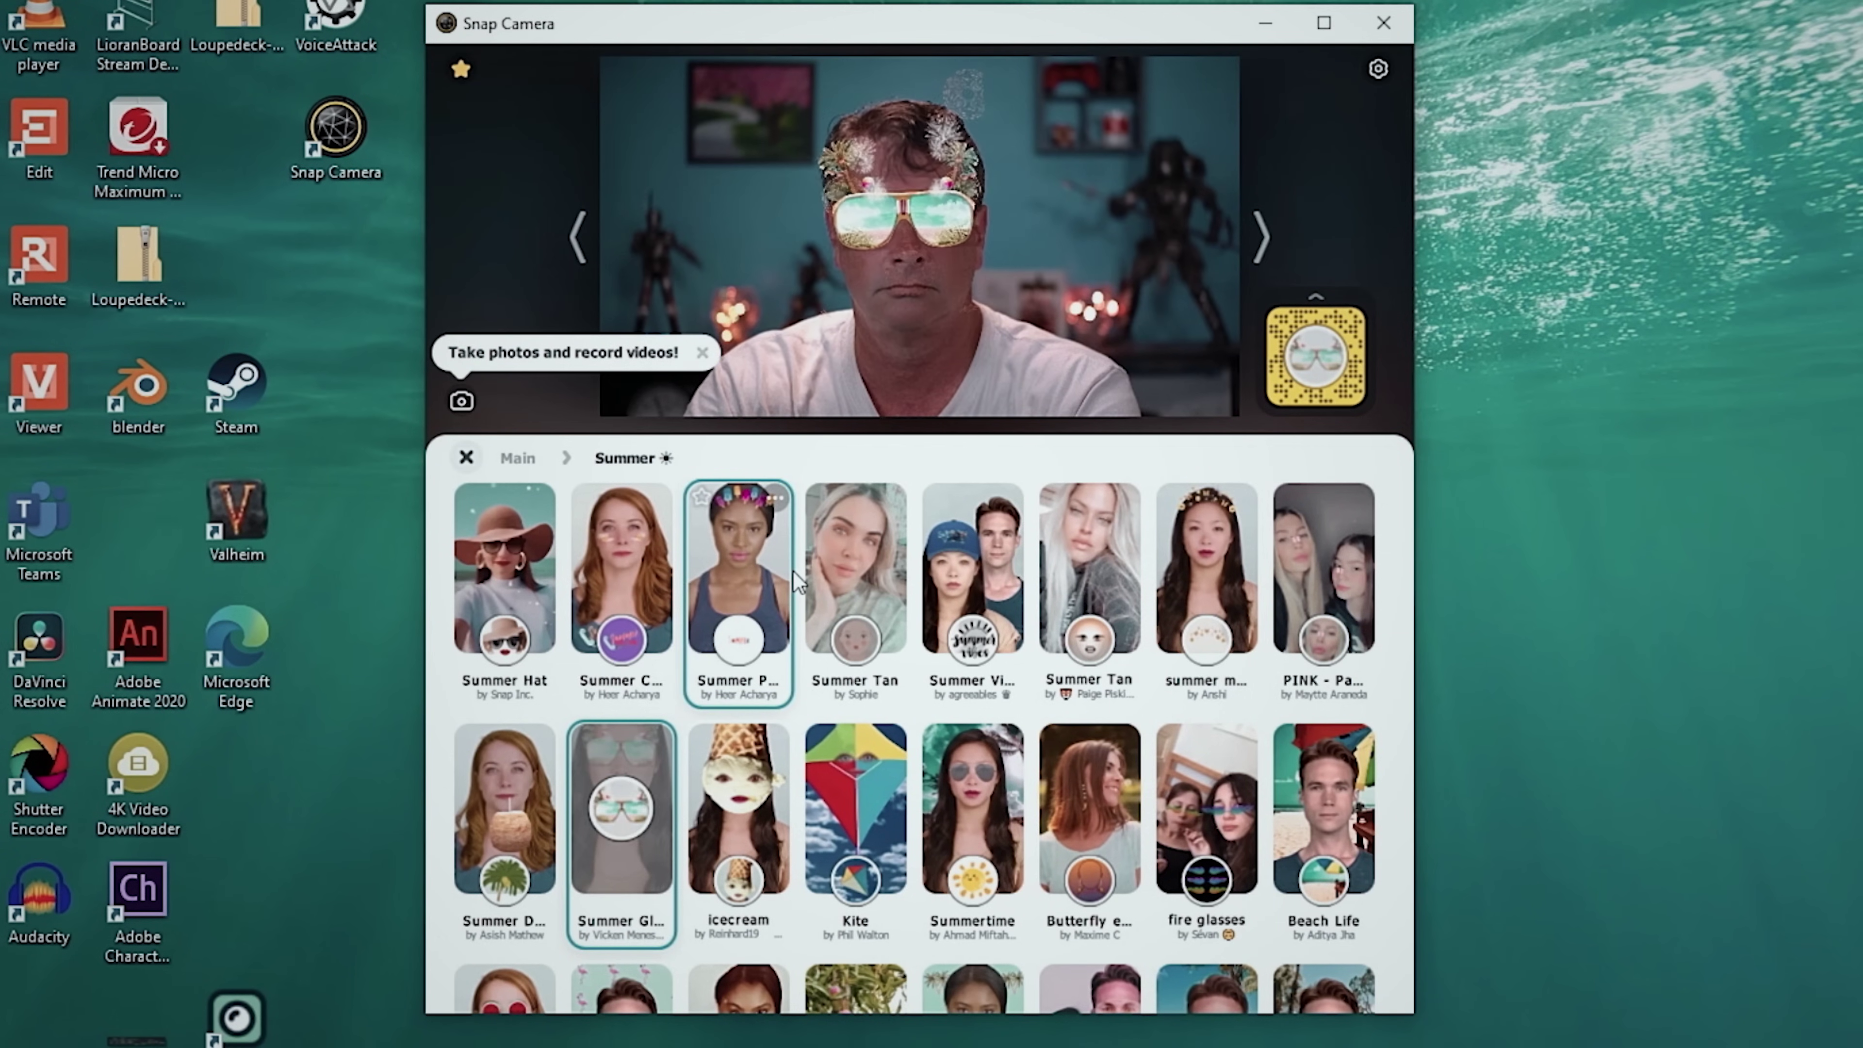
pyautogui.click(467, 457)
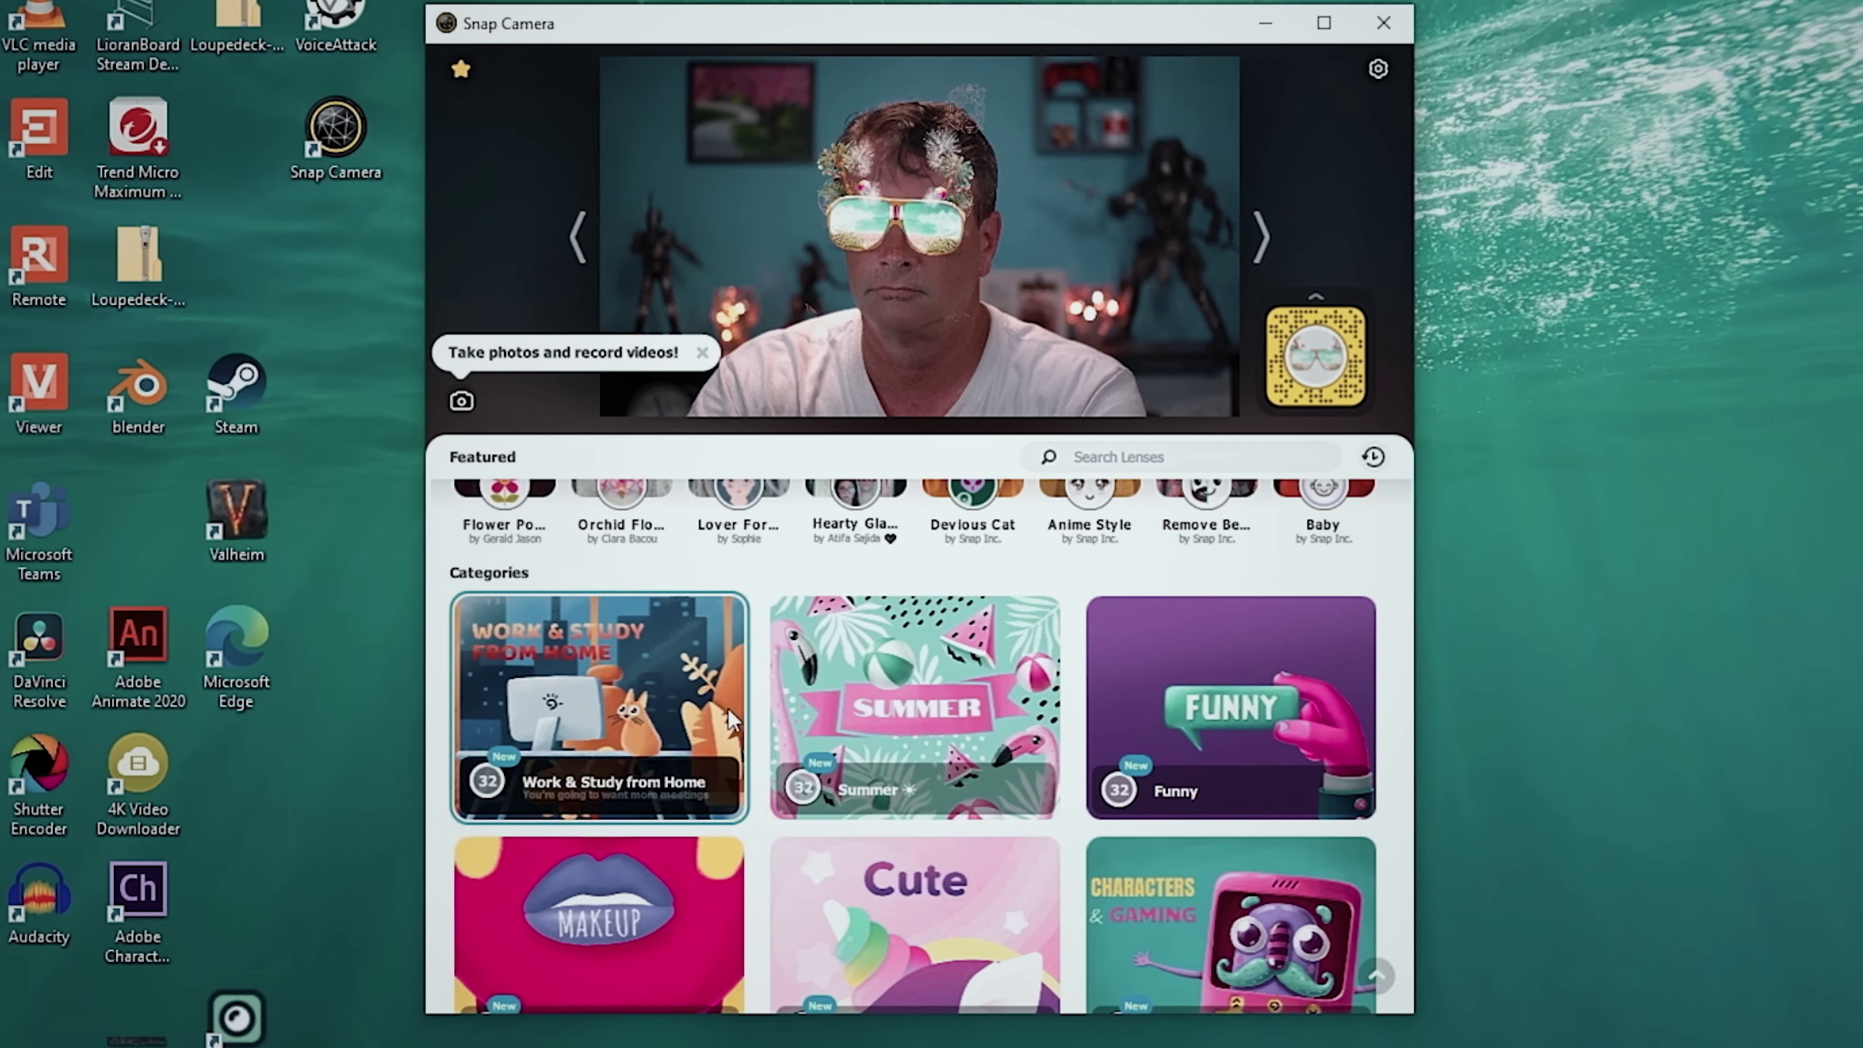
# Try the Glam Spa and headscarf lenses from the Work & Study from Home category
pyautogui.click(596, 680)
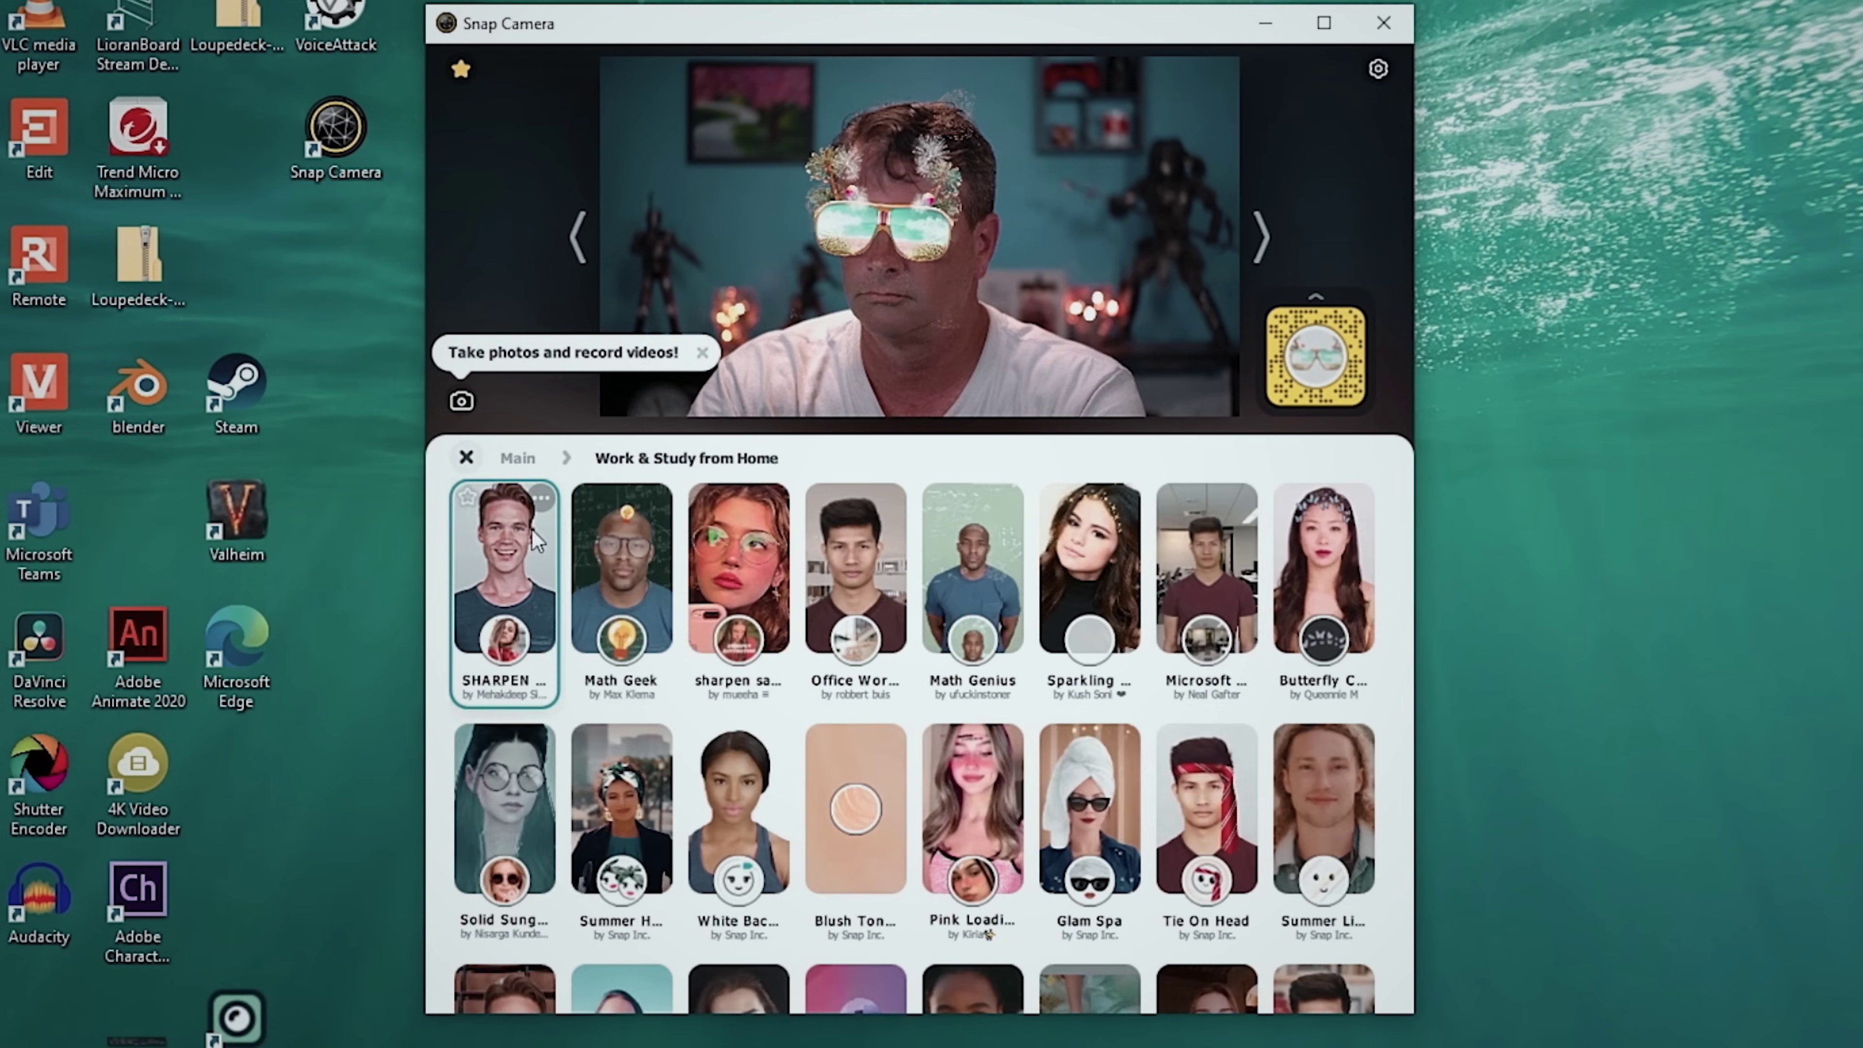
pyautogui.click(1056, 796)
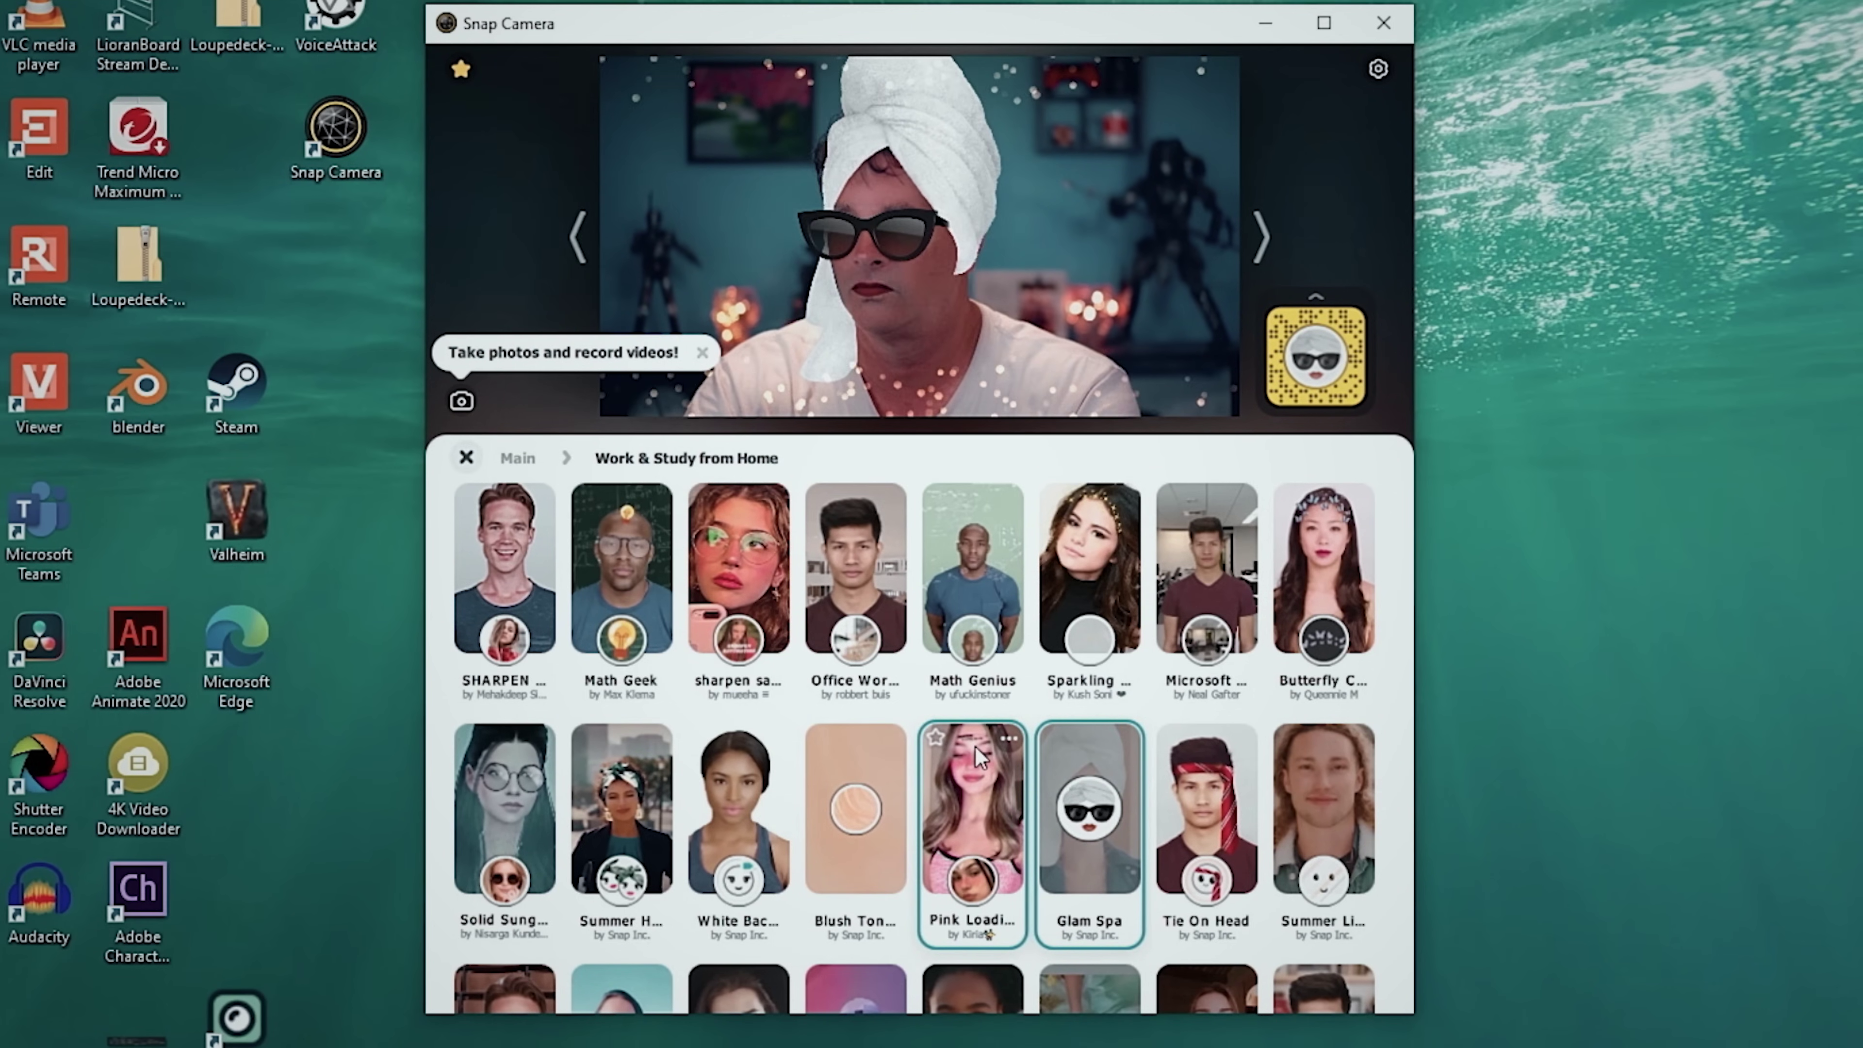
pyautogui.scroll(-2, 485, 641)
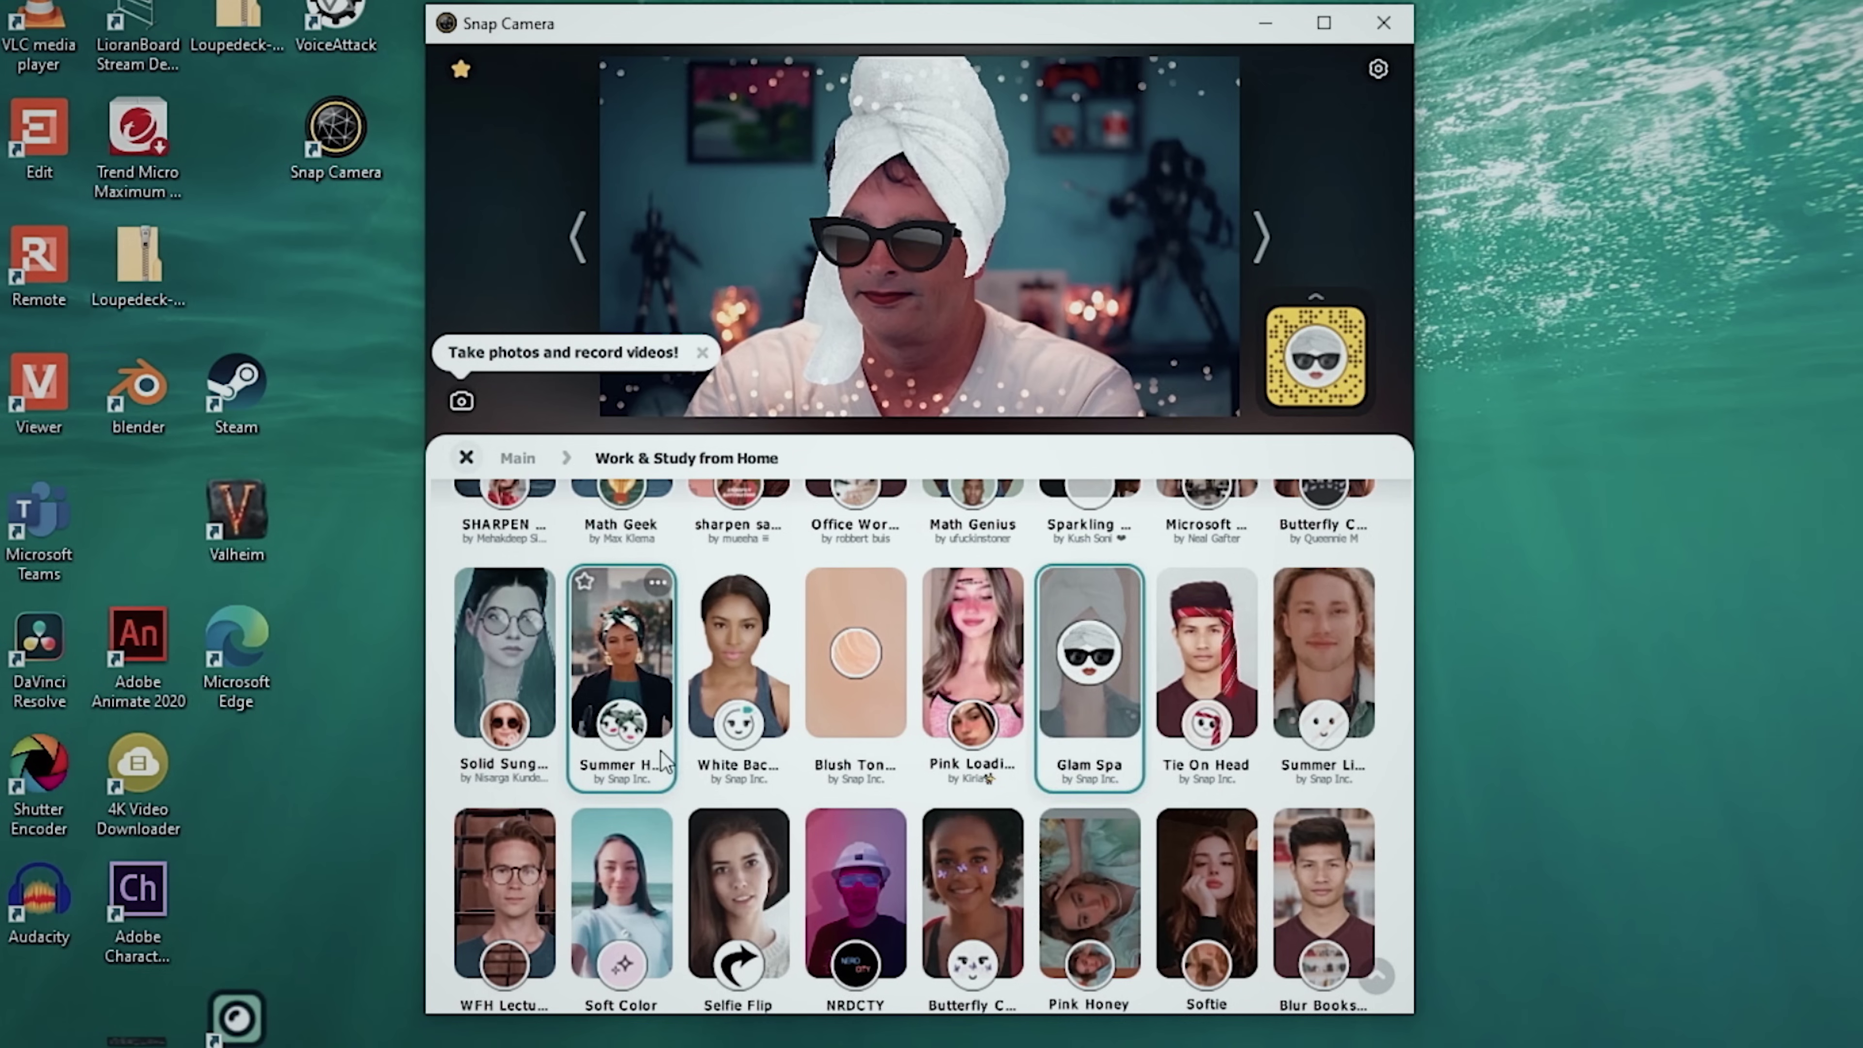
pyautogui.click(624, 716)
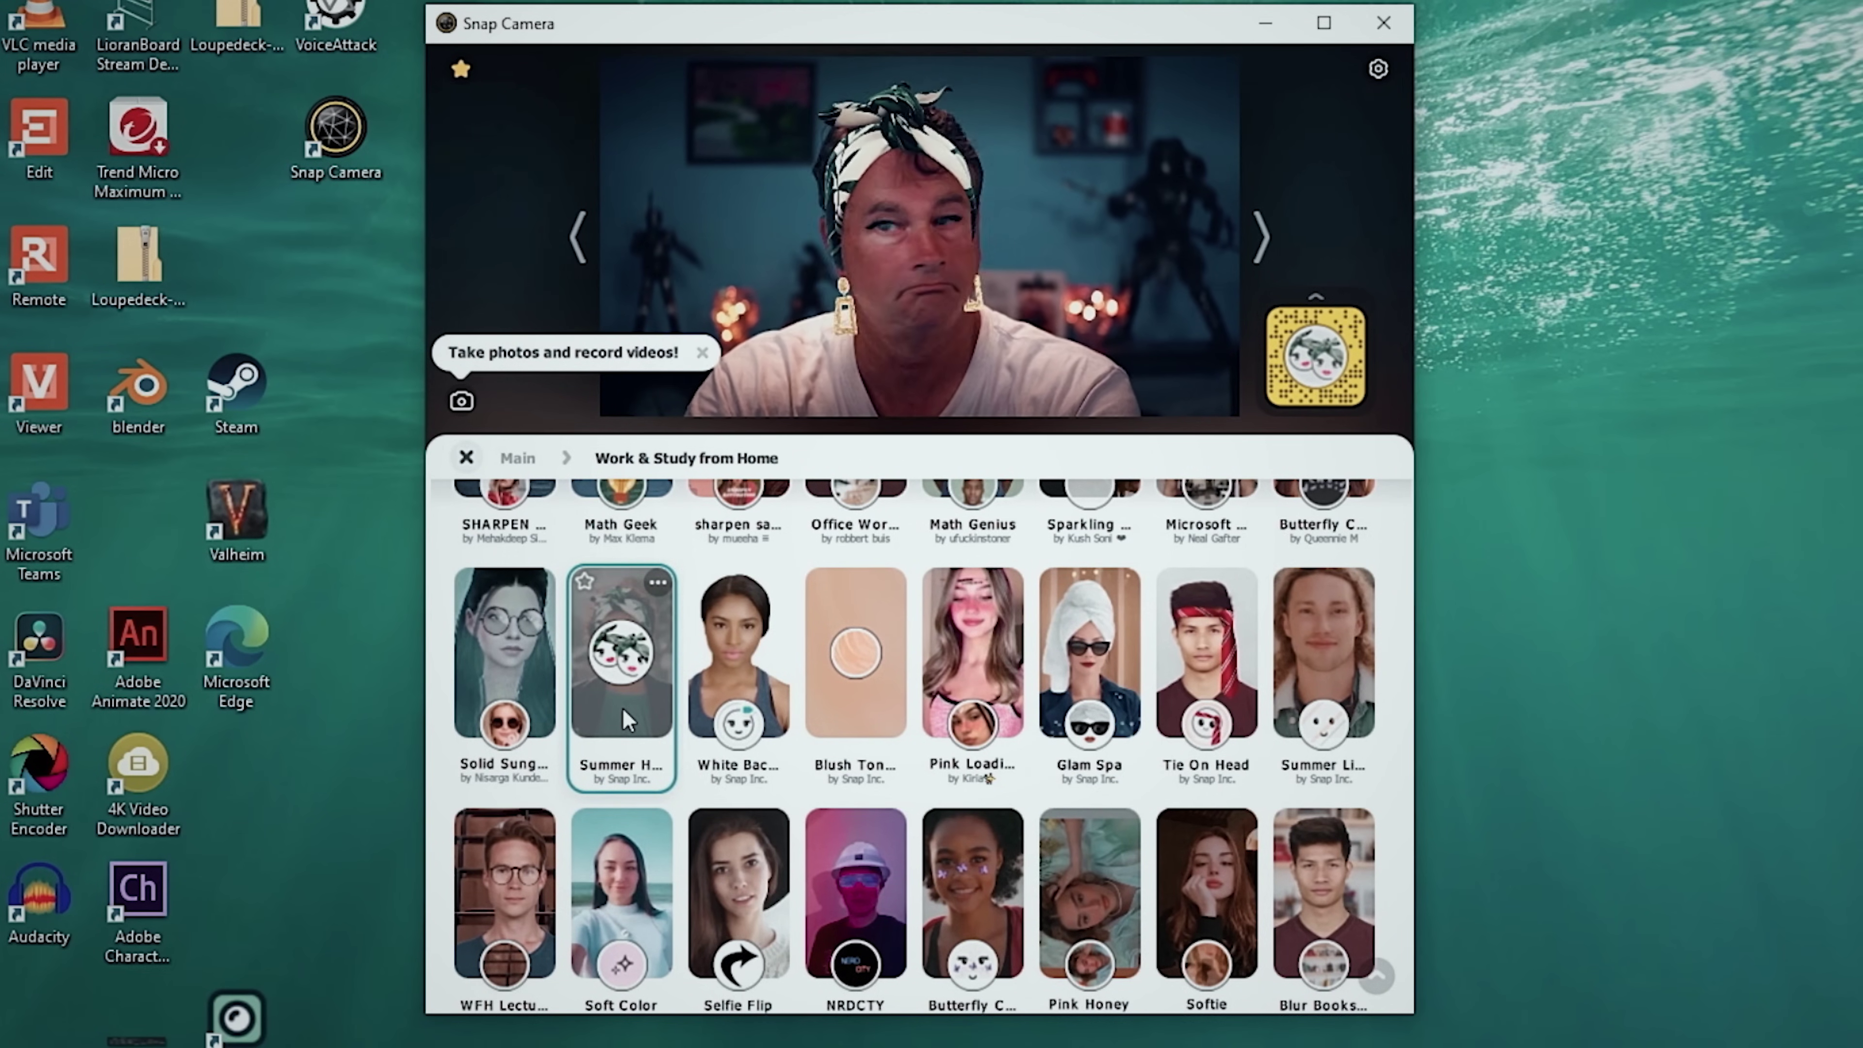
pyautogui.scroll(-3, 793, 820)
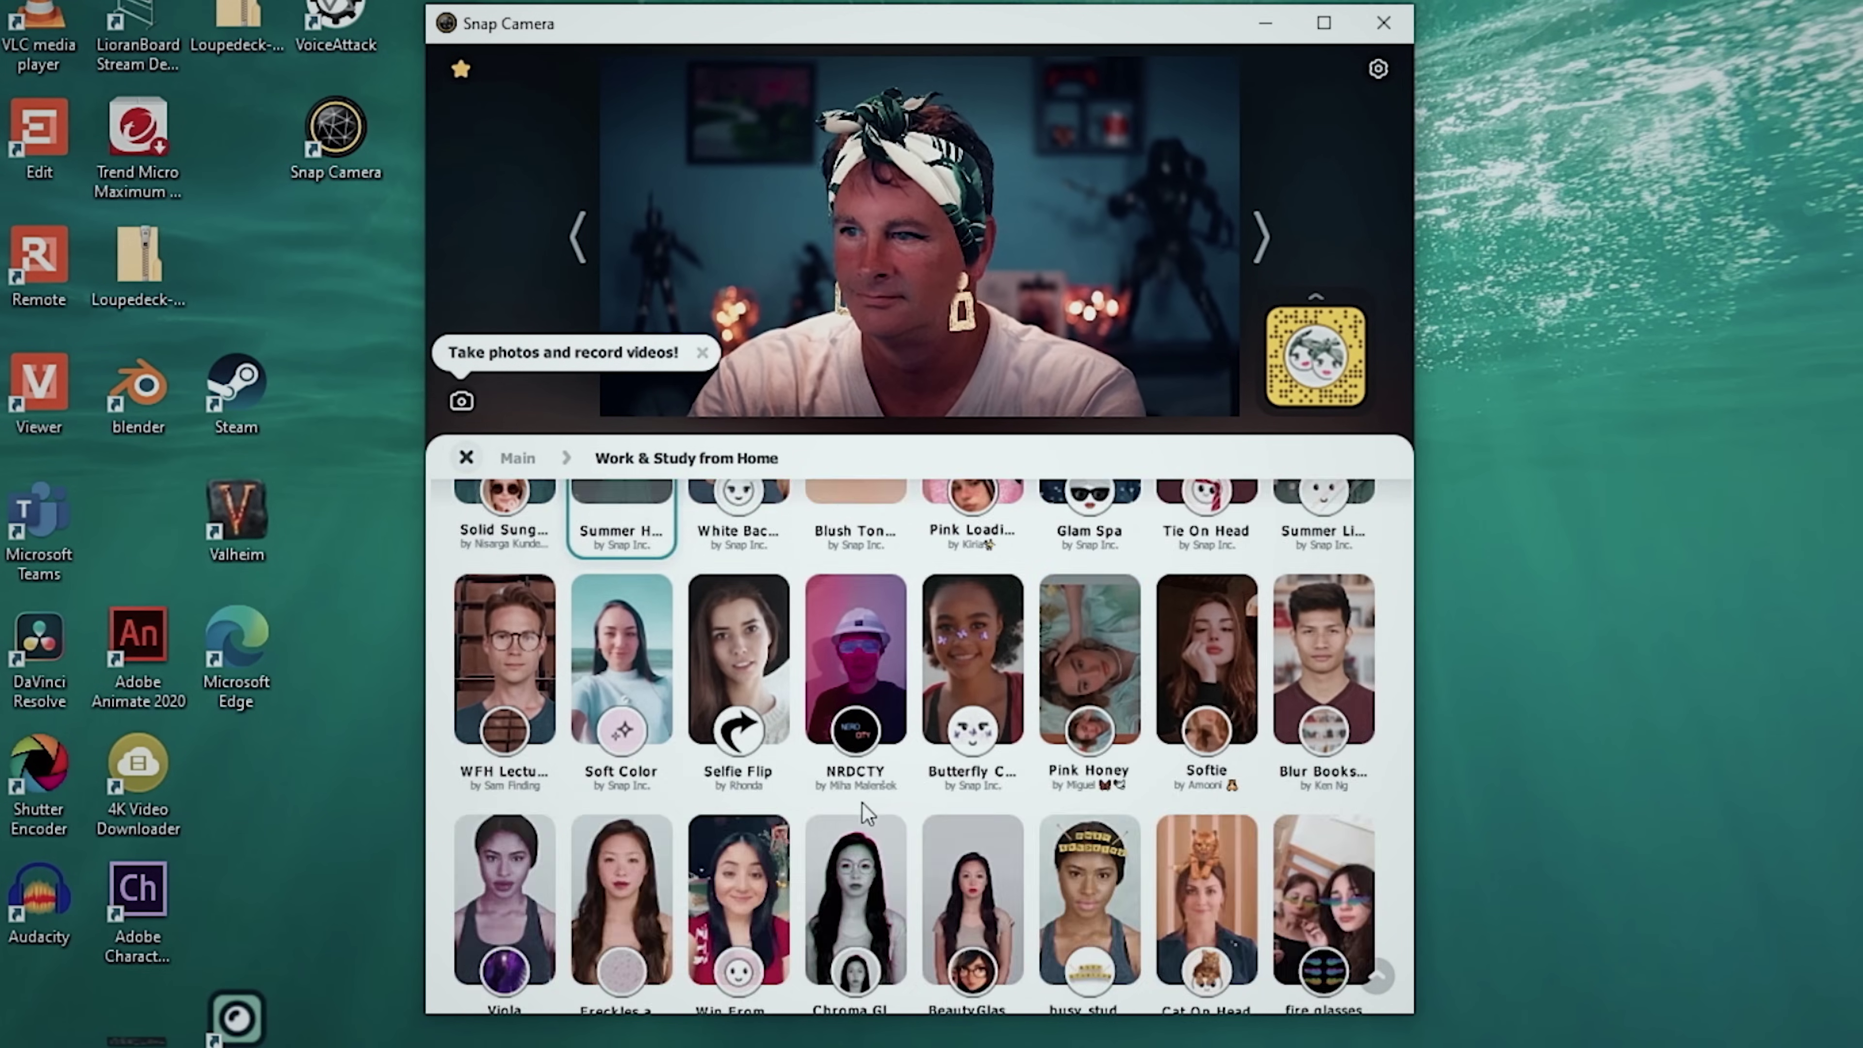
pyautogui.click(467, 457)
# Open the Funny category and apply the LoL lens
pyautogui.scroll(-2, 1054, 800)
pyautogui.scroll(2, 1101, 734)
pyautogui.click(1144, 698)
pyautogui.click(741, 624)
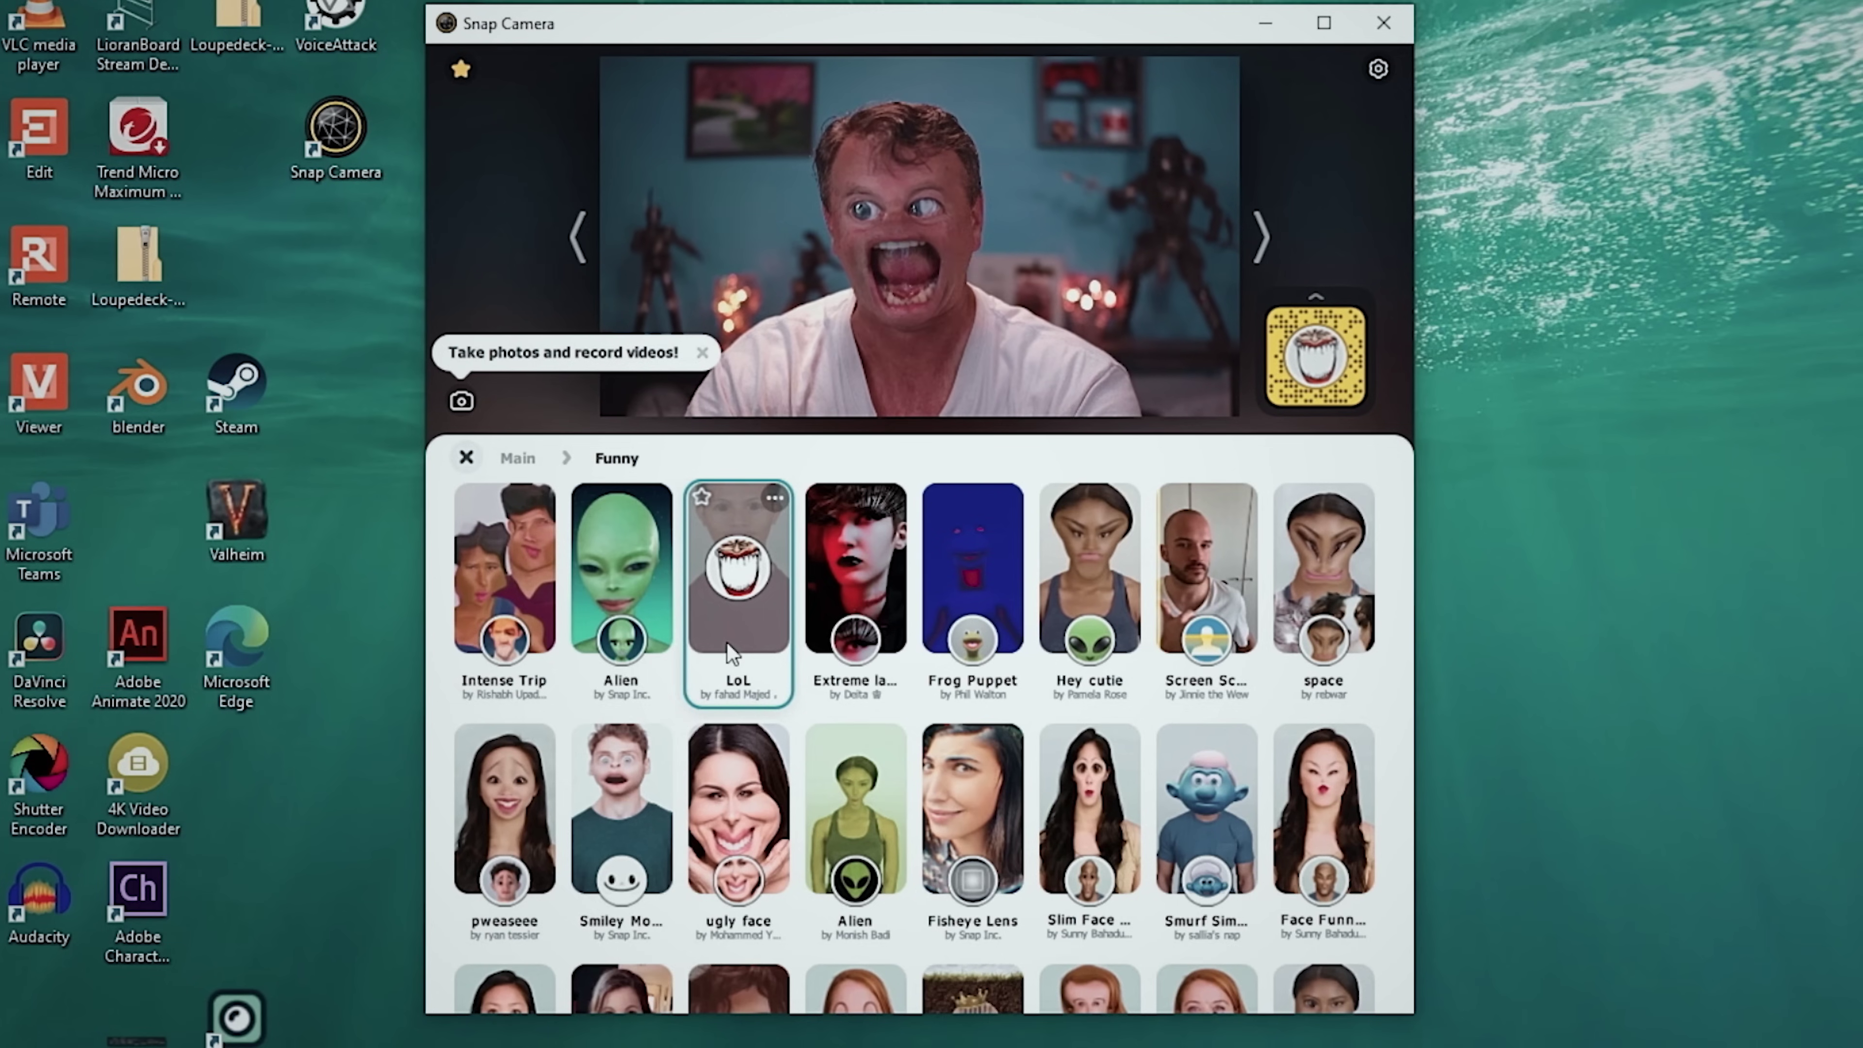
# Try the Alien, Tiger King and Banana lenses, star Banana, and show the Favorites list
pyautogui.click(618, 584)
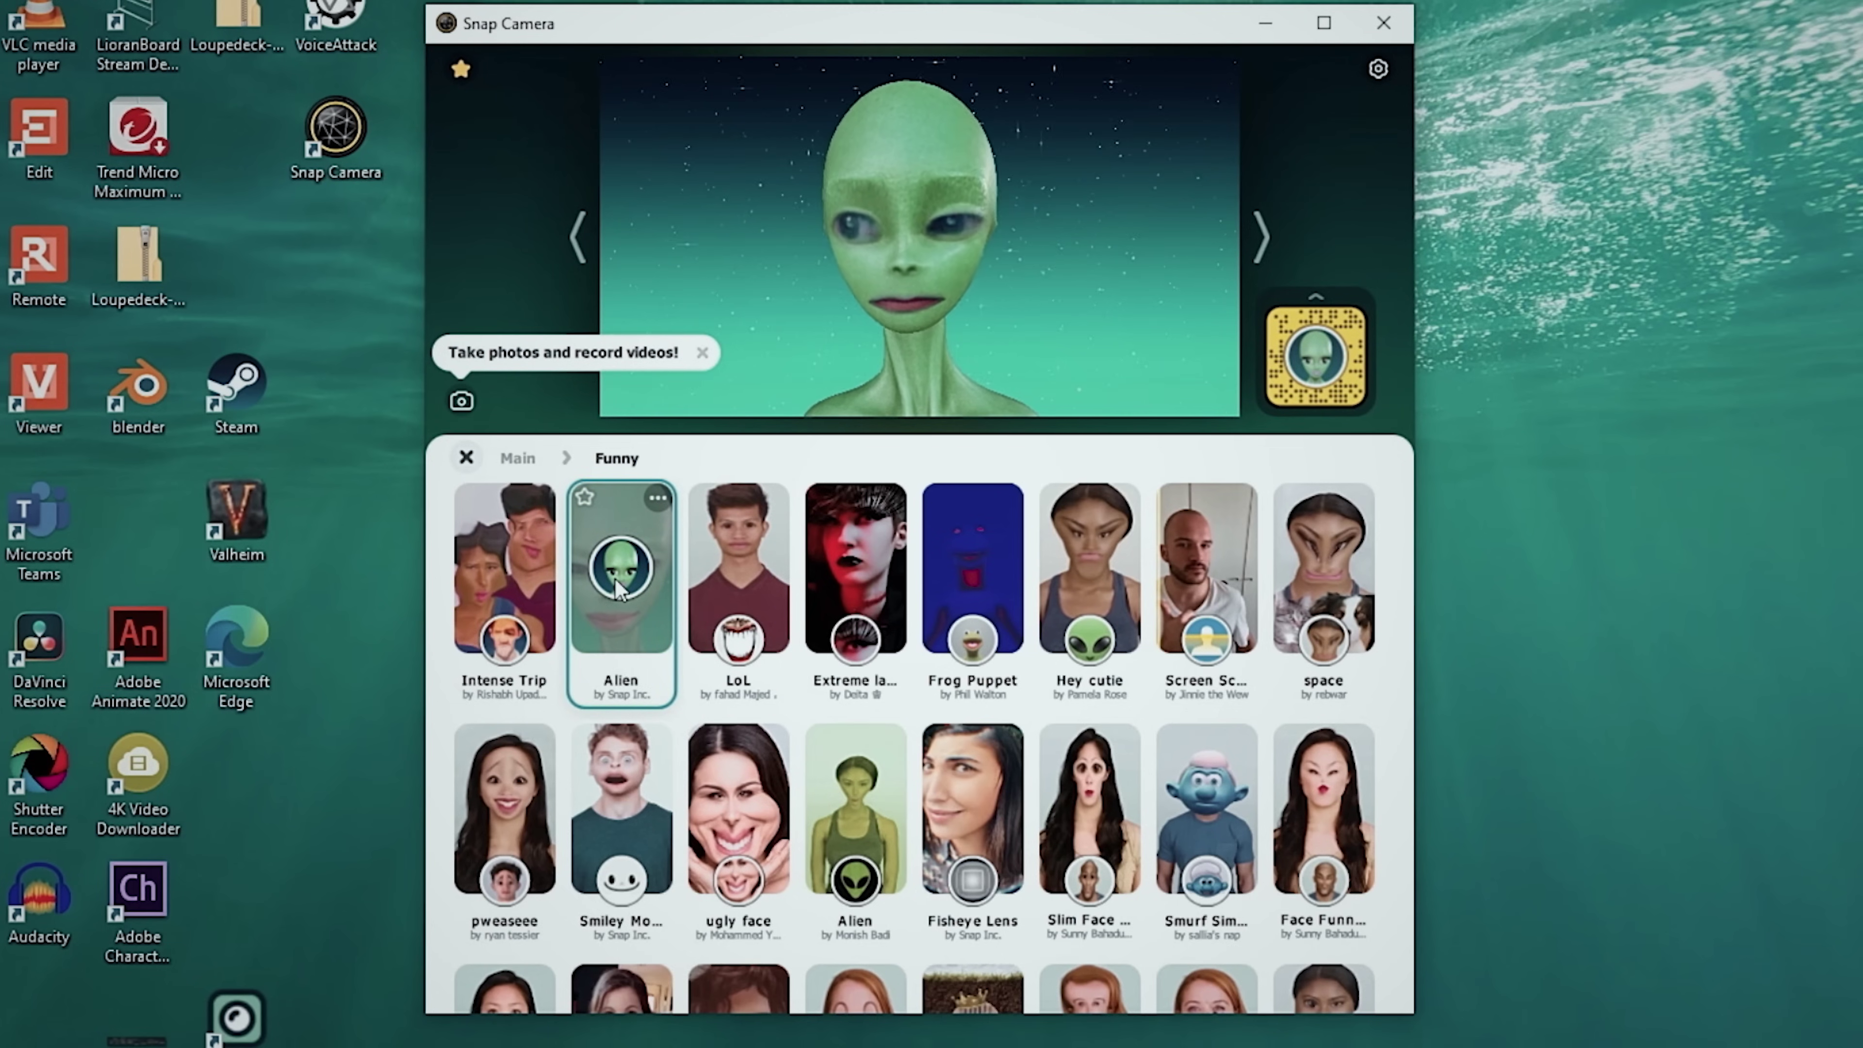
pyautogui.scroll(-3, 991, 690)
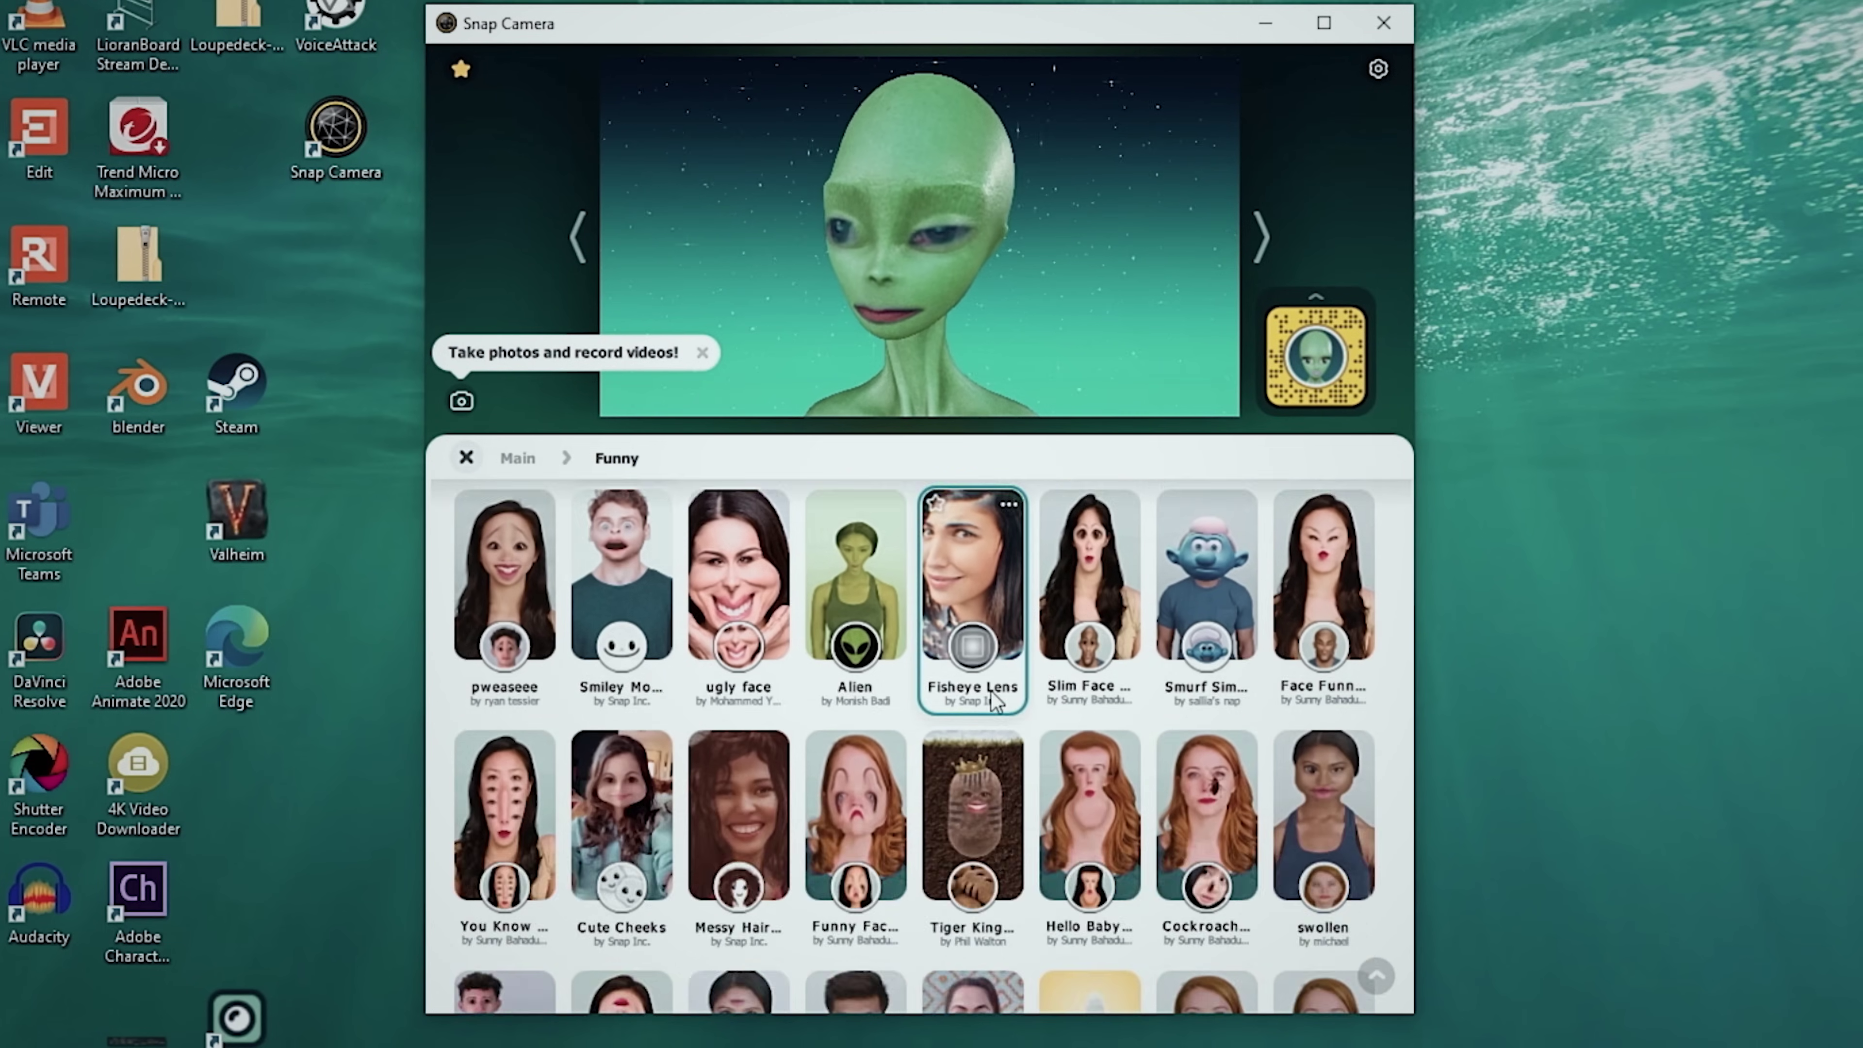
pyautogui.click(982, 821)
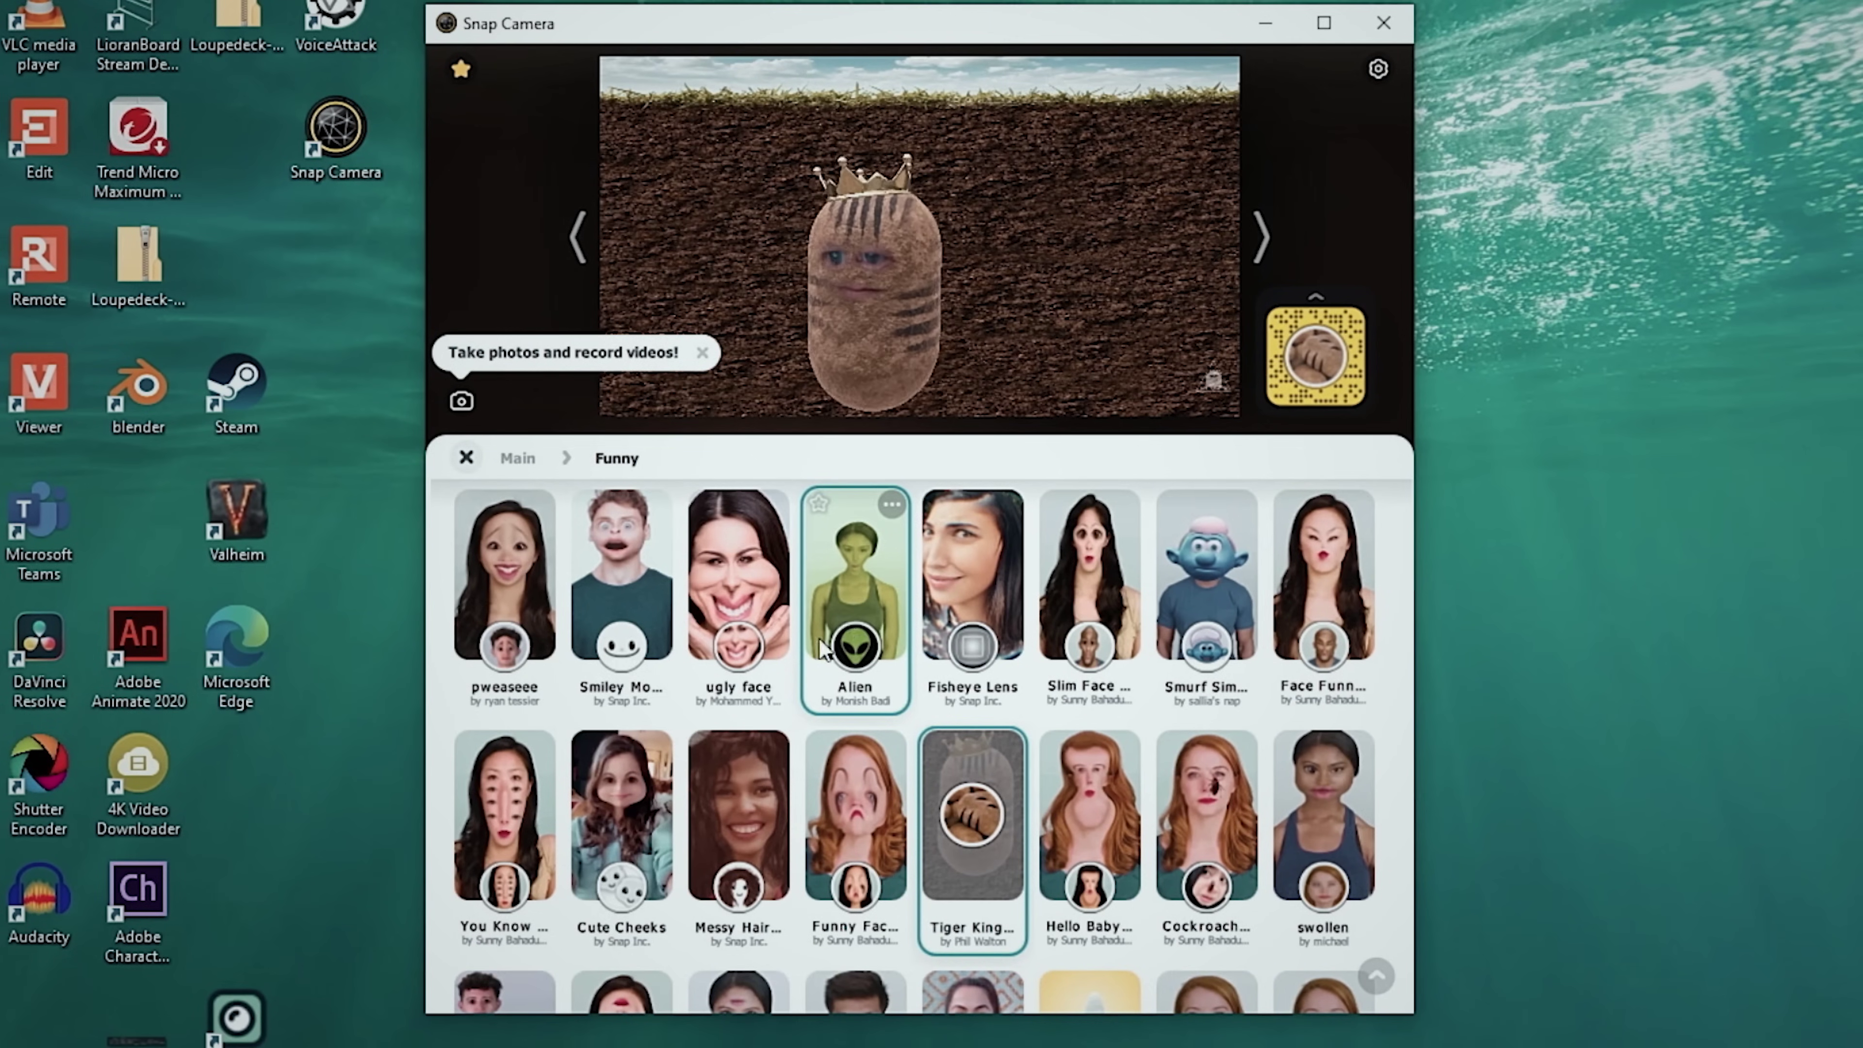
pyautogui.scroll(-3, 866, 632)
pyautogui.click(1090, 829)
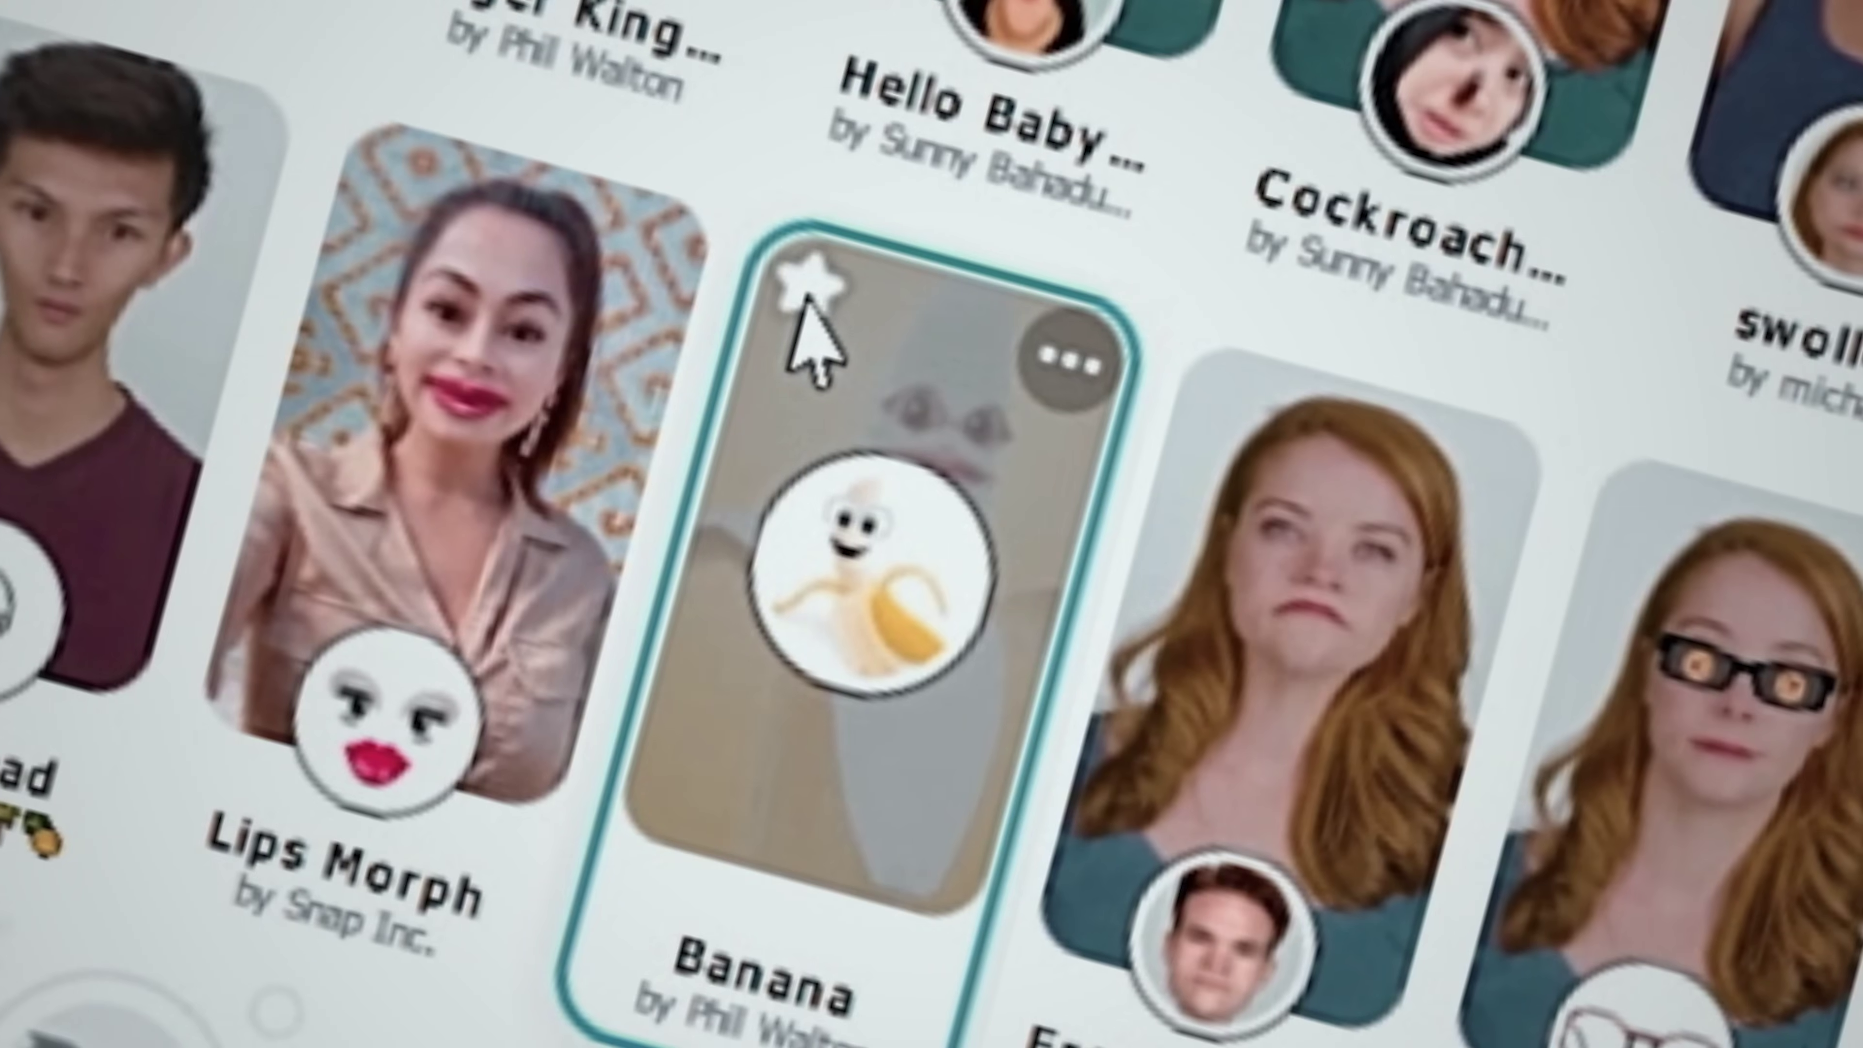
pyautogui.click(800, 298)
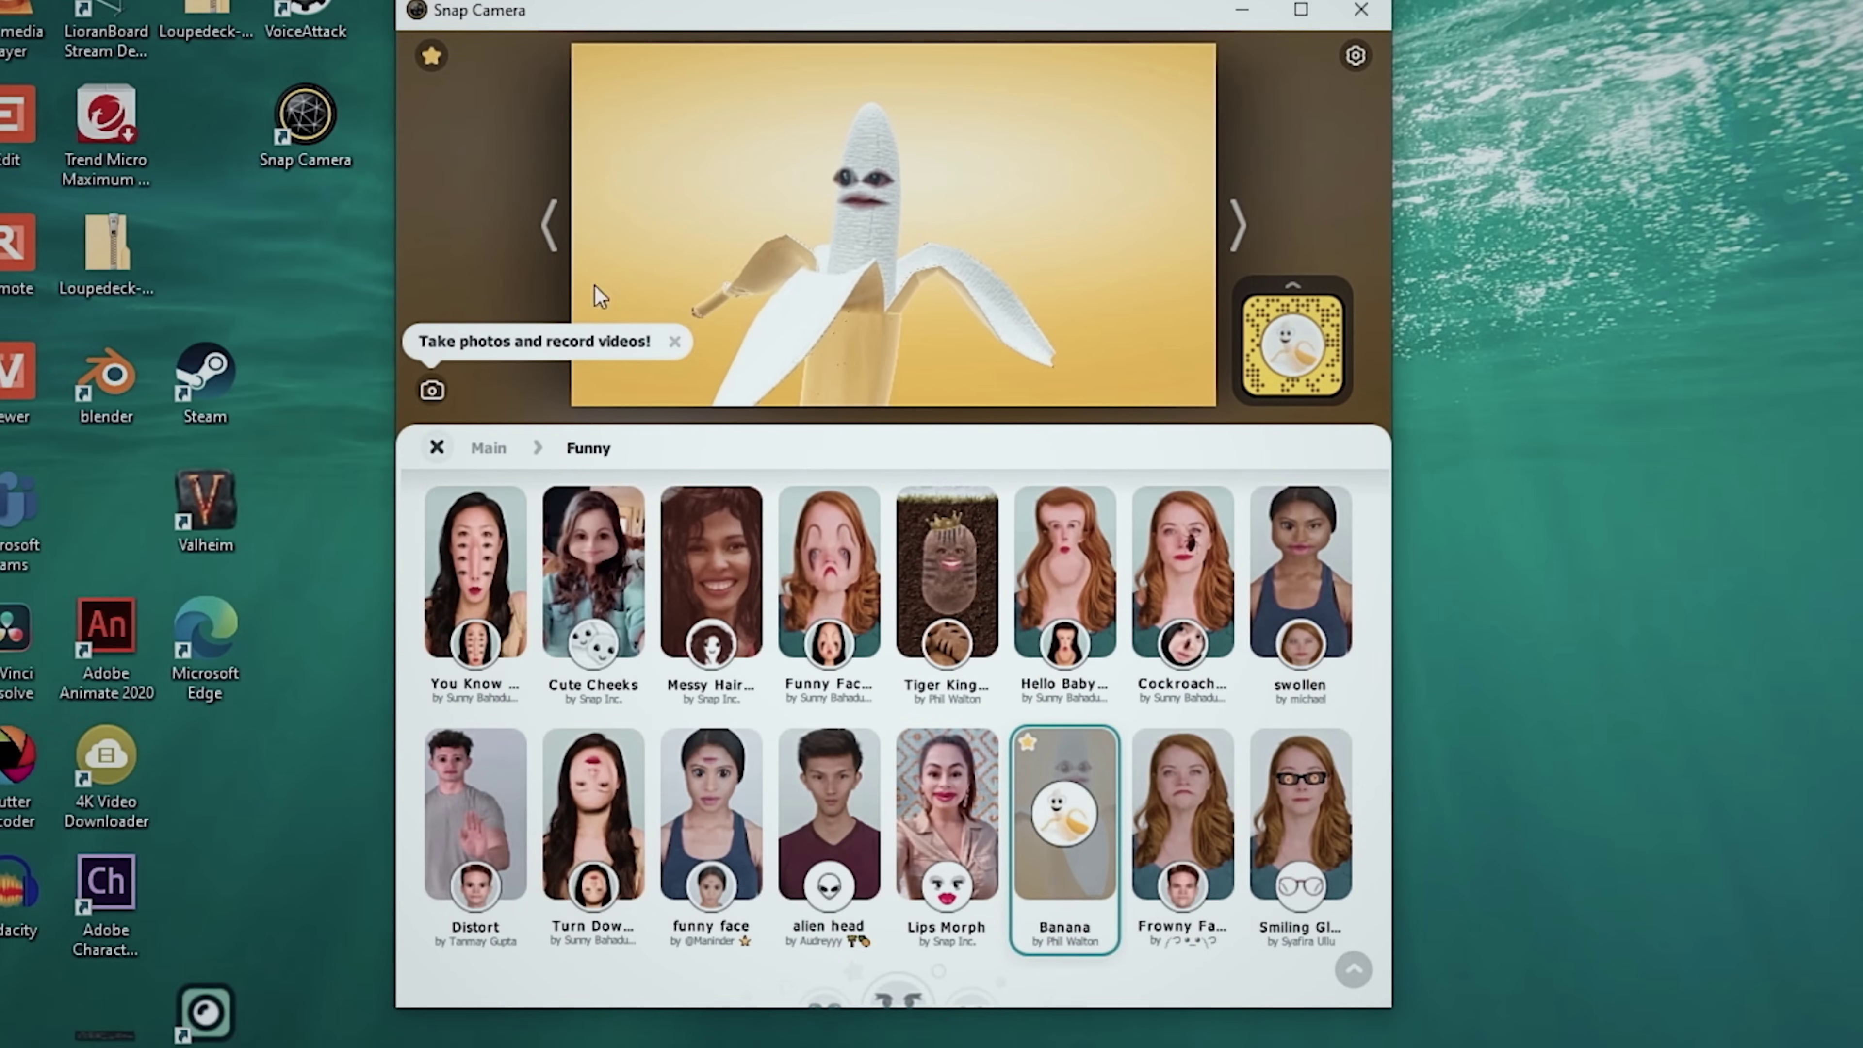
pyautogui.click(432, 57)
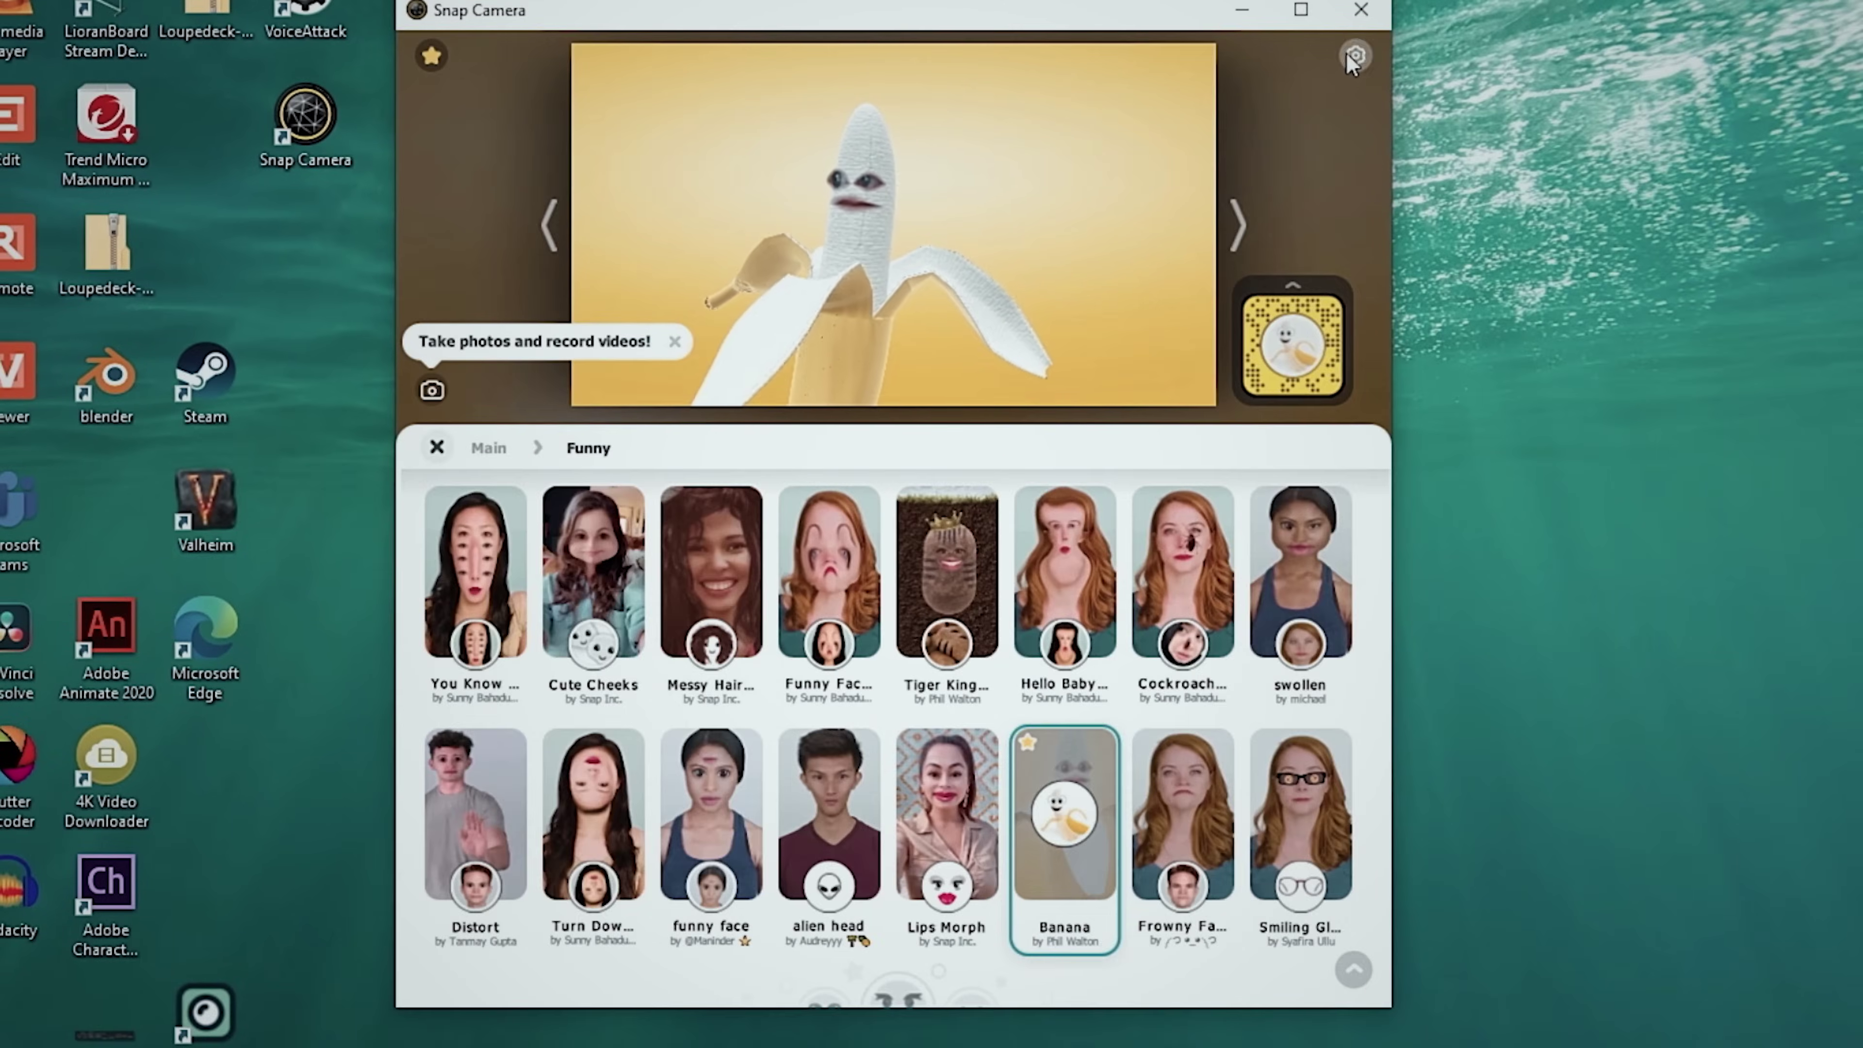
# Re-save Num + - as the Turn Lens On/Off hotkey, then go back to the lenses
pyautogui.click(1353, 57)
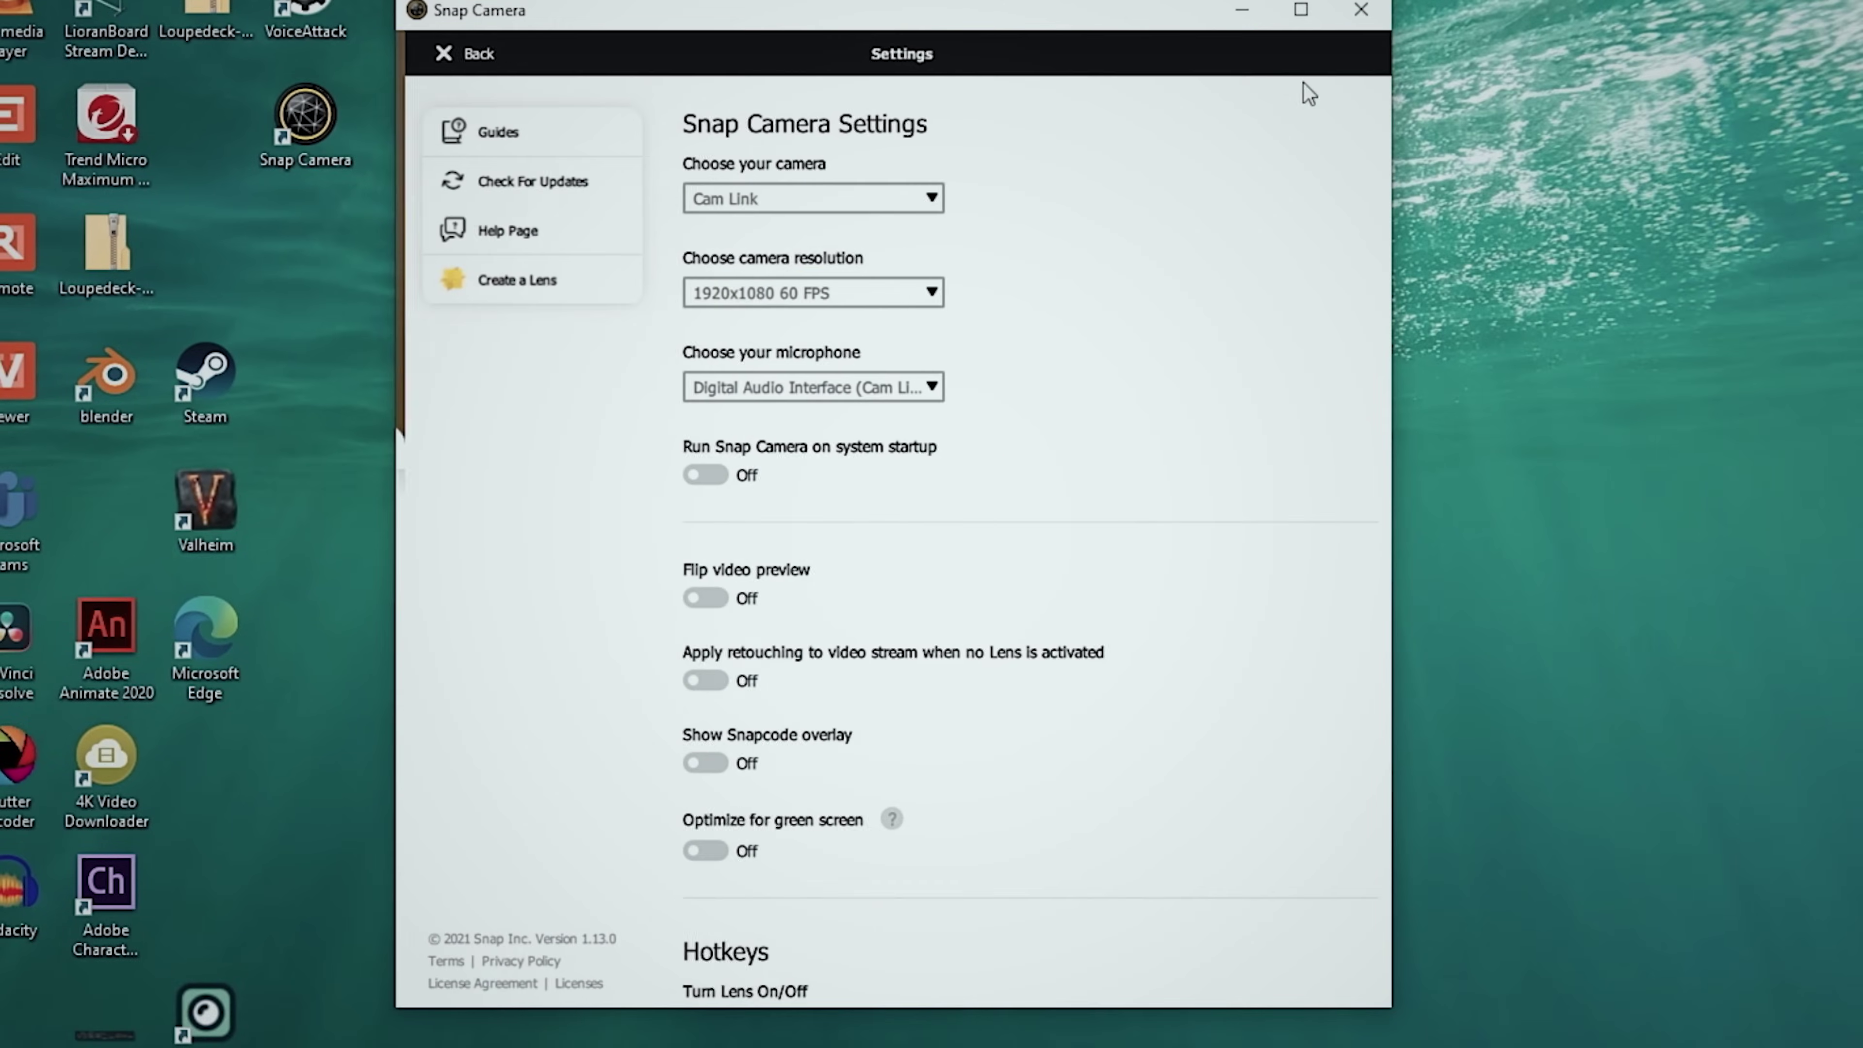
pyautogui.scroll(-5, 851, 484)
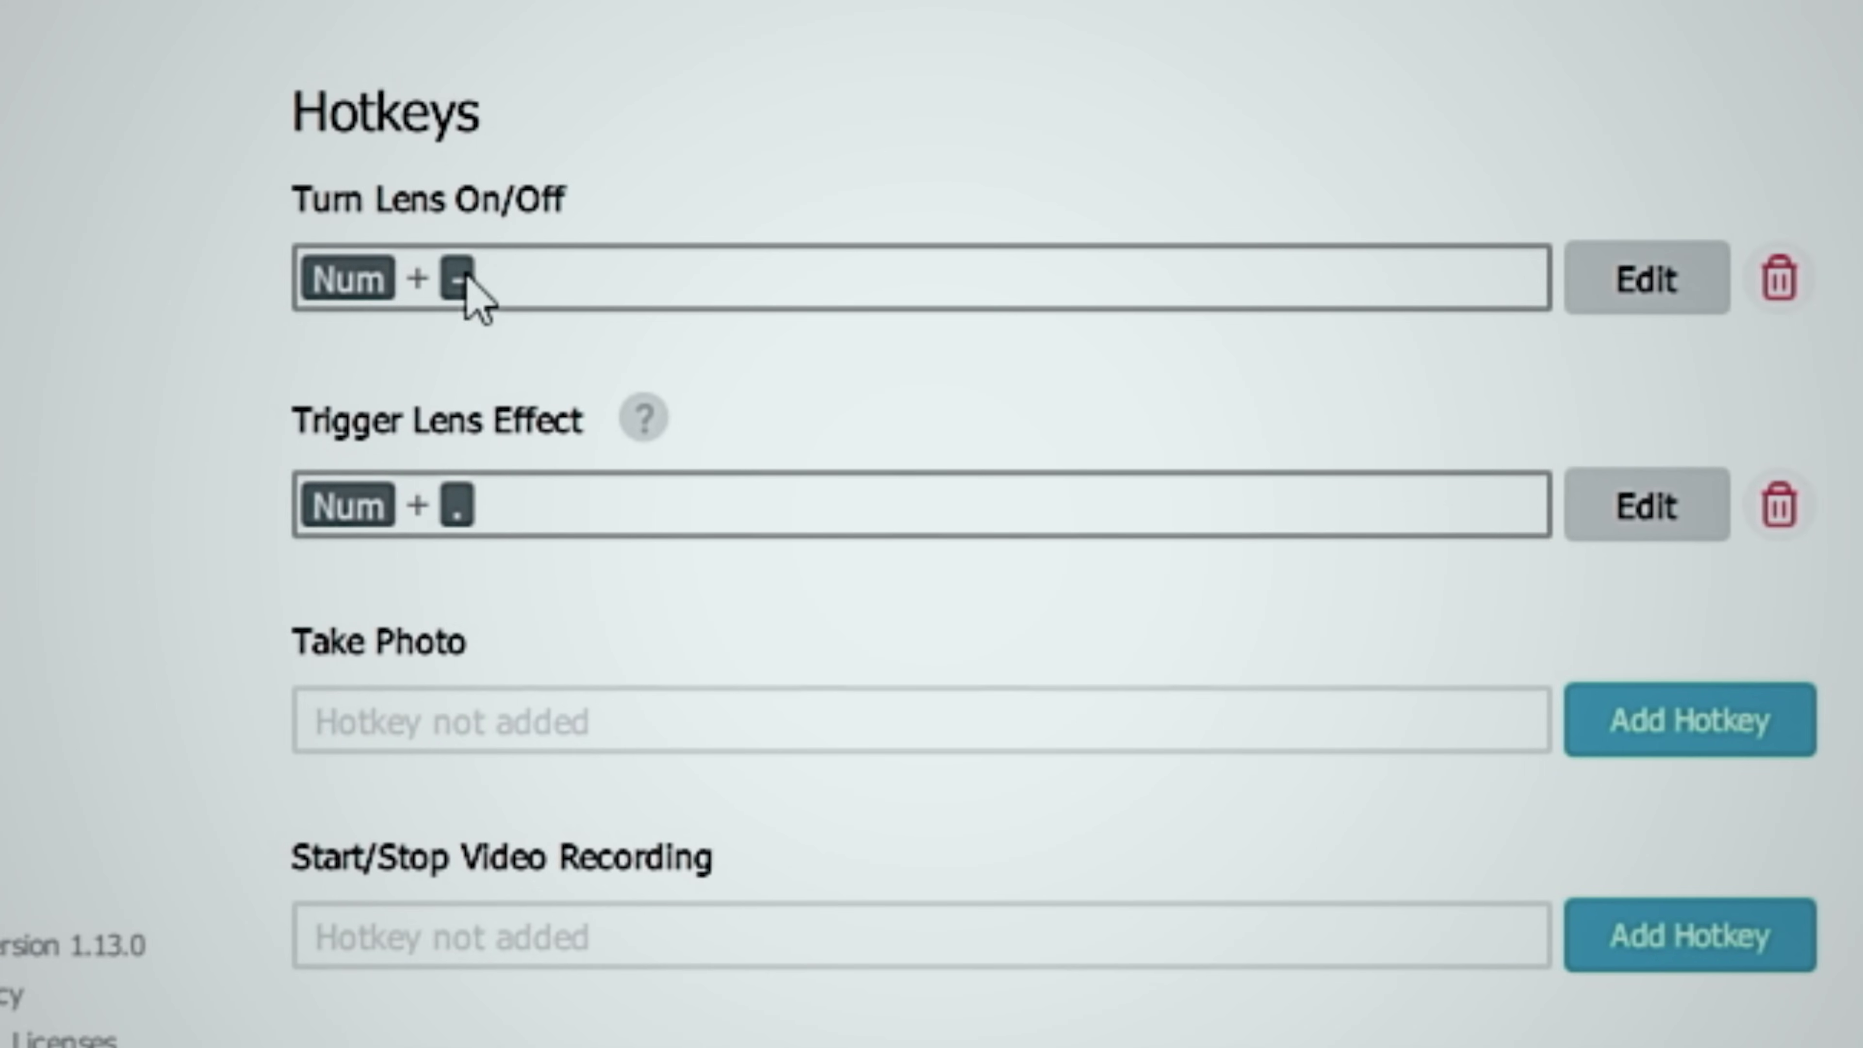
pyautogui.click(1593, 289)
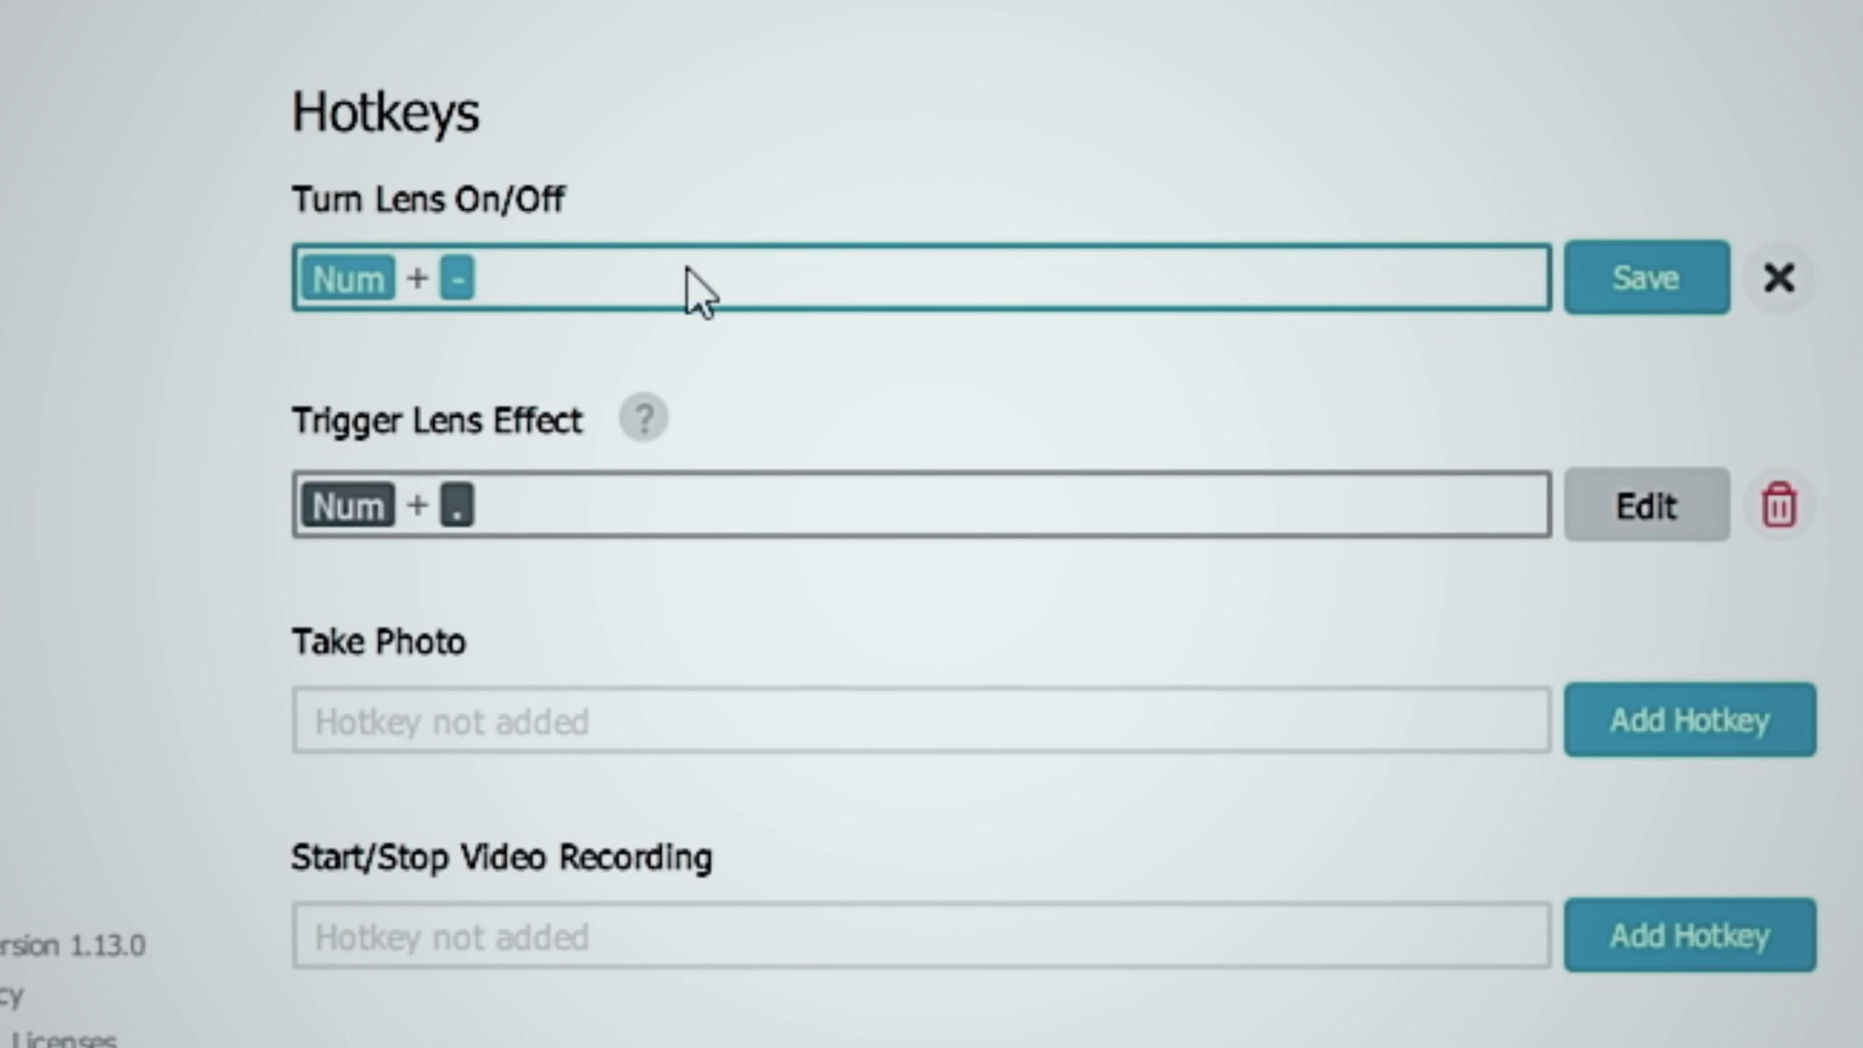
pyautogui.scroll(-3, 661, 298)
pyautogui.click(1633, 113)
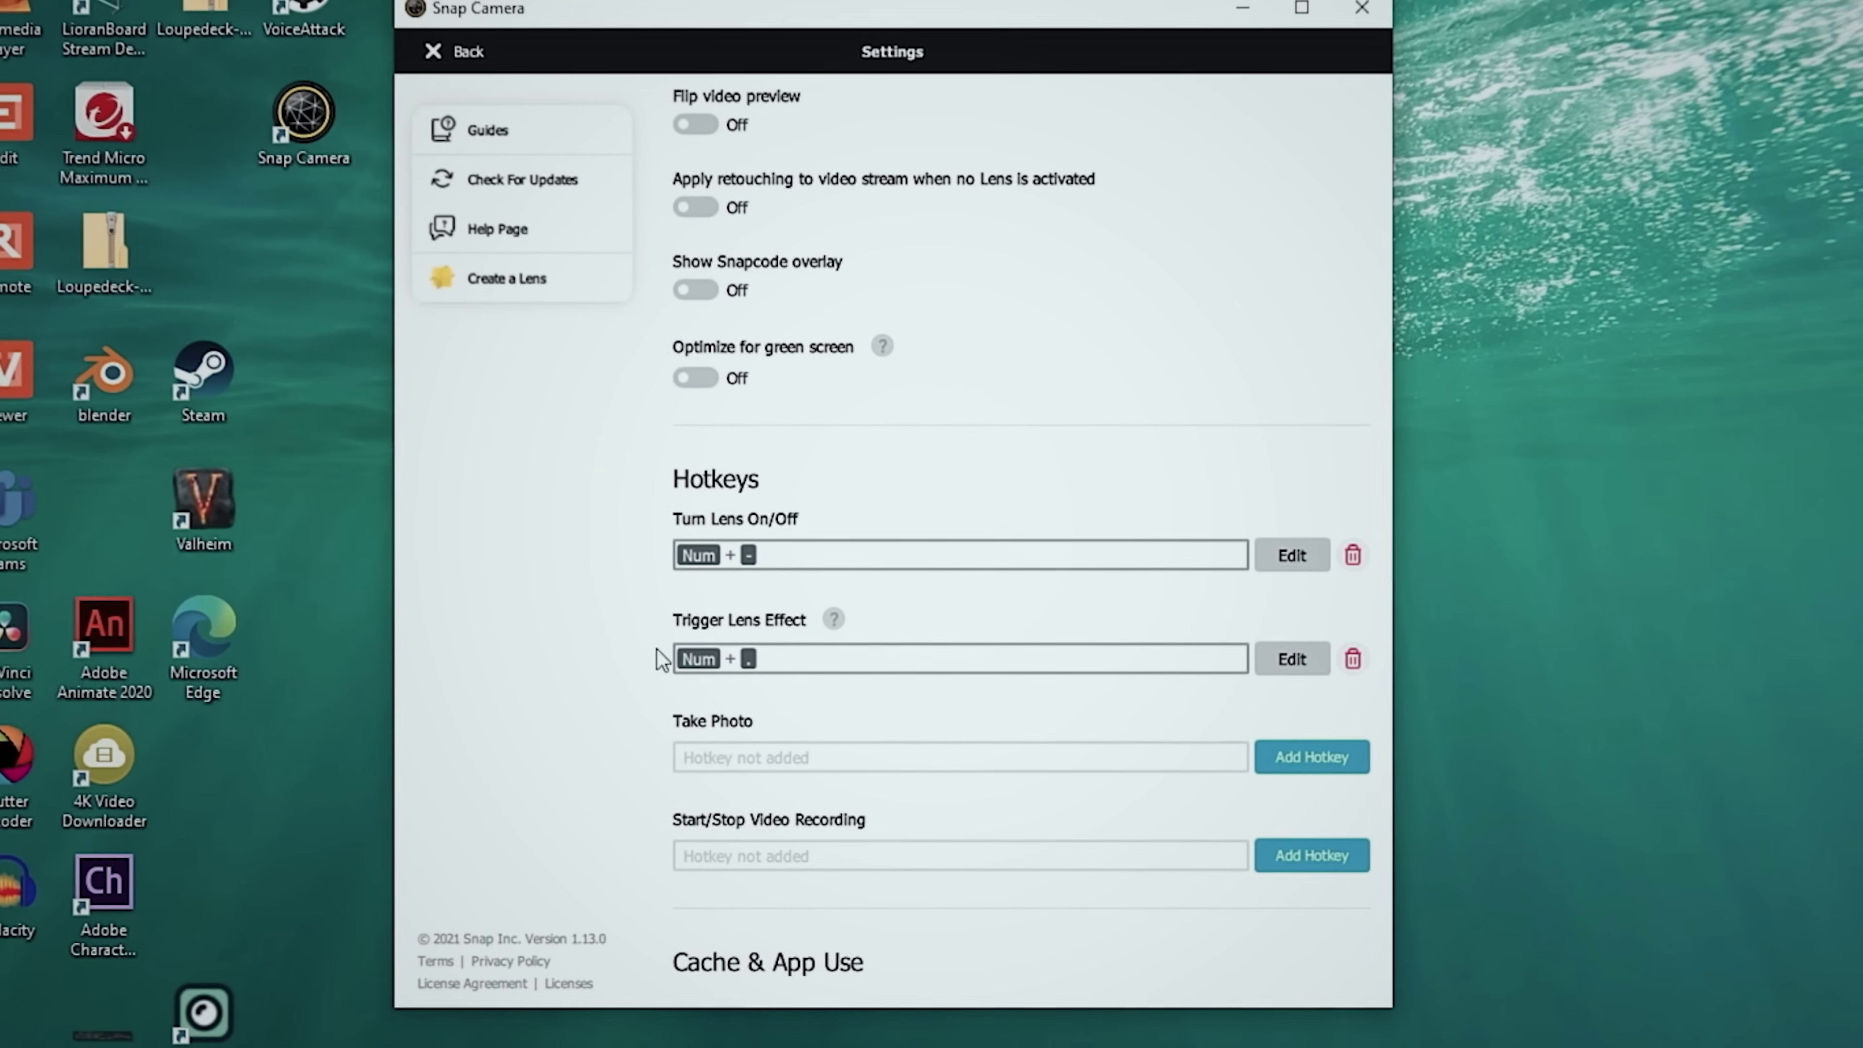
pyautogui.click(435, 54)
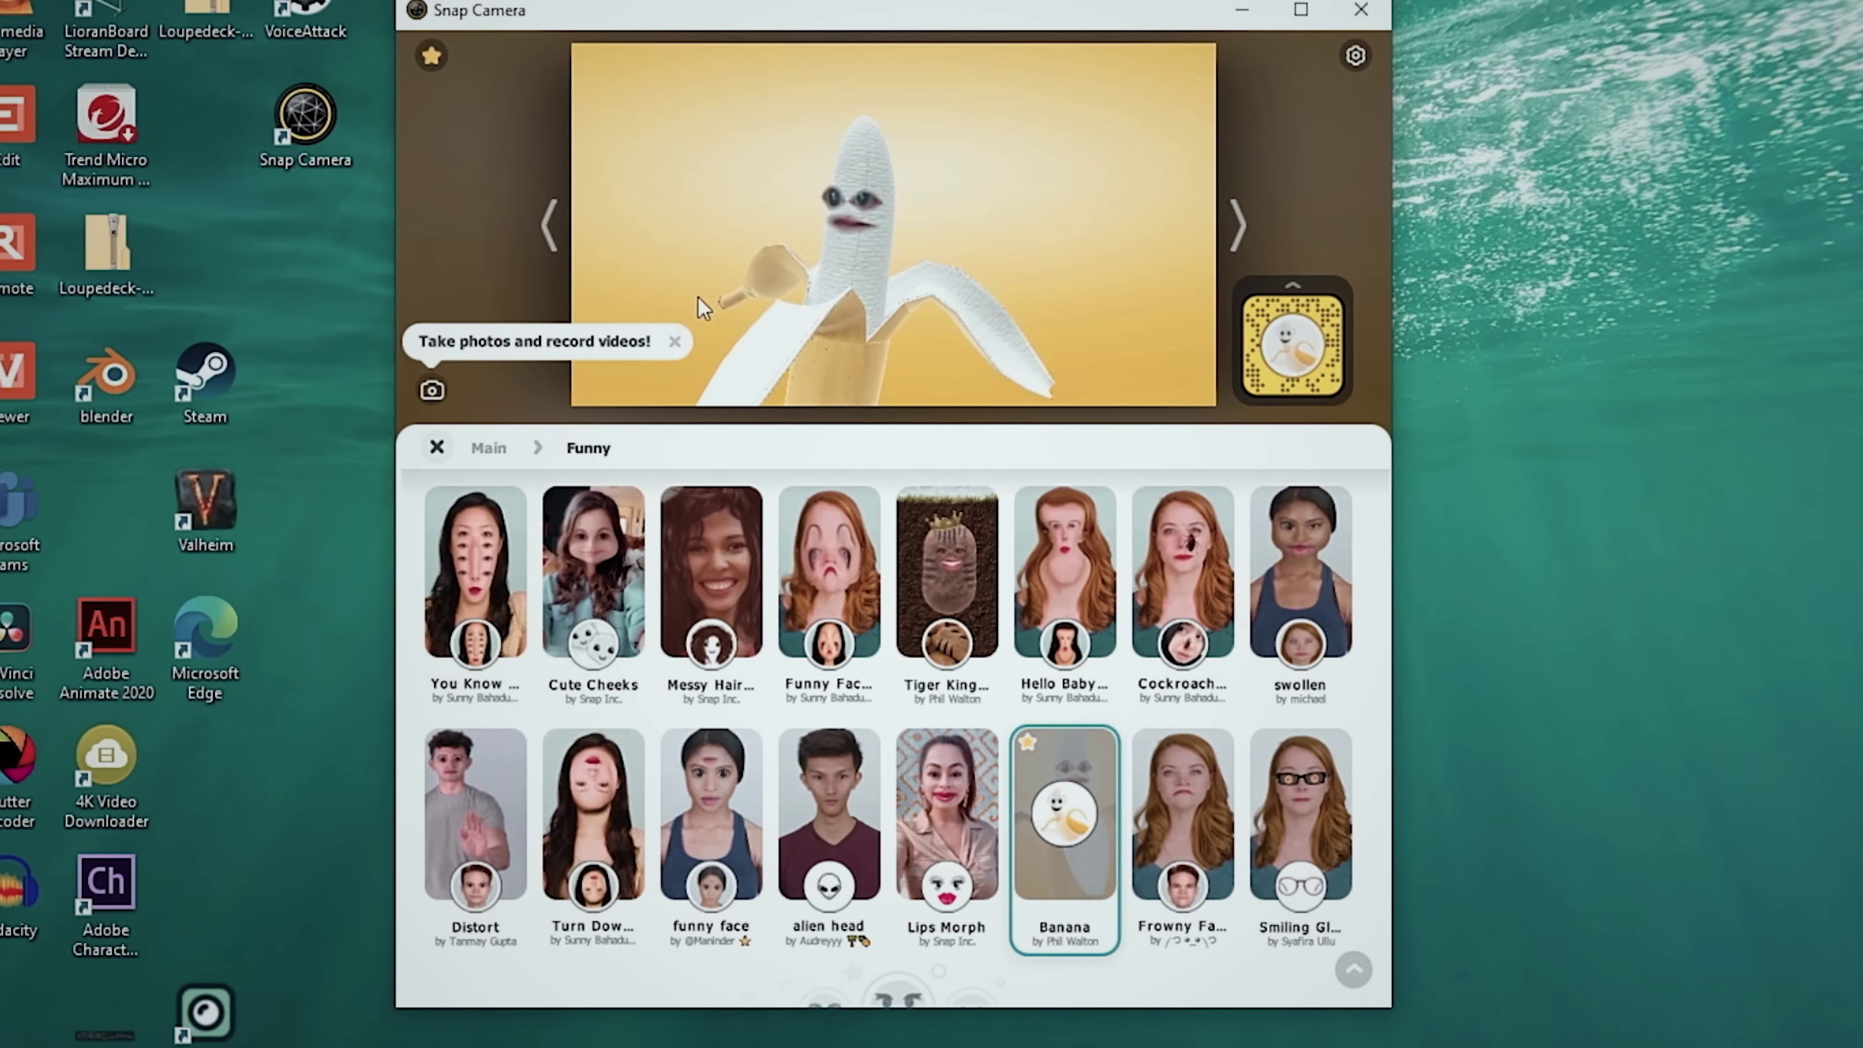
# From the Favorites hotkeys view, assign Num + 5 to the Banana lens and save it
pyautogui.click(430, 58)
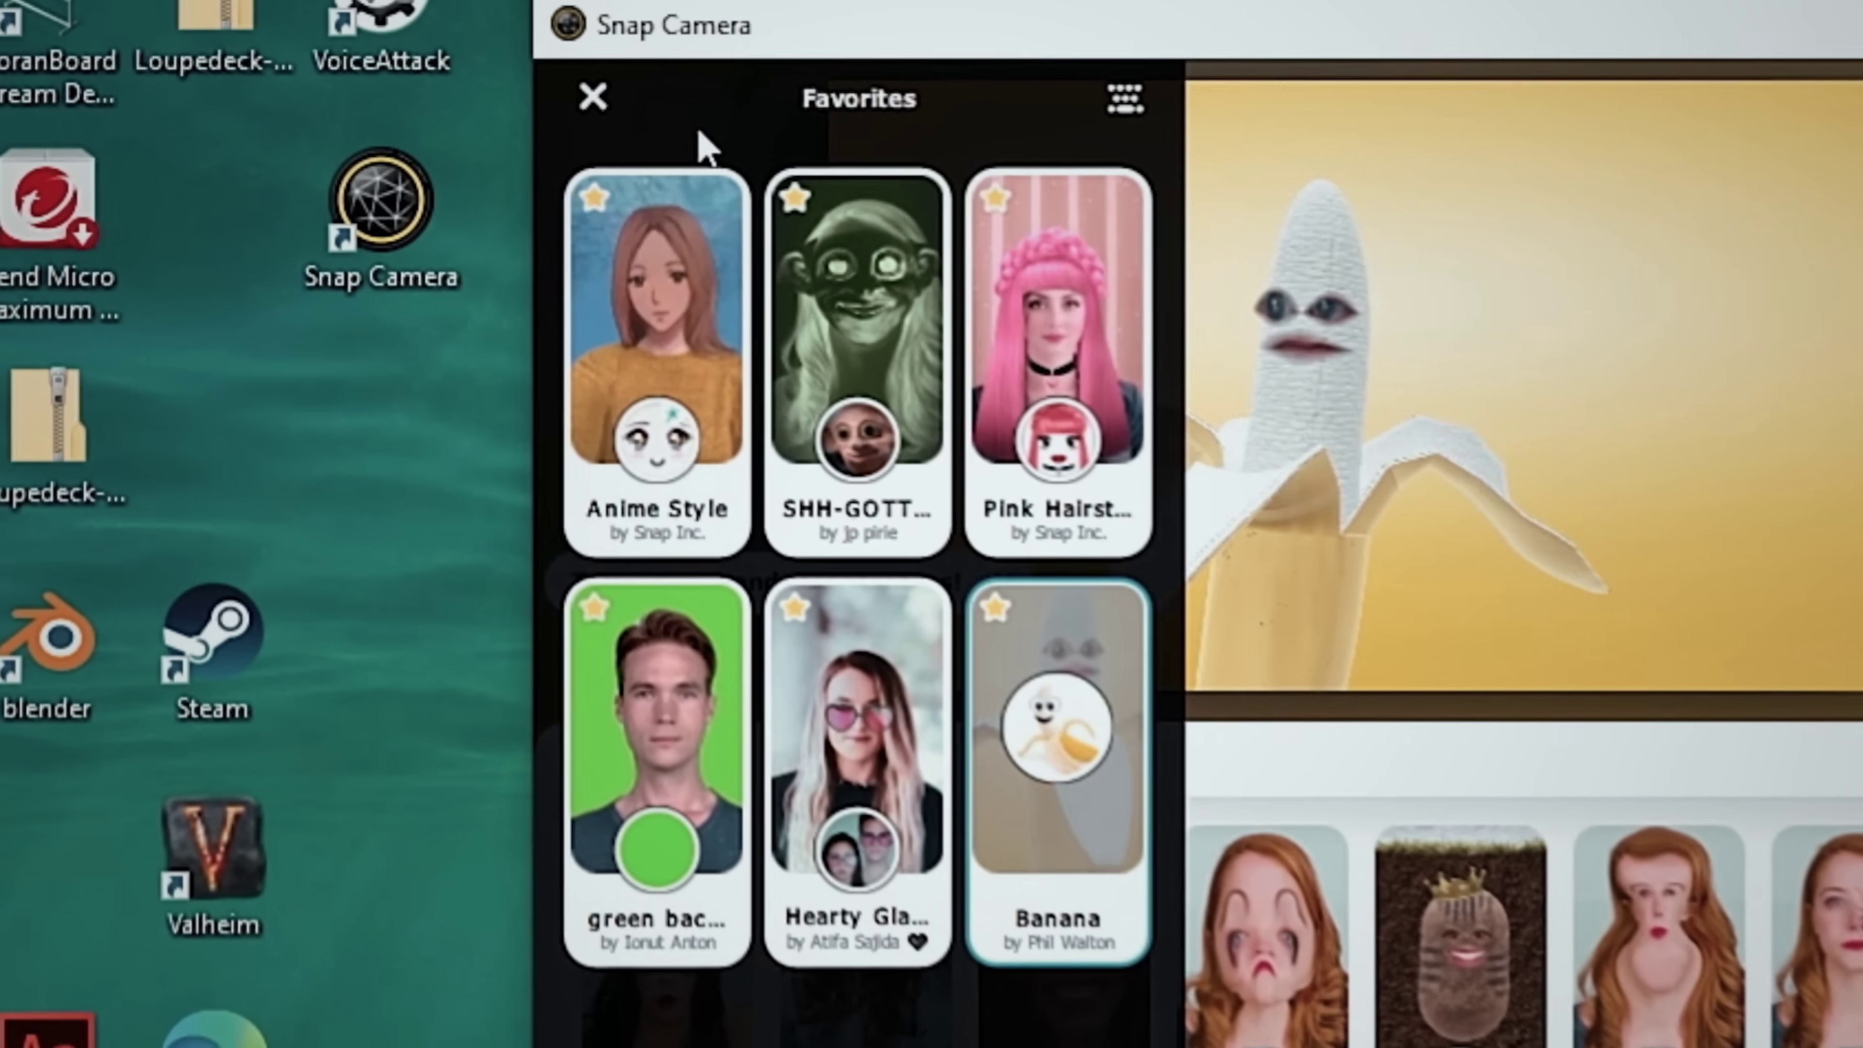
pyautogui.click(1125, 98)
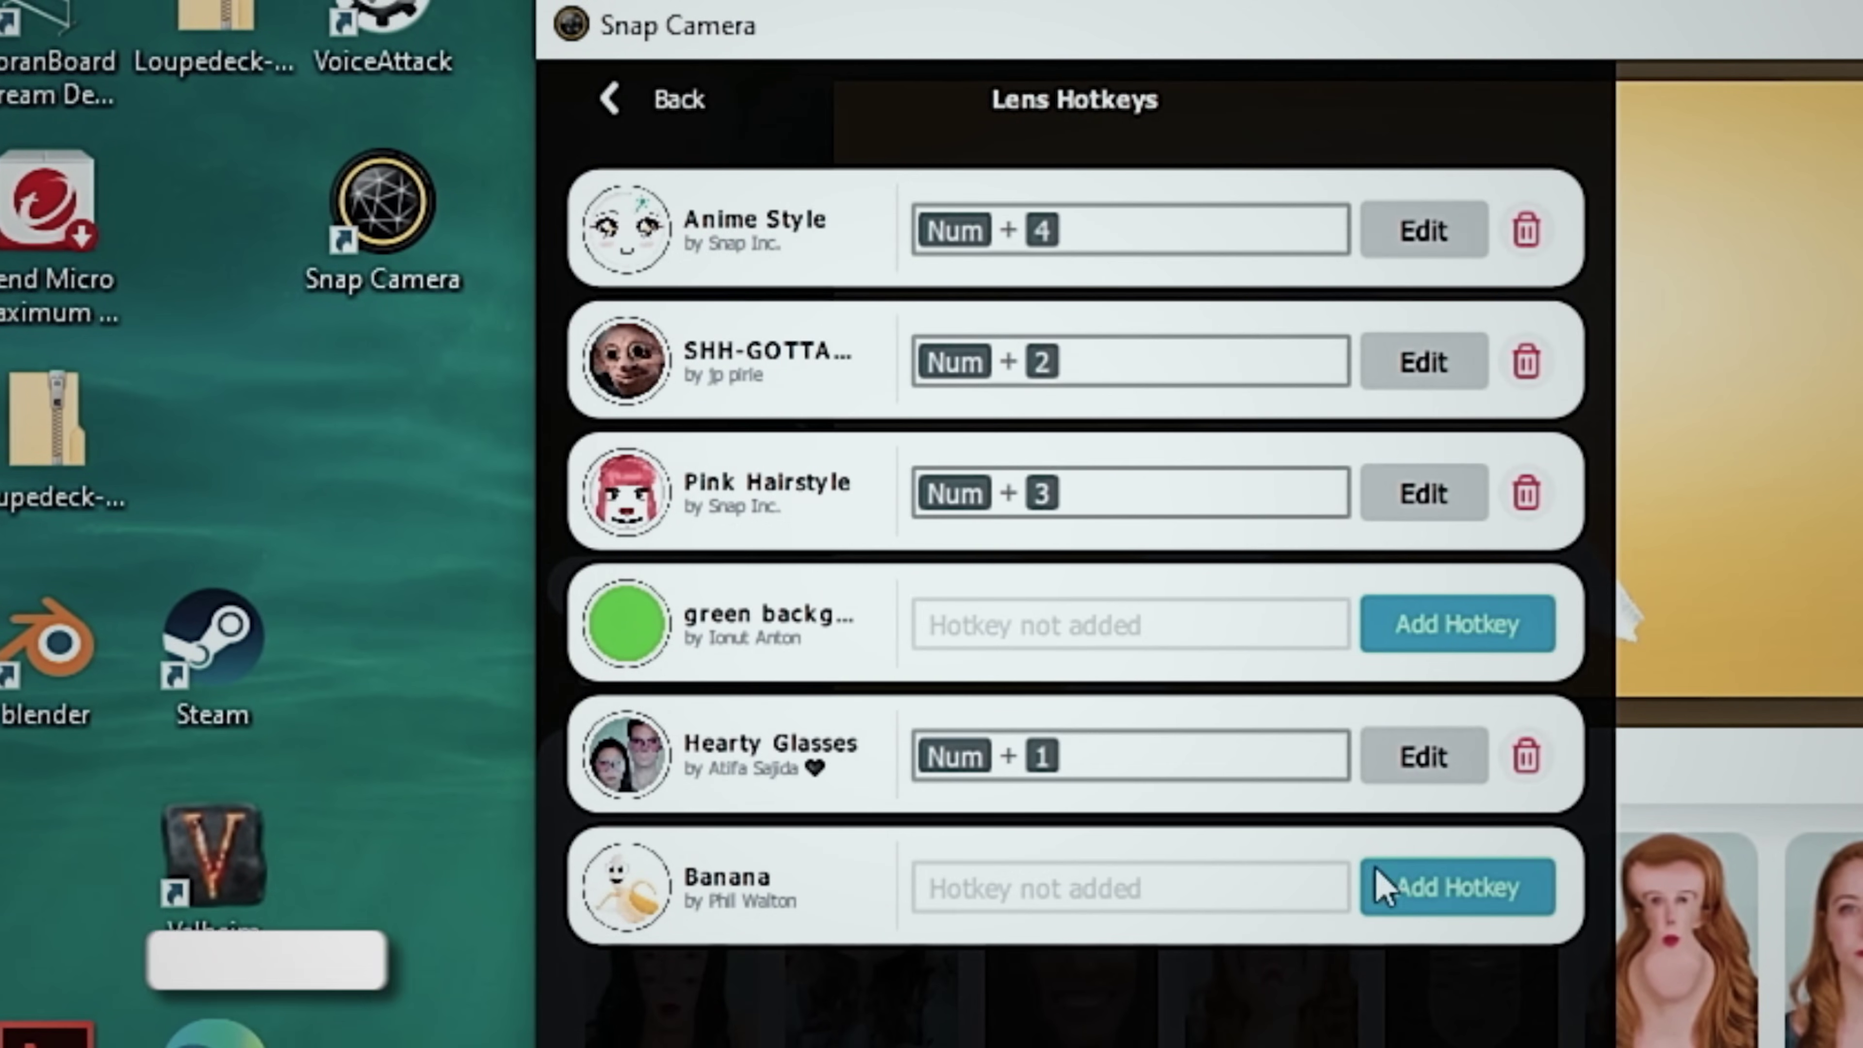
pyautogui.click(1041, 890)
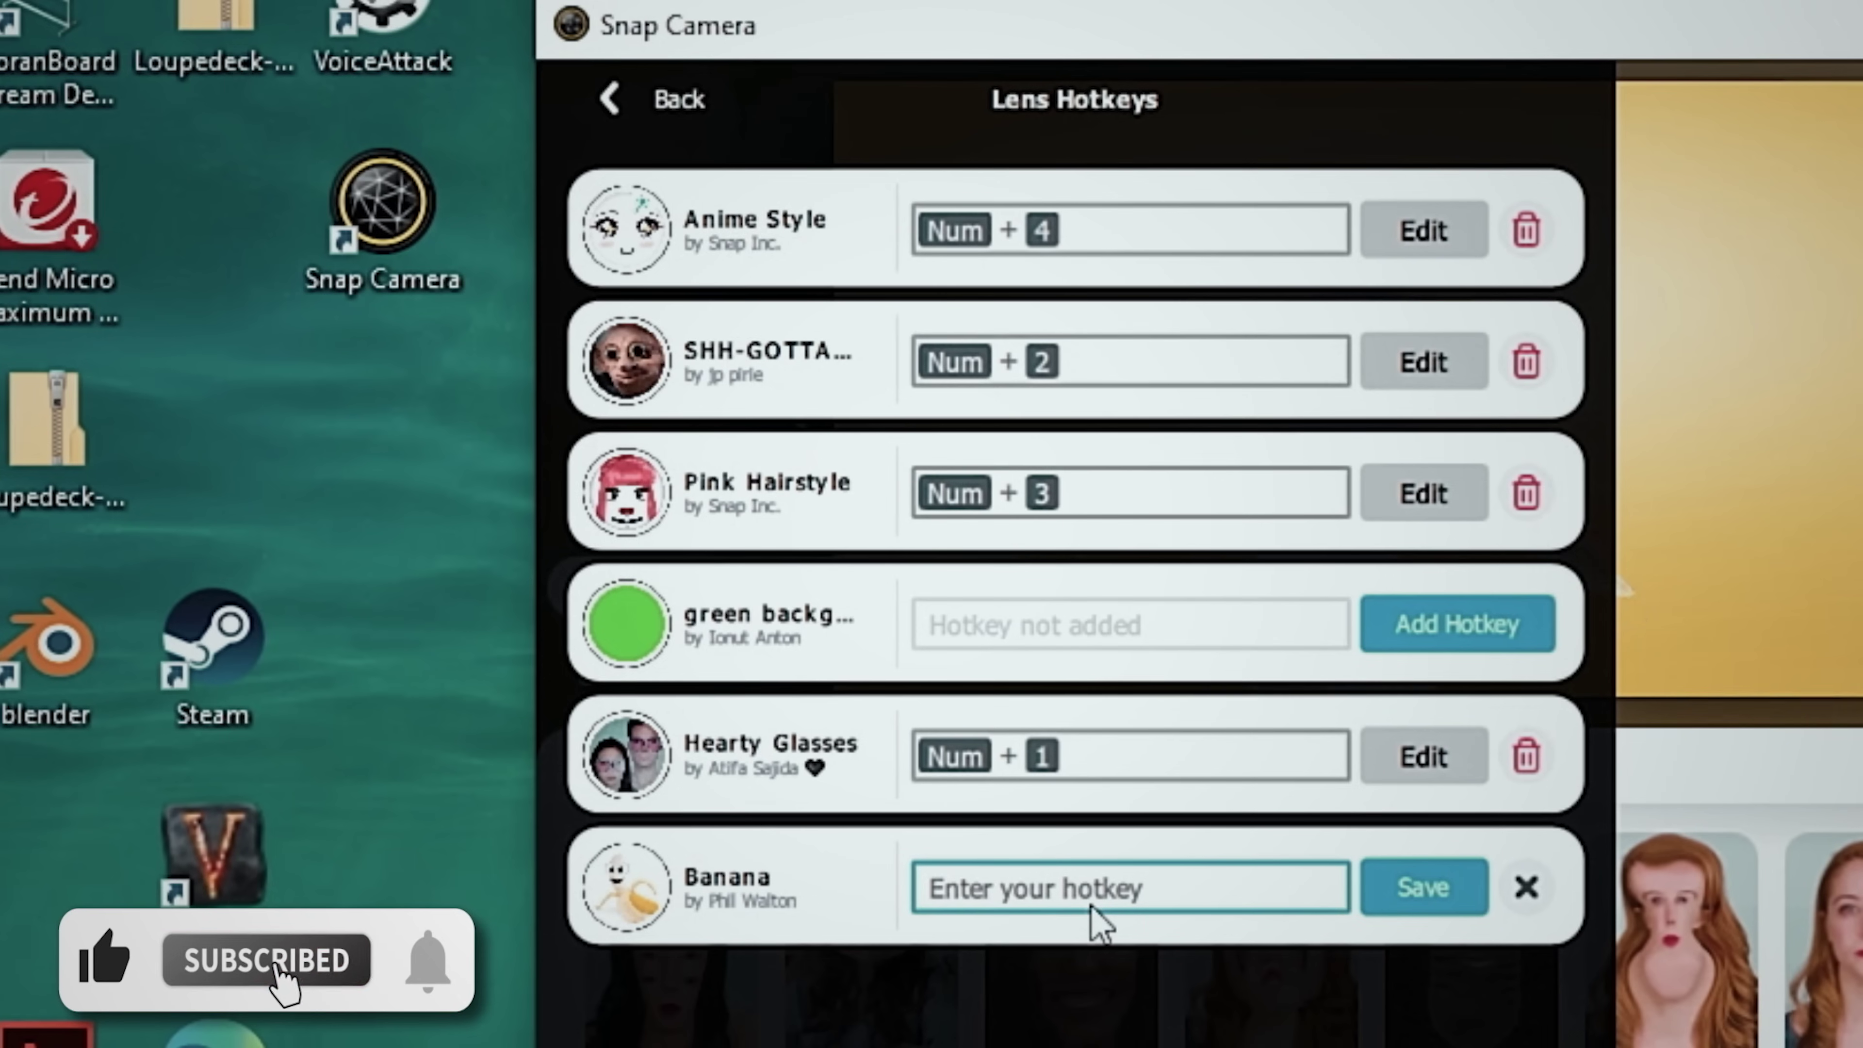
pyautogui.press('KP_5')
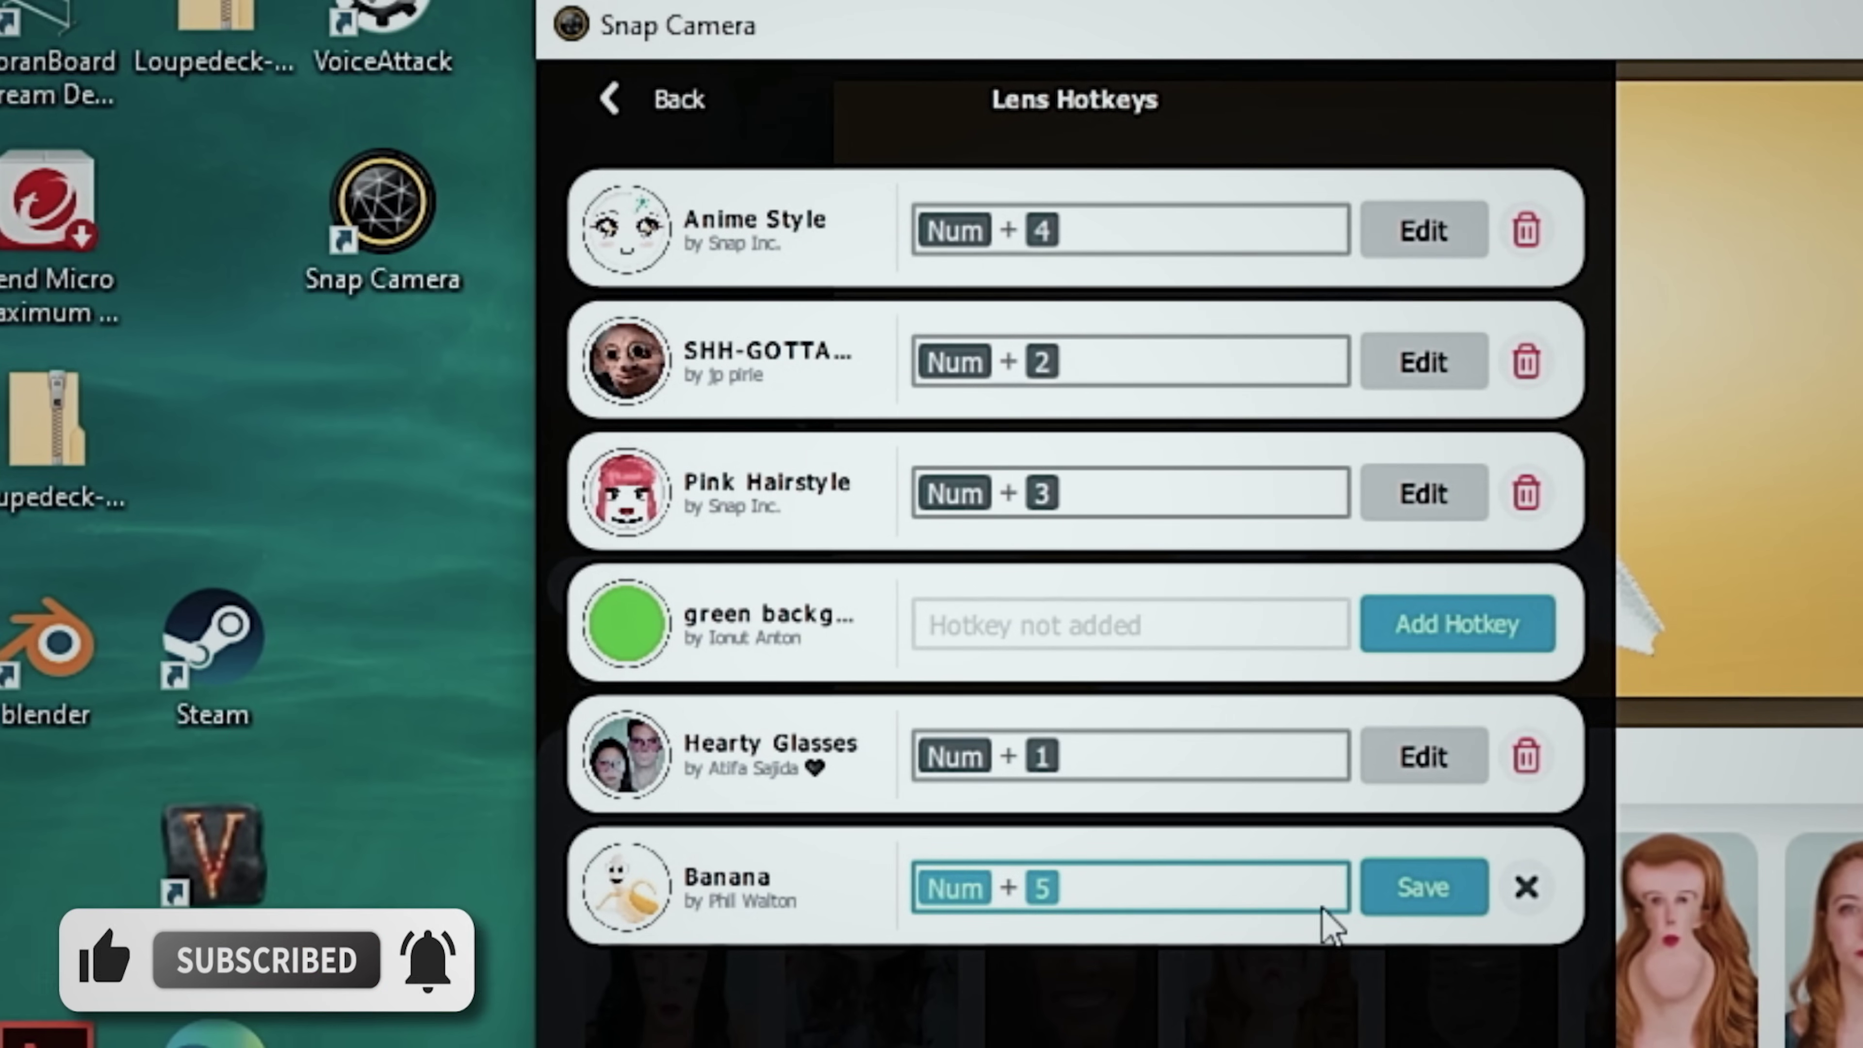
pyautogui.click(1420, 891)
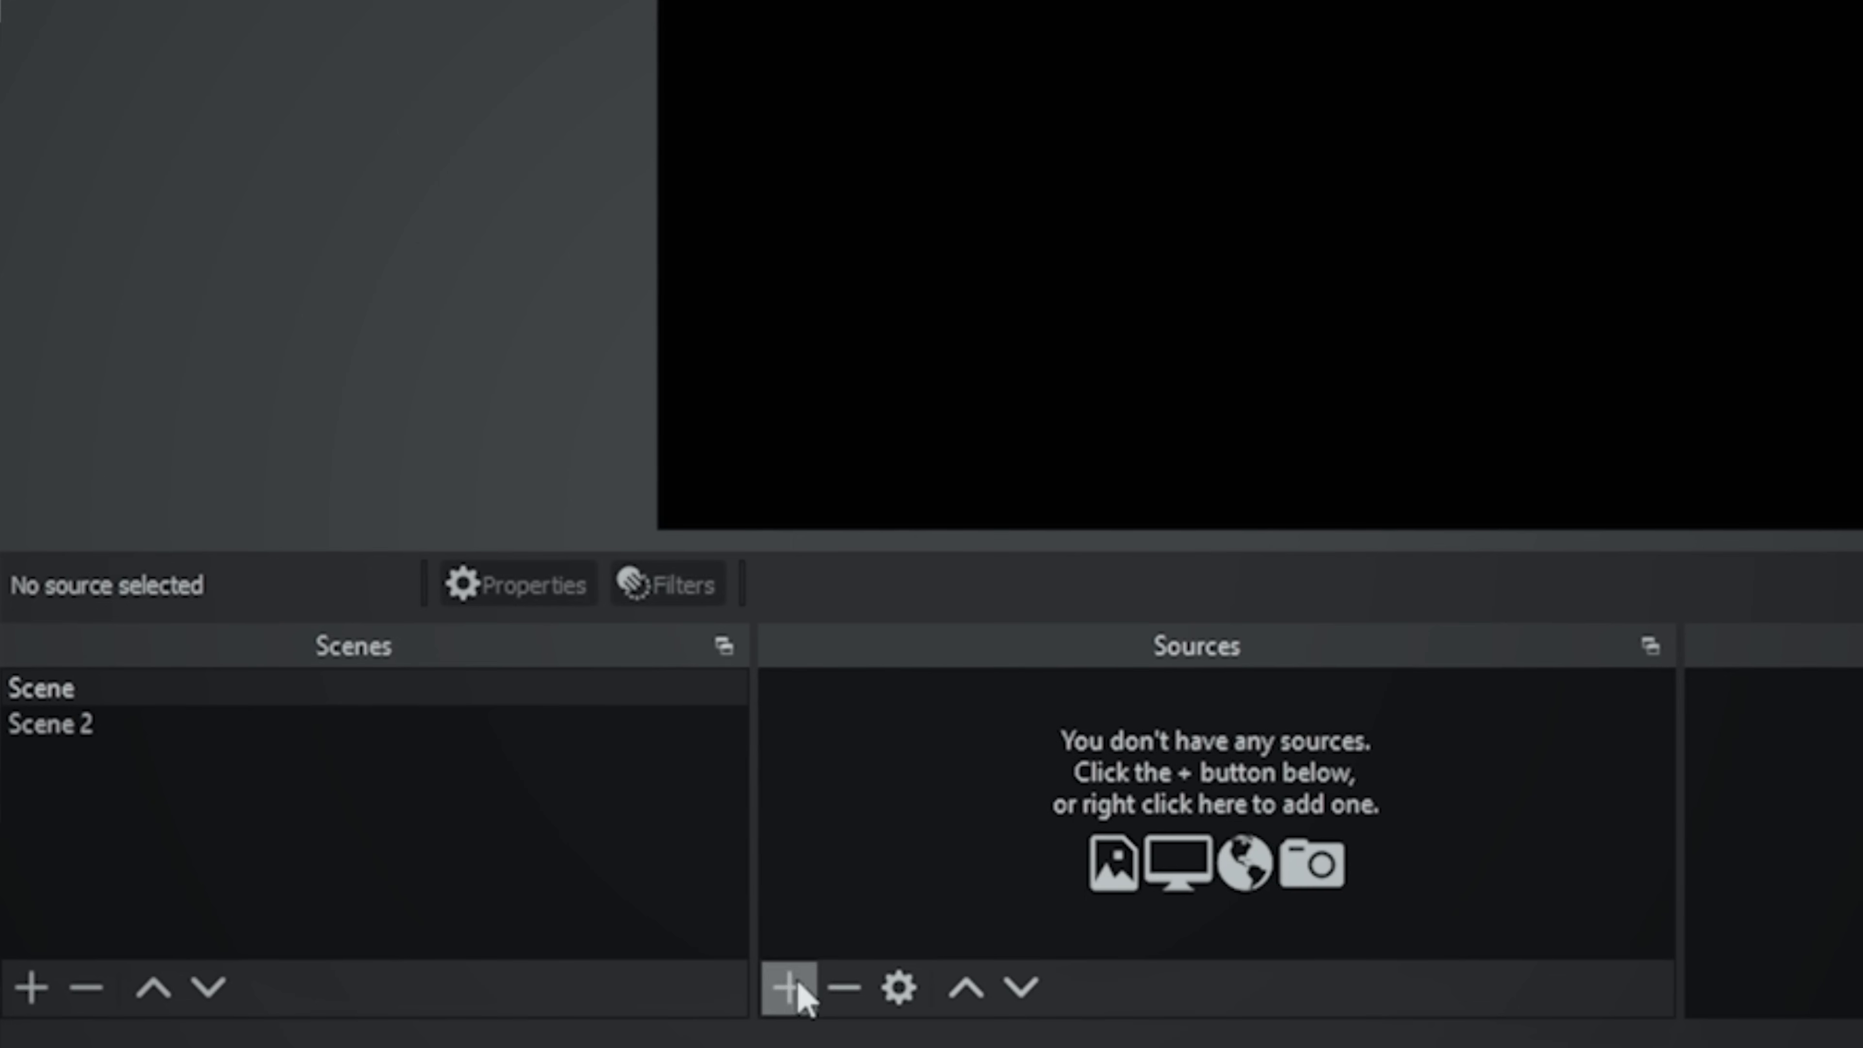
# Add a Video Capture Device source named Snap Cam using the Snap Camera device
pyautogui.click(364, 971)
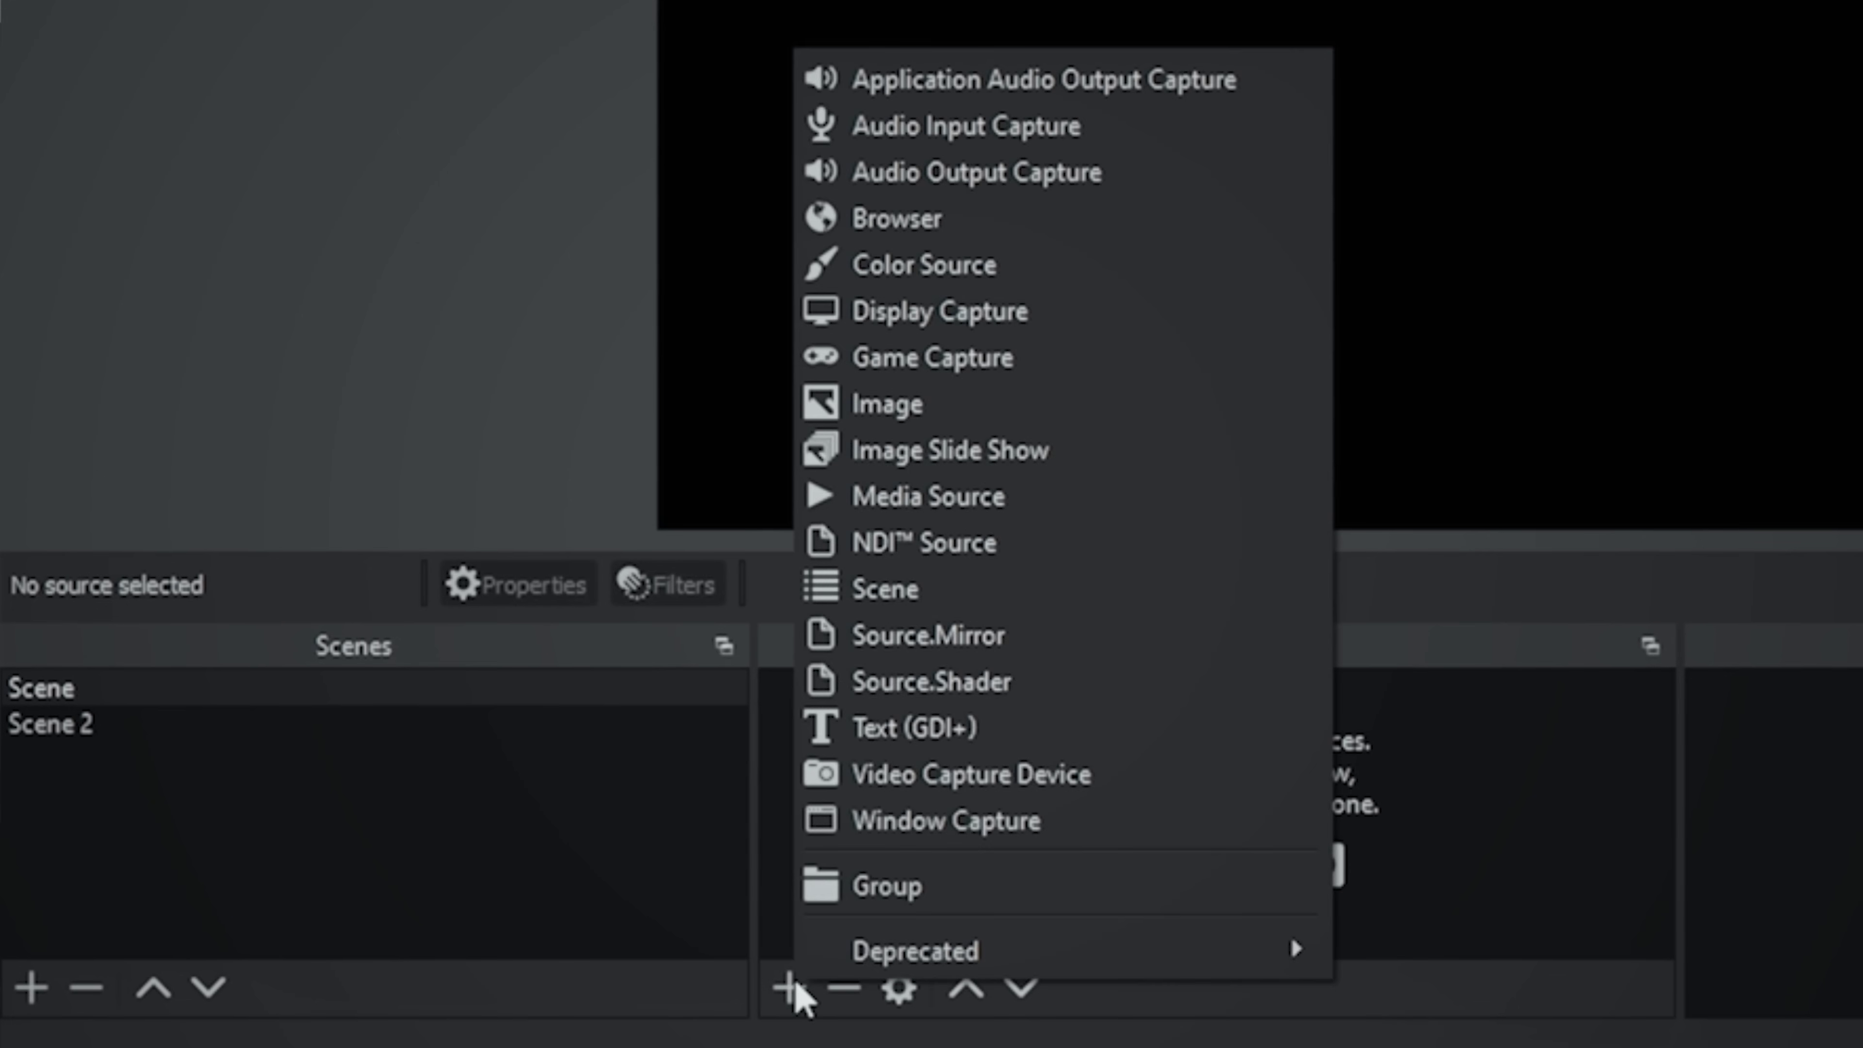
pyautogui.click(953, 775)
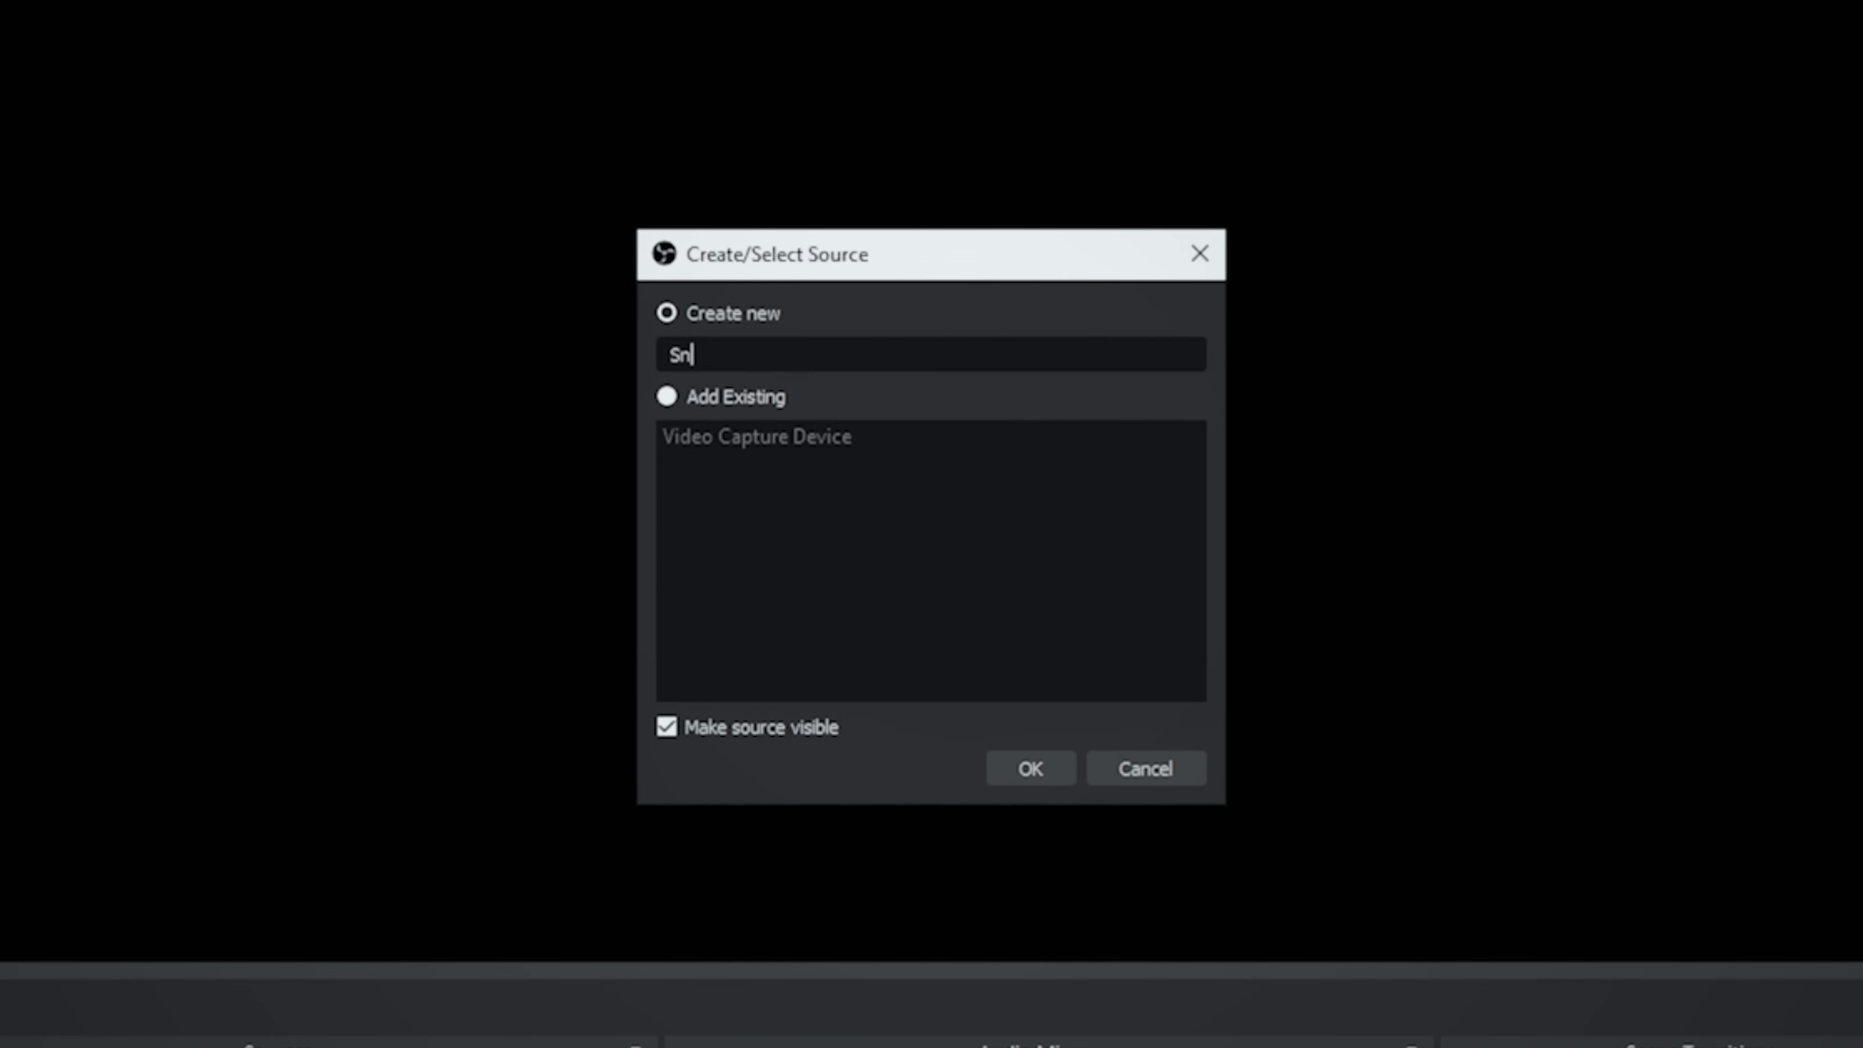
pyautogui.click(1054, 759)
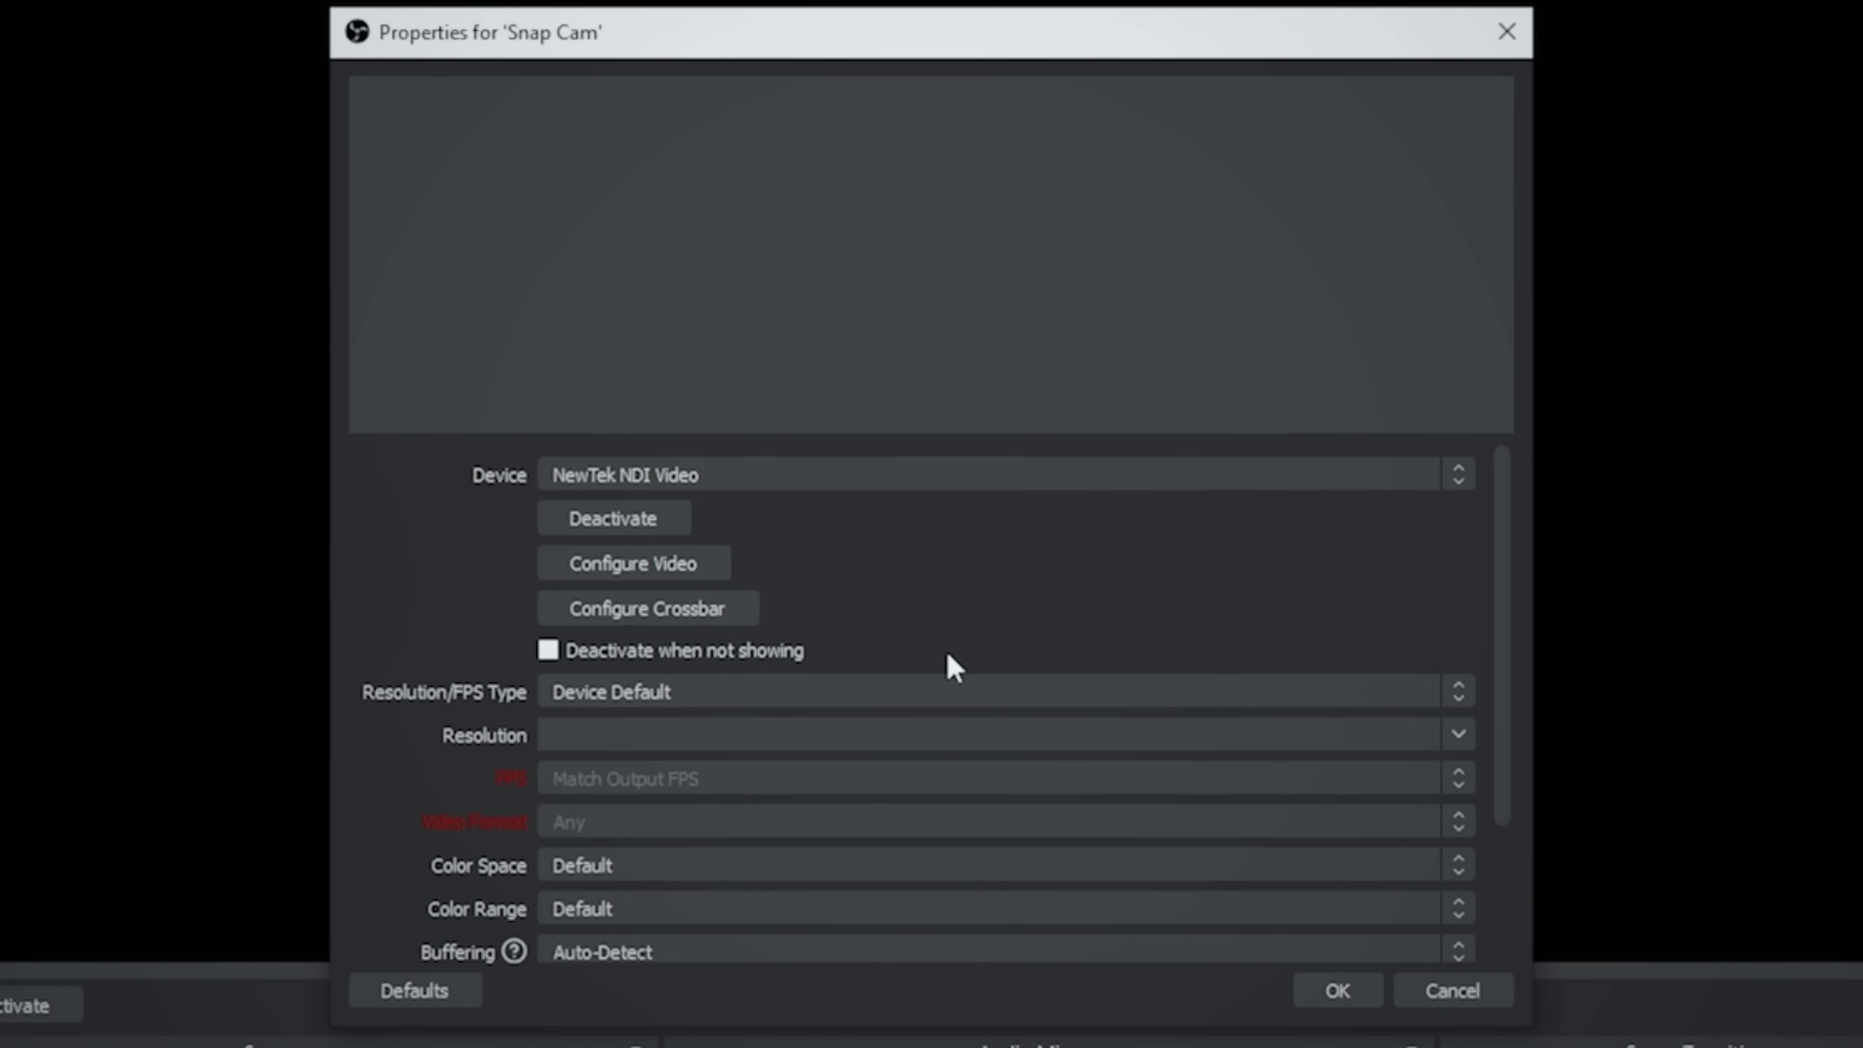
pyautogui.click(1194, 473)
pyautogui.click(969, 543)
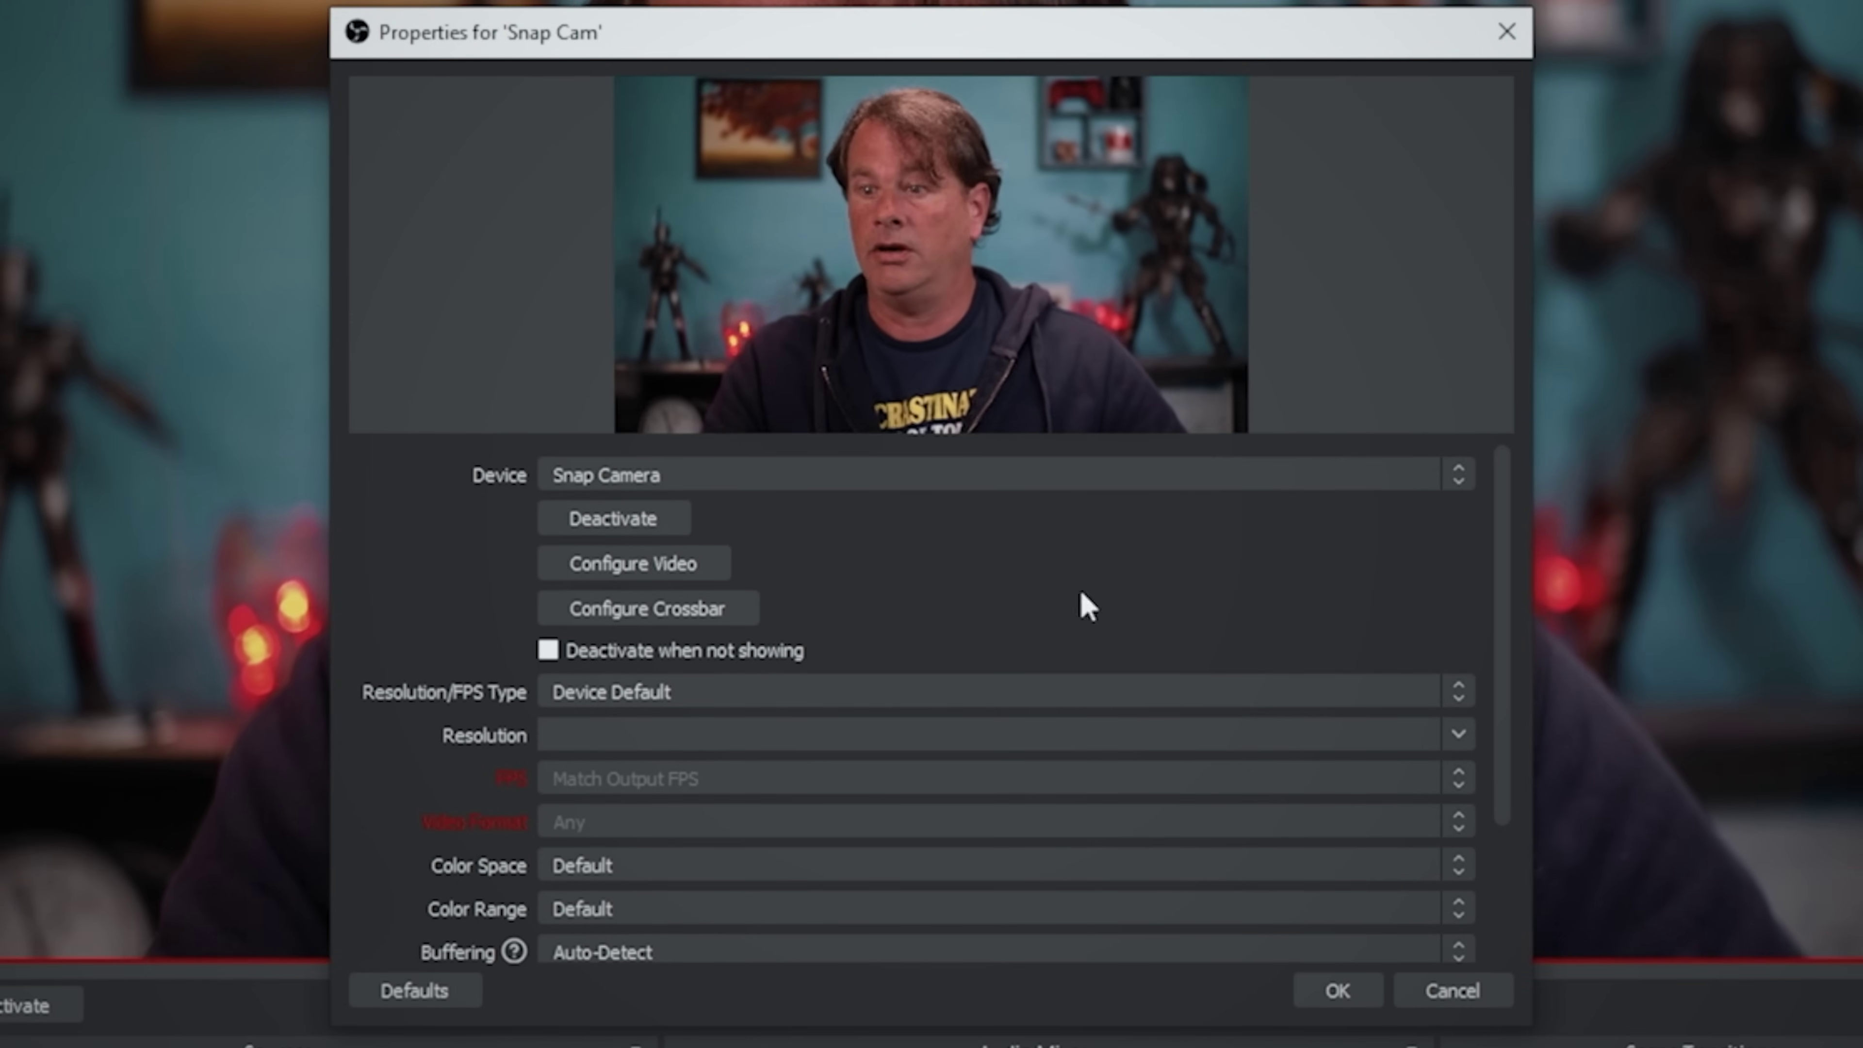
# Set the source's custom audio device to Digital Audio Interface (Cam Link) and confirm
pyautogui.scroll(-2, 1504, 654)
pyautogui.scroll(-3, 1504, 654)
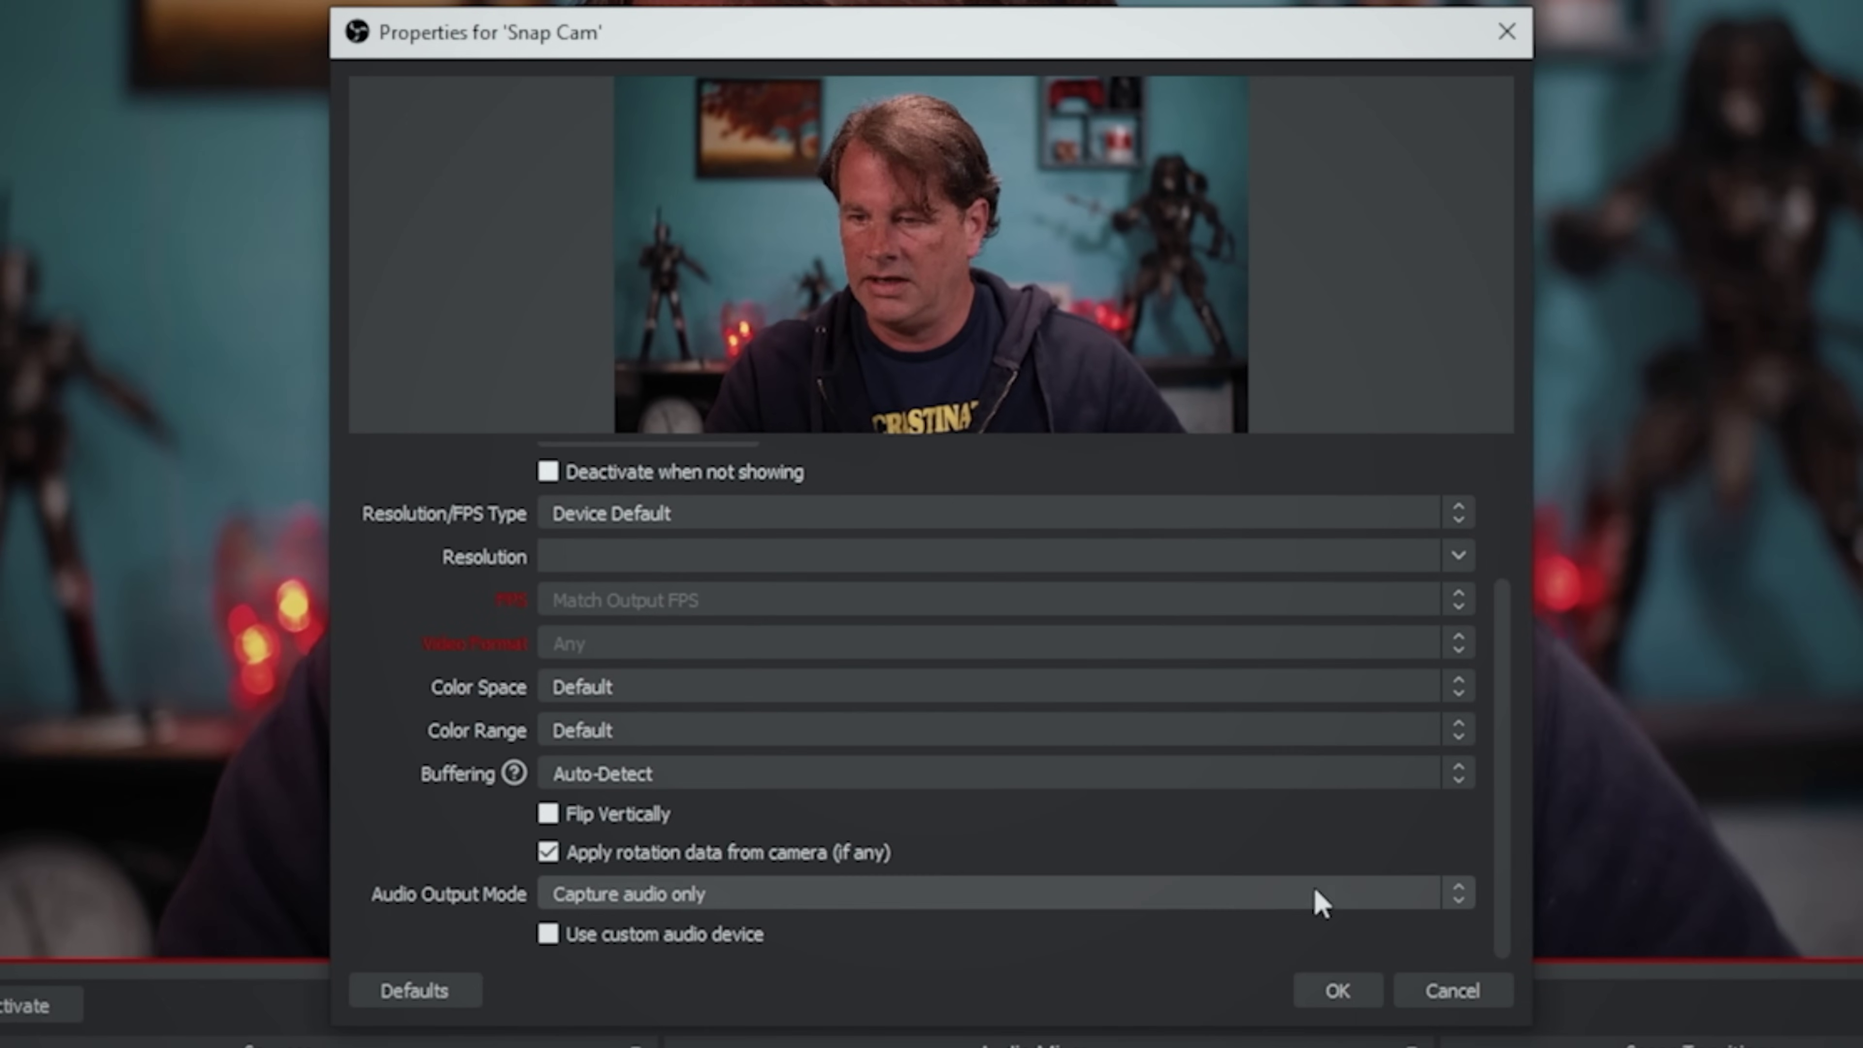
pyautogui.click(549, 933)
pyautogui.scroll(-1, 1505, 790)
pyautogui.click(1487, 938)
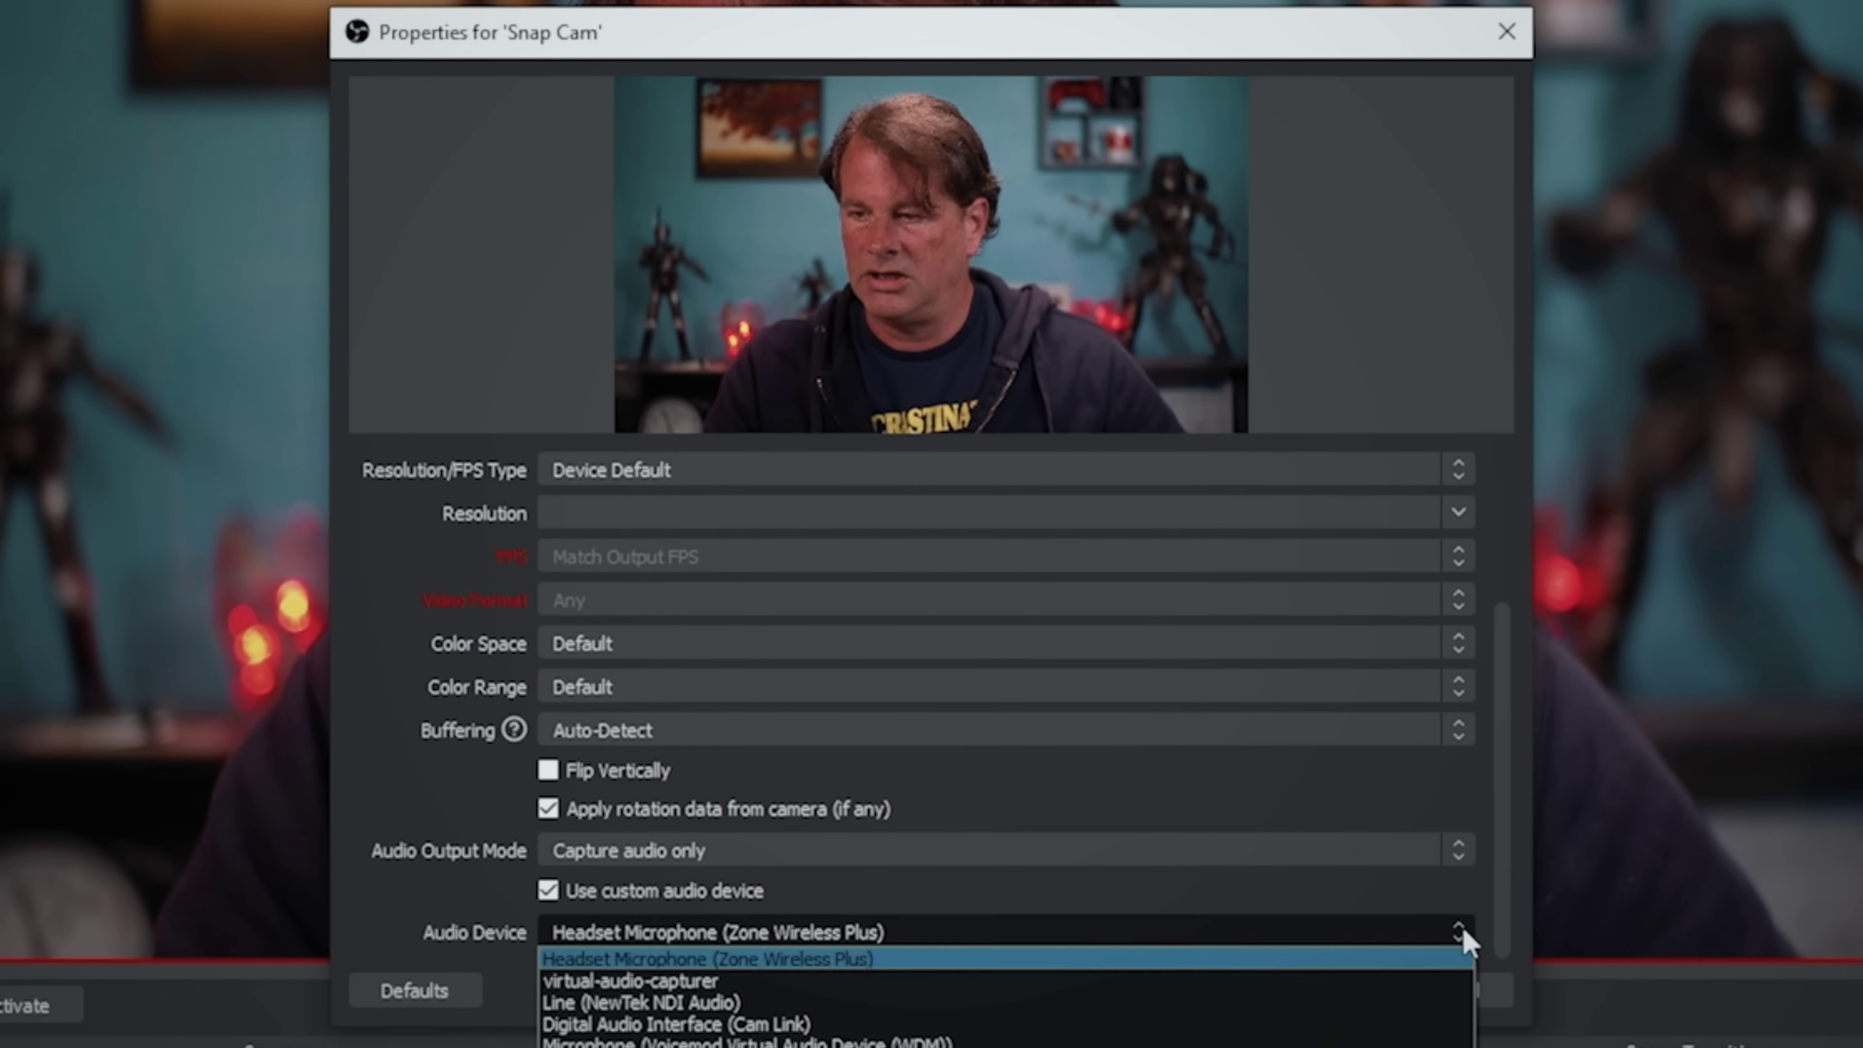
pyautogui.click(858, 1035)
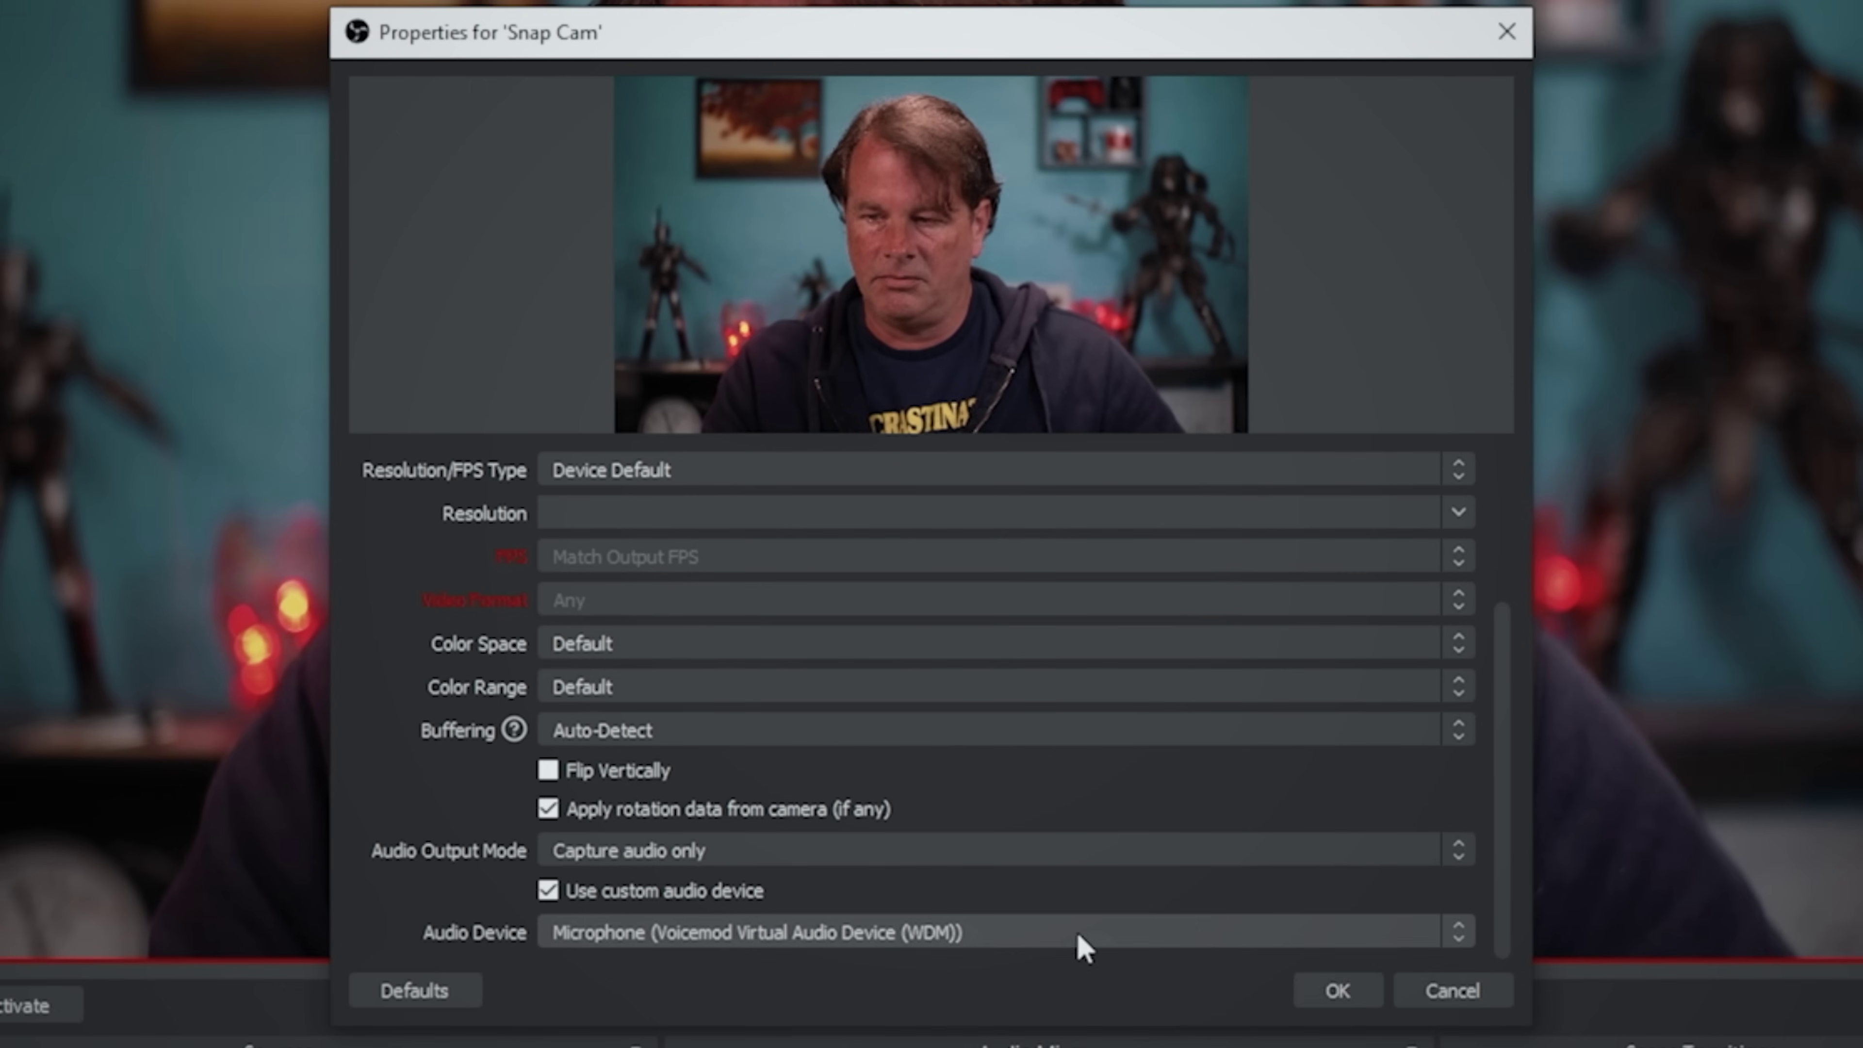
pyautogui.click(1084, 947)
pyautogui.click(855, 1025)
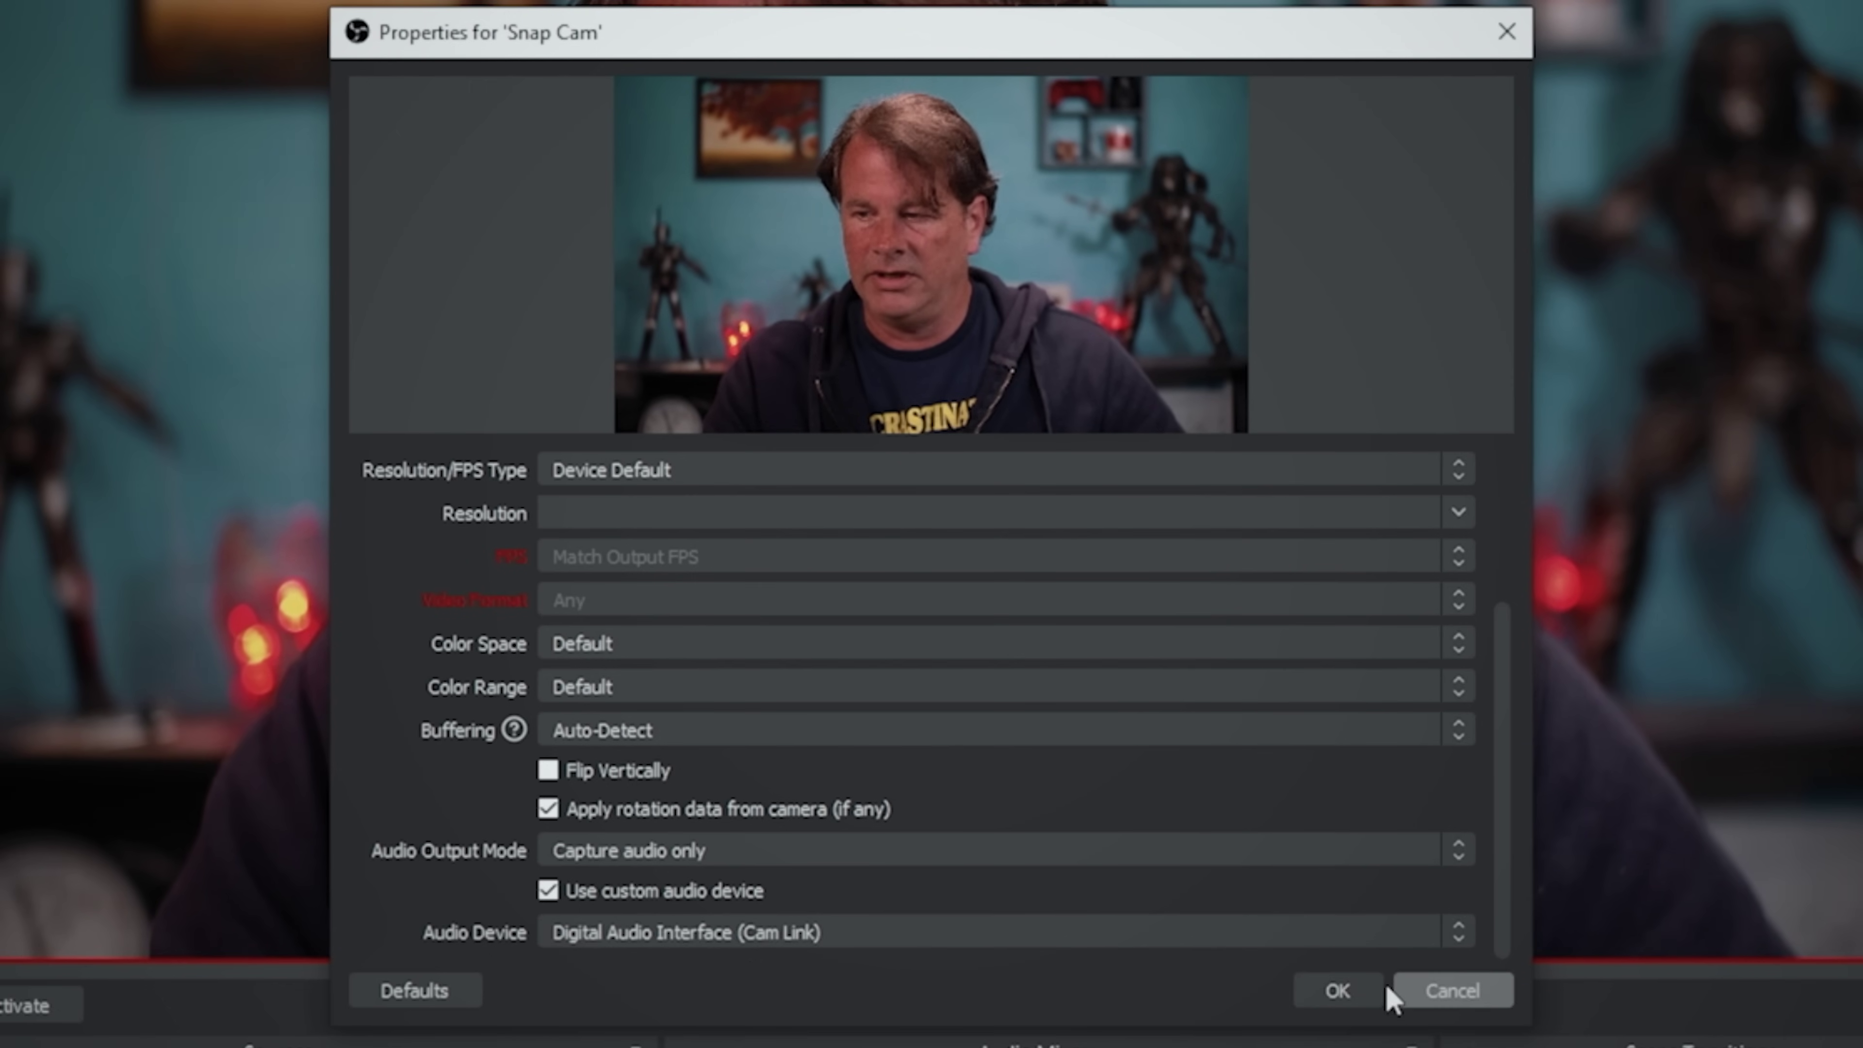
pyautogui.click(1337, 990)
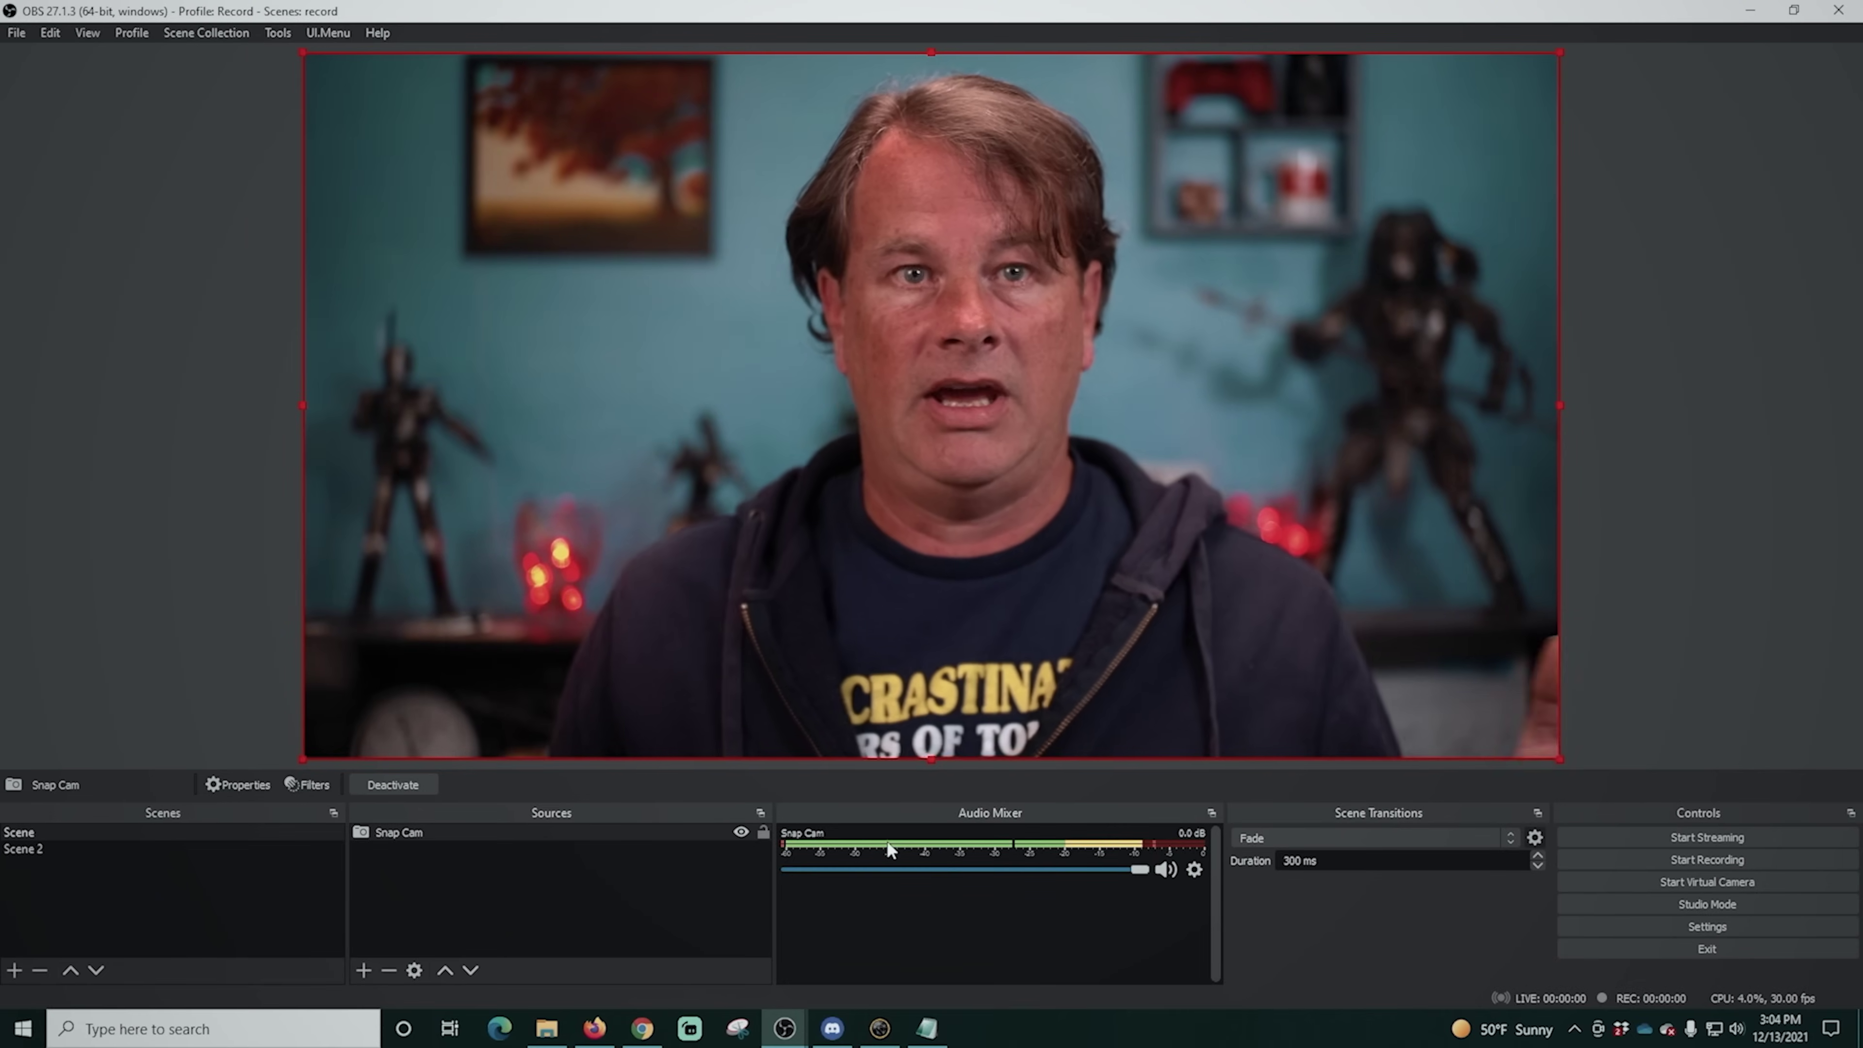